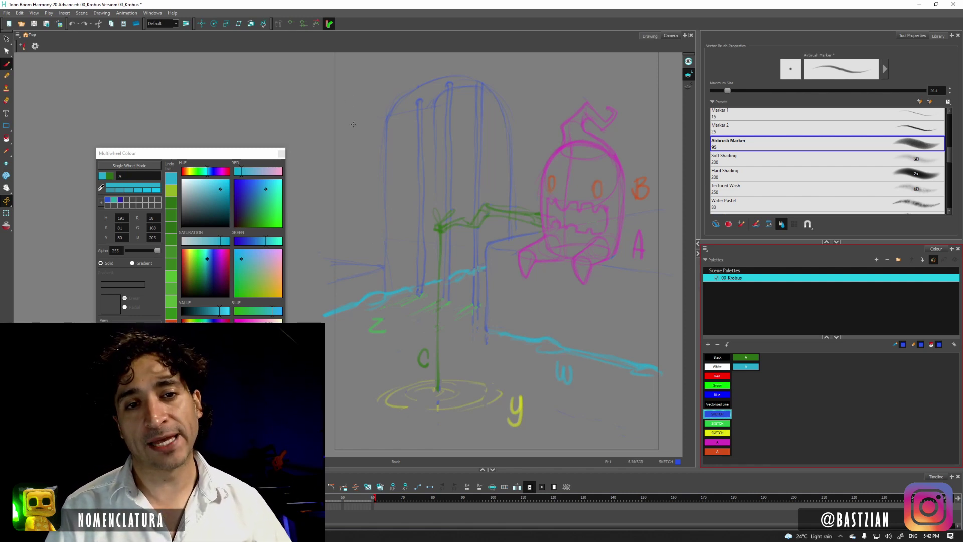
# - Write the label BG in blue beside the arched background structure
pyautogui.moveTo(344, 181)
pyautogui.mouseDown()
pyautogui.moveTo(359, 197)
pyautogui.moveTo(367, 180)
pyautogui.moveTo(375, 215)
pyautogui.mouseUp()
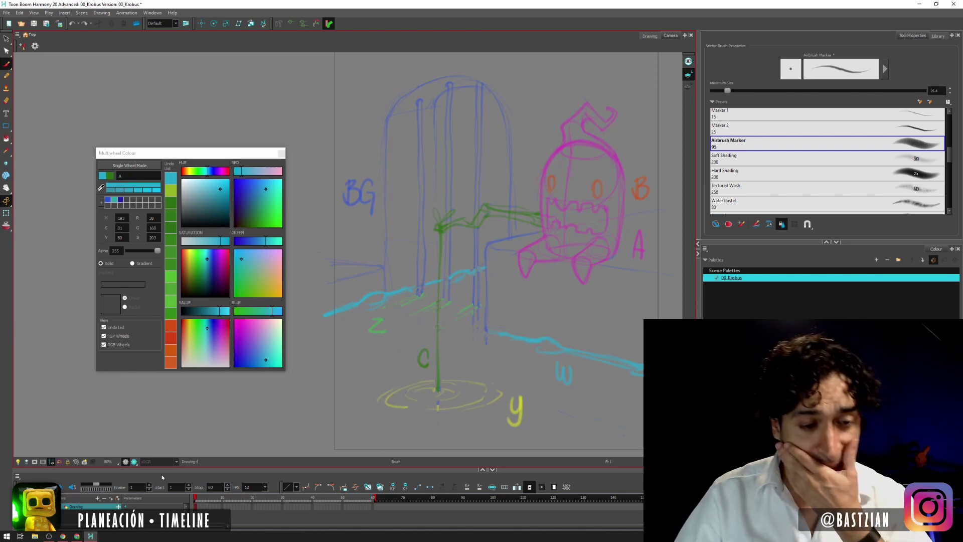
# - Enlarge the Timeline view, zoom in on its frames and close the Multiwheel Colour window
pyautogui.moveTo(162, 475); pyautogui.dragTo(431, 429)
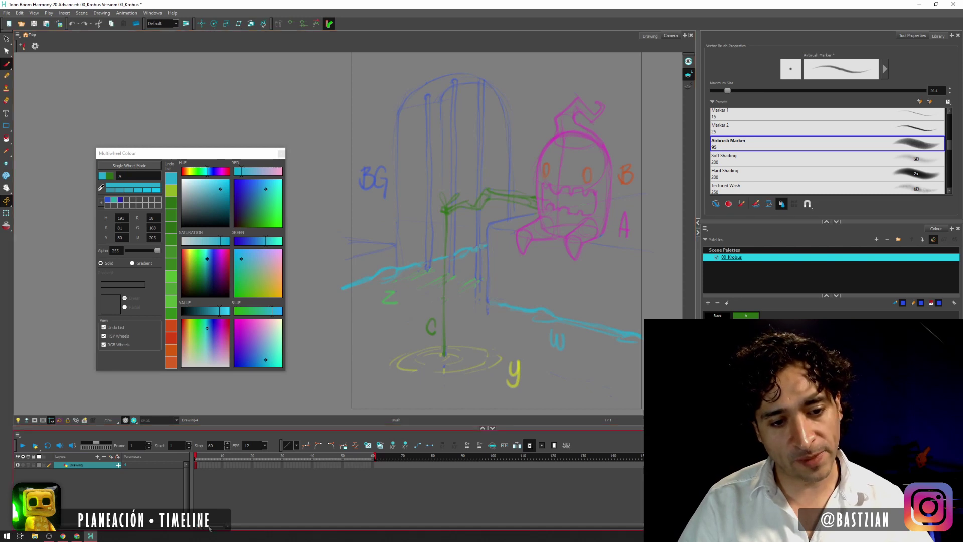
pyautogui.moveTo(200, 527); pyautogui.dragTo(215, 529)
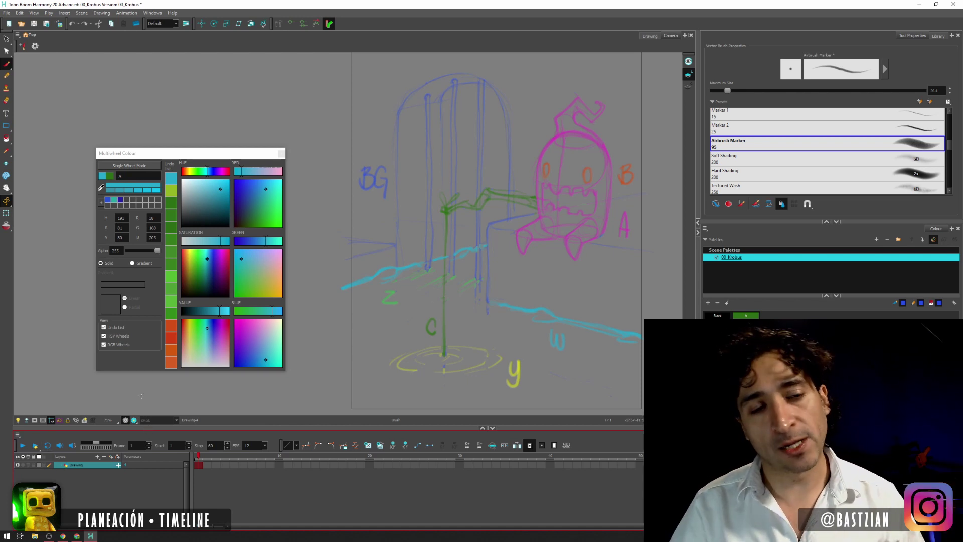
pyautogui.click(284, 157)
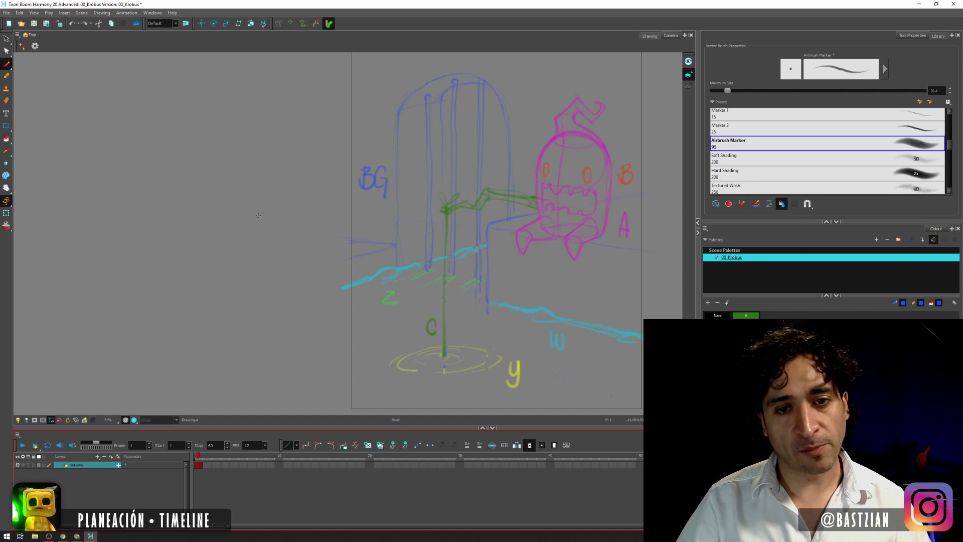
pyautogui.moveTo(556, 193)
pyautogui.mouseDown()
pyautogui.moveTo(554, 224)
pyautogui.moveTo(554, 202)
pyautogui.moveTo(578, 201)
pyautogui.mouseUp()
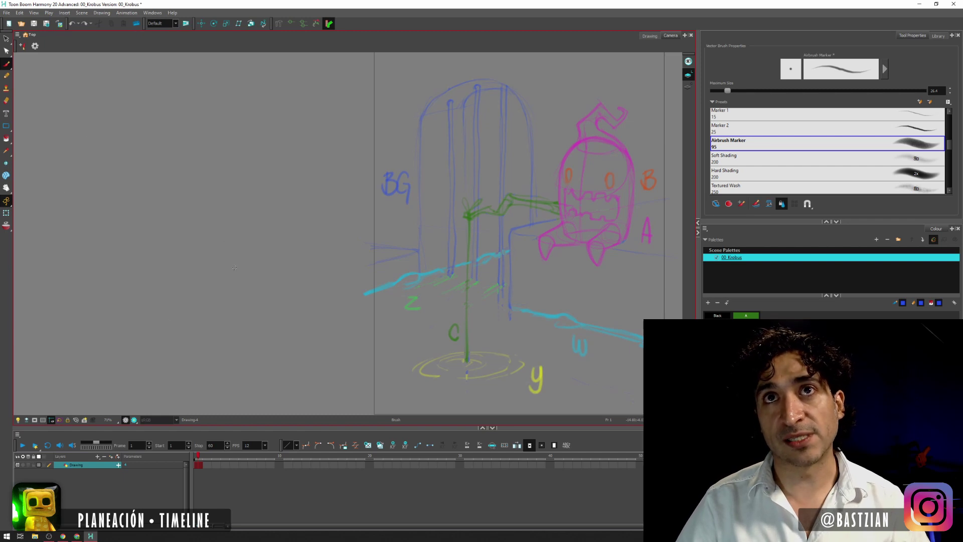
pyautogui.moveTo(224, 119)
pyautogui.mouseDown()
pyautogui.moveTo(98, 321)
pyautogui.moveTo(216, 130)
pyautogui.moveTo(246, 308)
pyautogui.moveTo(280, 138)
pyautogui.mouseUp()
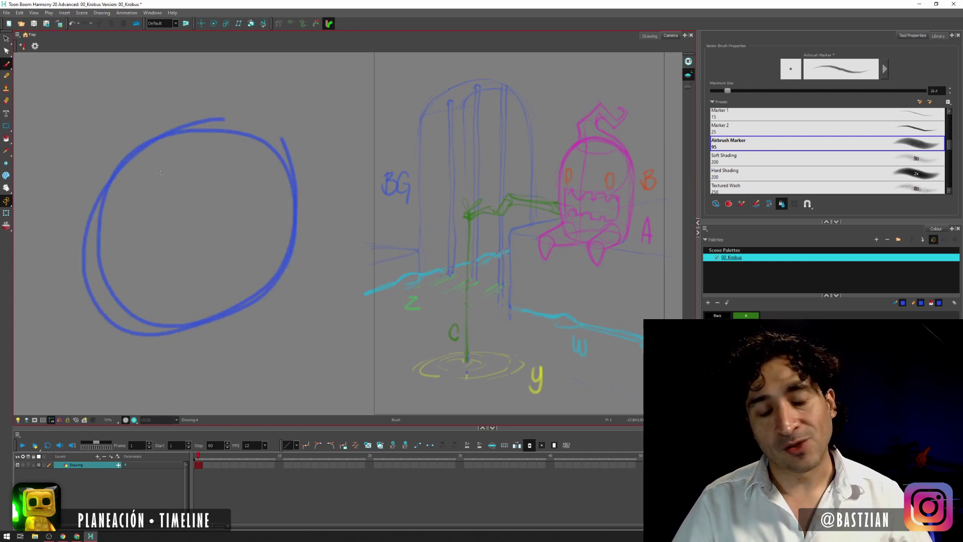
pyautogui.hotkey('ctrl', 'z')
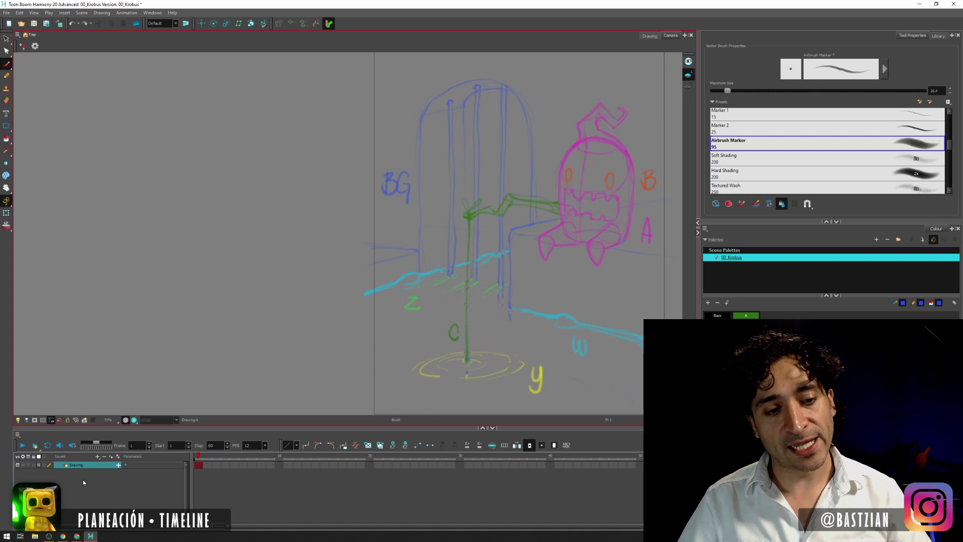
# - Enlarge the Timeline view and detach it from the workspace as a floating window
pyautogui.moveTo(346, 428); pyautogui.dragTo(346, 404)
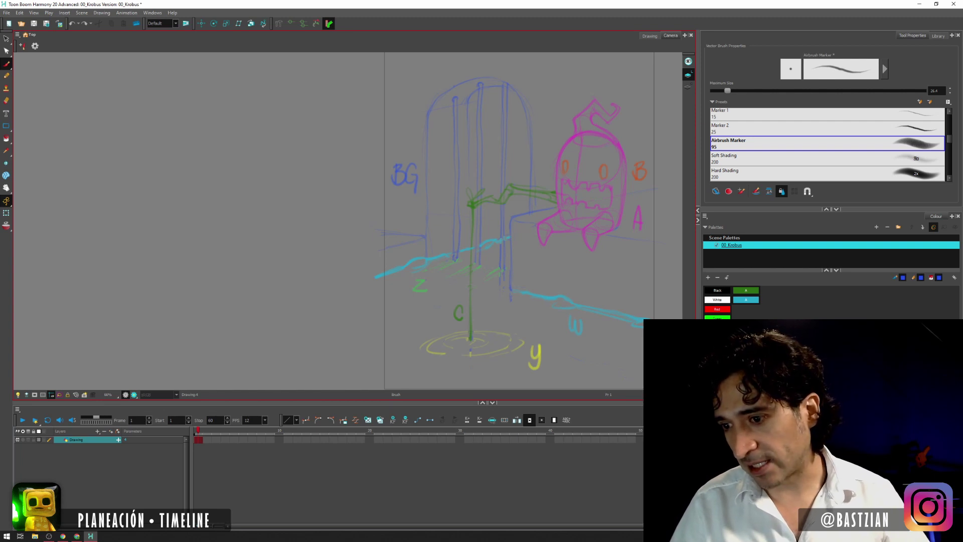
pyautogui.moveTo(670, 410); pyautogui.dragTo(215, 202)
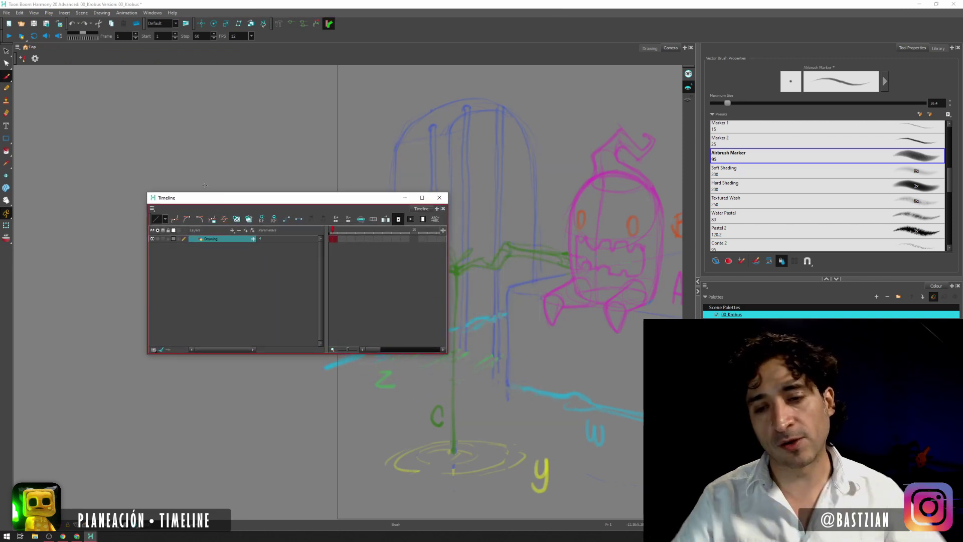
pyautogui.moveTo(245, 204); pyautogui.dragTo(7, 85)
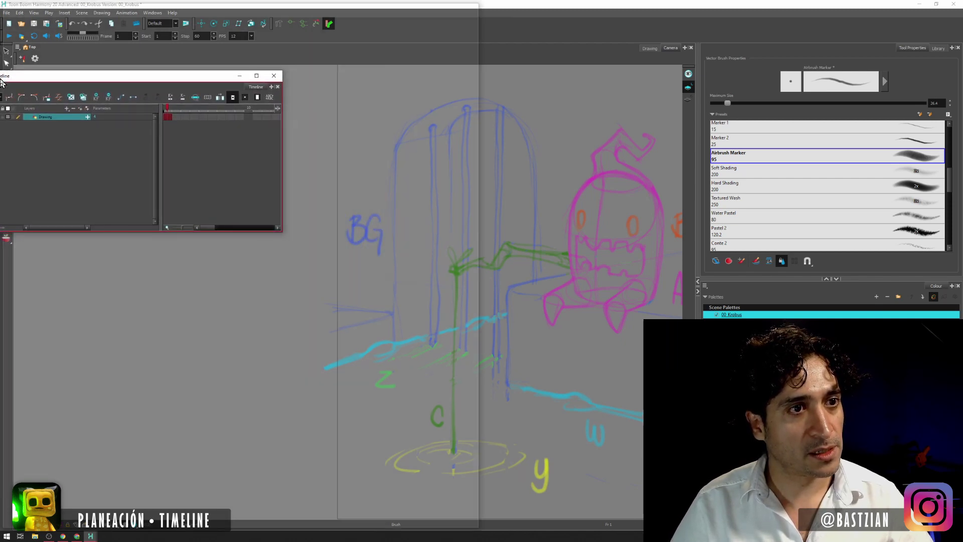
pyautogui.moveTo(1, 79); pyautogui.dragTo(0, 77)
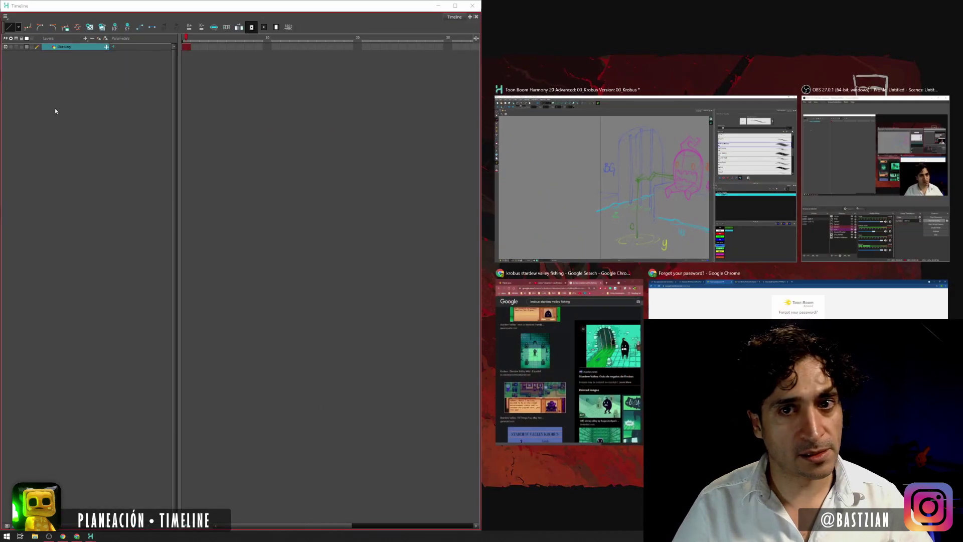
pyautogui.click(627, 178)
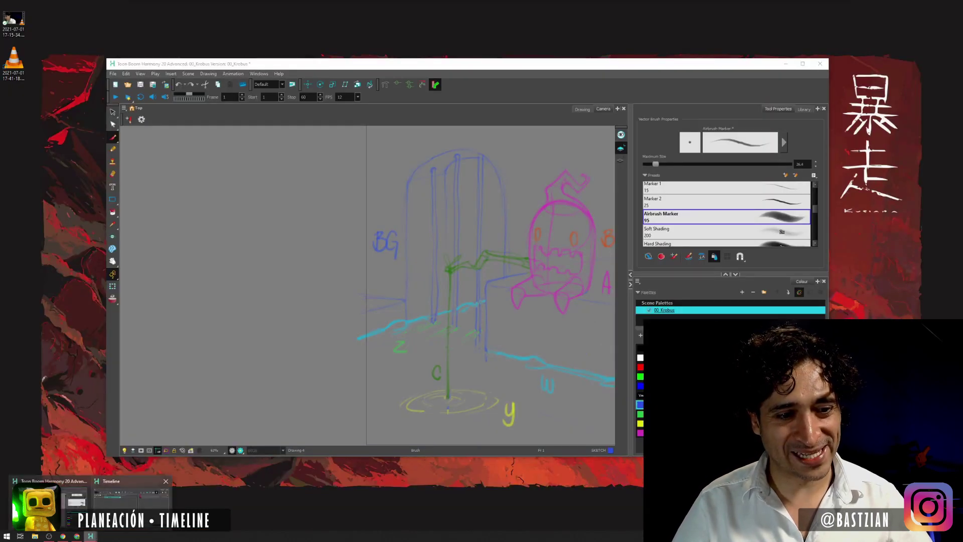
pyautogui.click(131, 501)
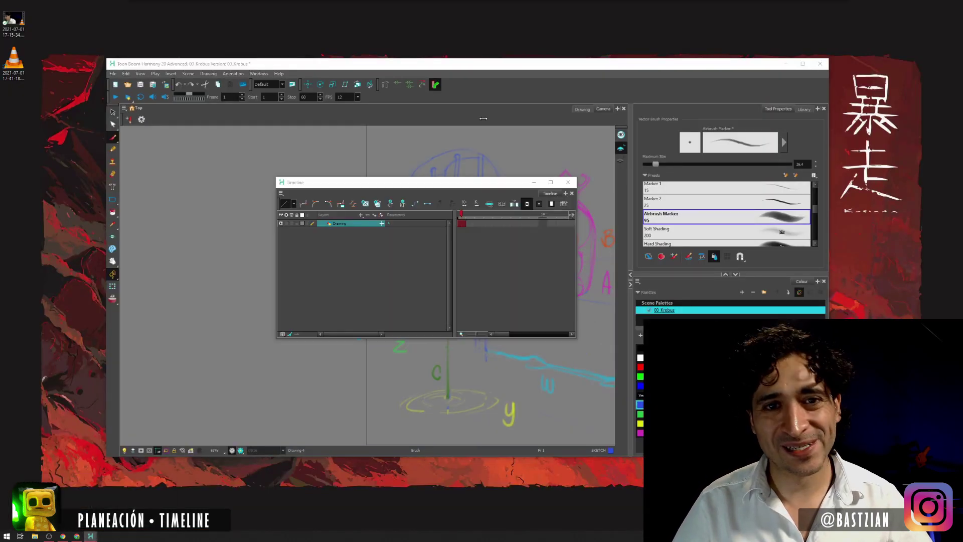
# - Dock the floating Timeline as a full-height column between the drawing tools and the Camera view
pyautogui.moveTo(550, 196); pyautogui.dragTo(16, 175)
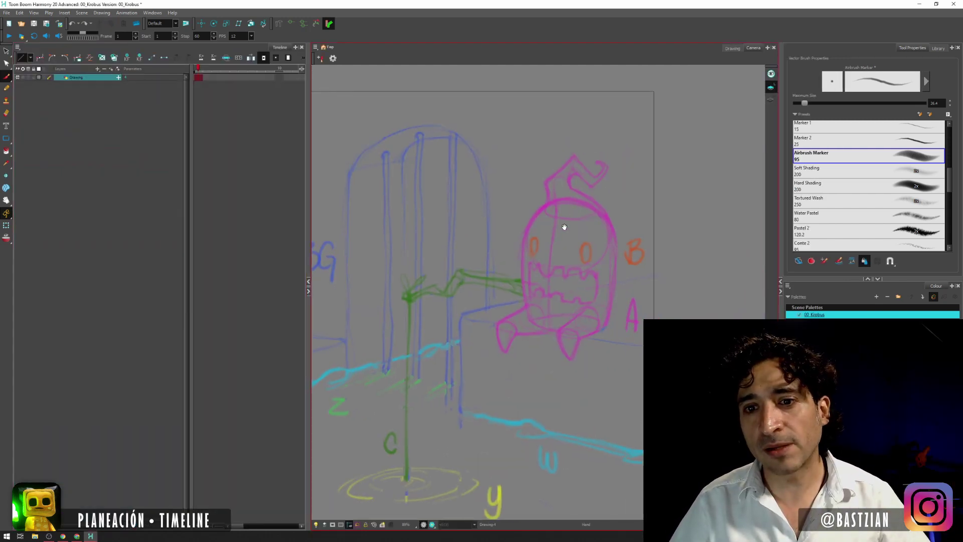
pyautogui.moveTo(563, 226); pyautogui.dragTo(654, 187)
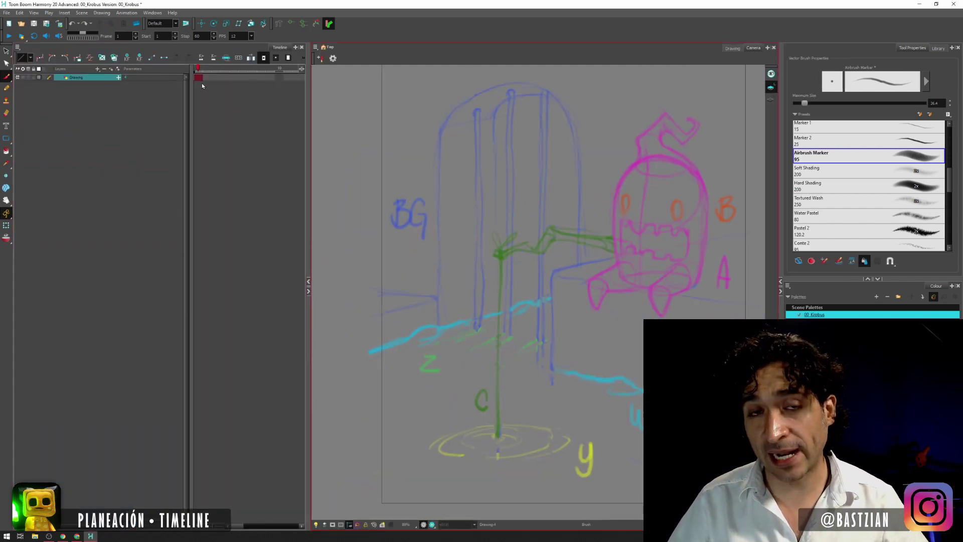
pyautogui.moveTo(417, 74); pyautogui.dragTo(390, 88)
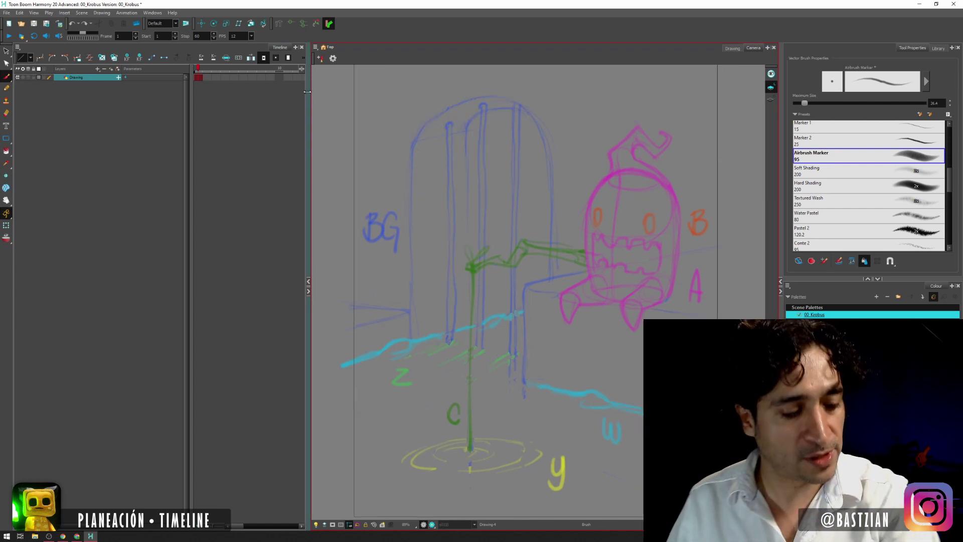
# - Adjust the docked Timeline's width to a narrow column, giving the Camera view more room
pyautogui.moveTo(308, 104); pyautogui.dragTo(387, 104)
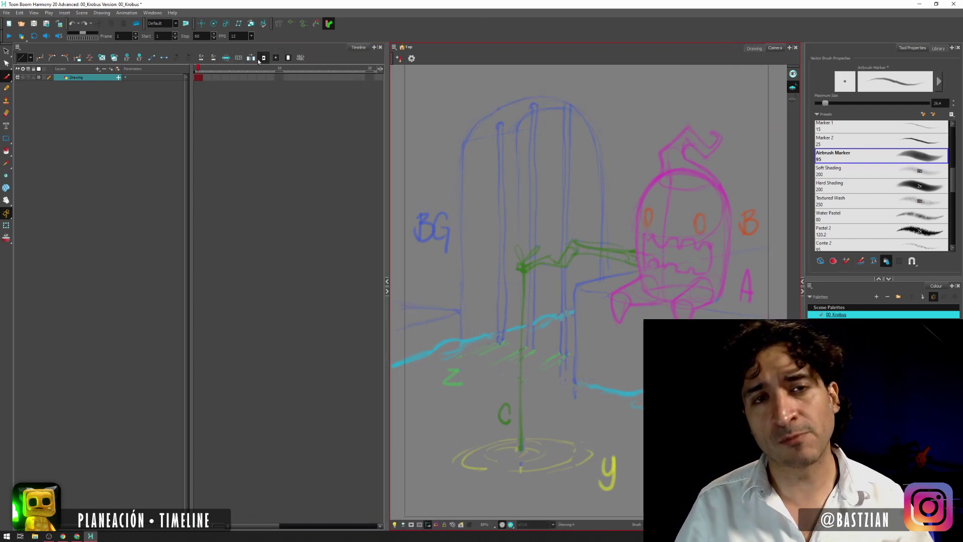
pyautogui.moveTo(386, 111); pyautogui.dragTo(244, 124)
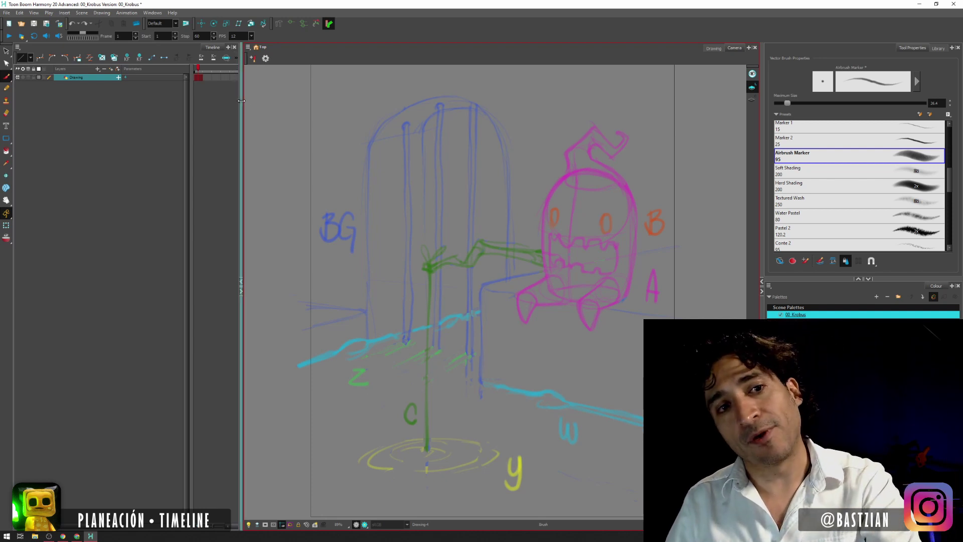
pyautogui.moveTo(242, 104)
pyautogui.mouseDown()
pyautogui.moveTo(432, 101)
pyautogui.moveTo(237, 116)
pyautogui.mouseUp()
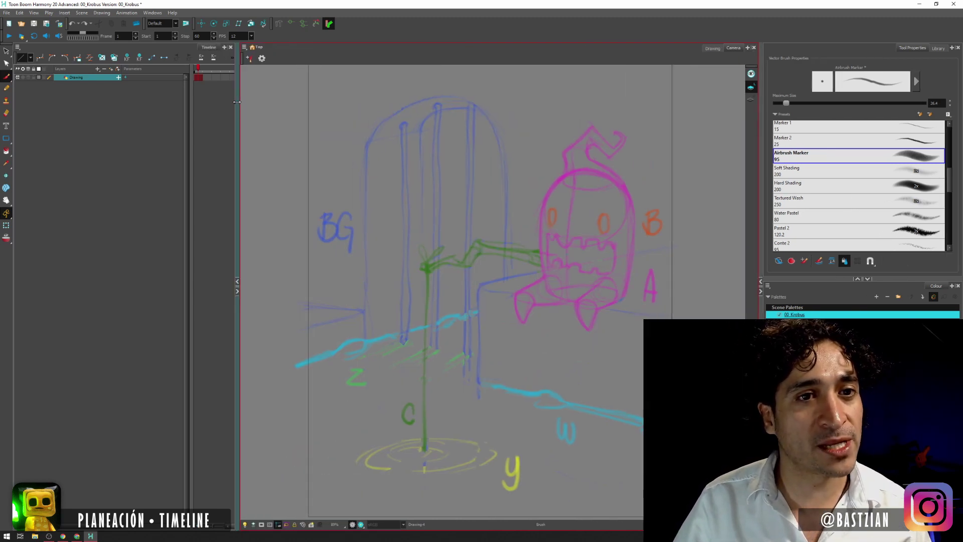
# - Reveal the Timeline tools hidden by the narrow column to look at them
pyautogui.click(233, 60)
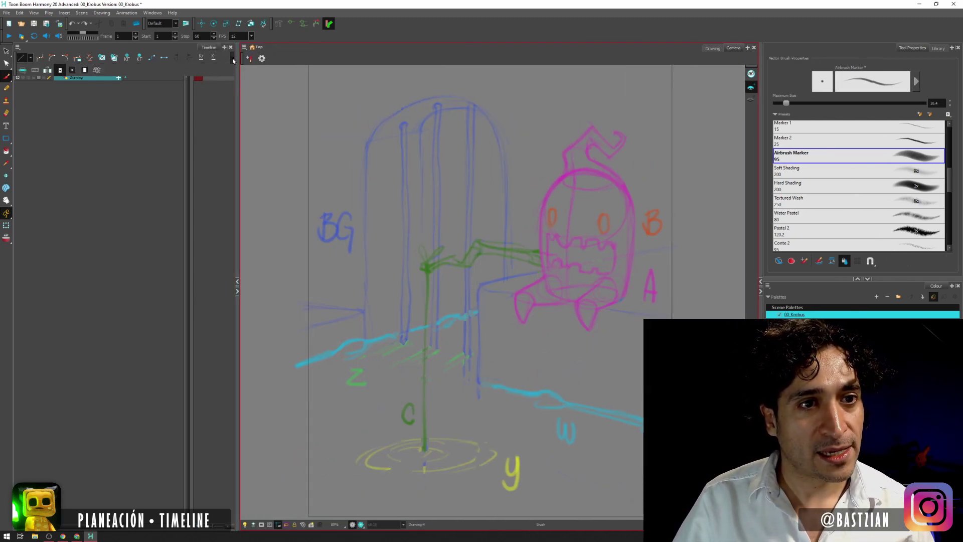
pyautogui.click(232, 59)
pyautogui.click(232, 61)
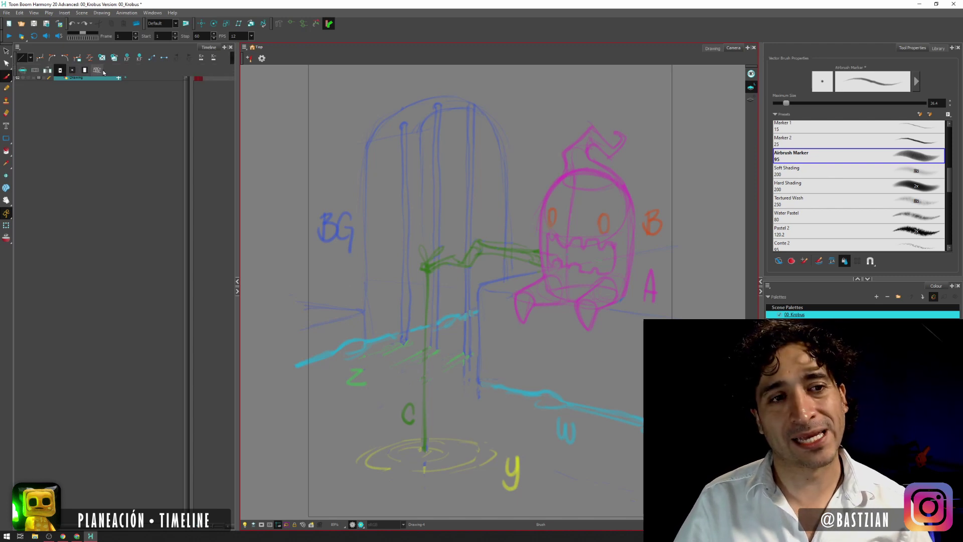
# - Rename the Drawing layer as LAYOUT
pyautogui.click(77, 78)
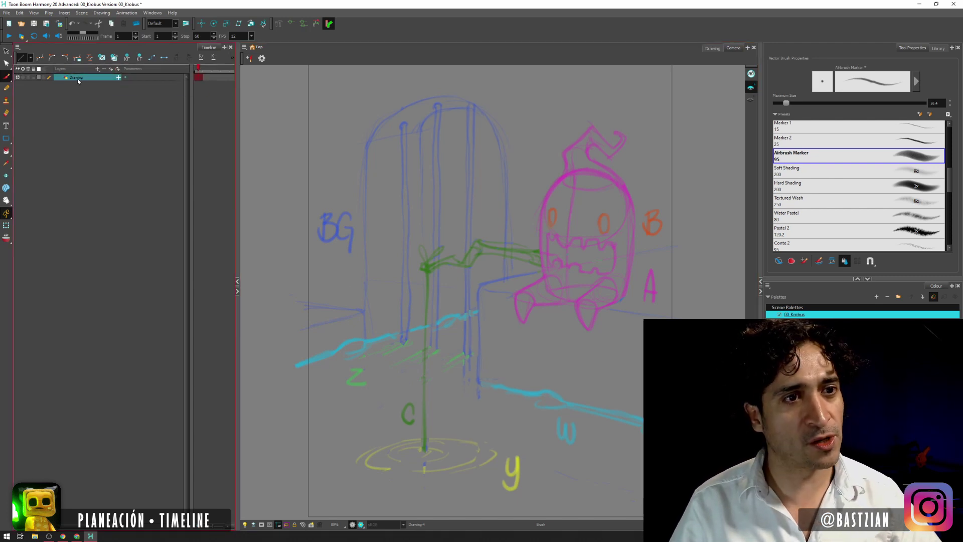
pyautogui.doubleClick(78, 79)
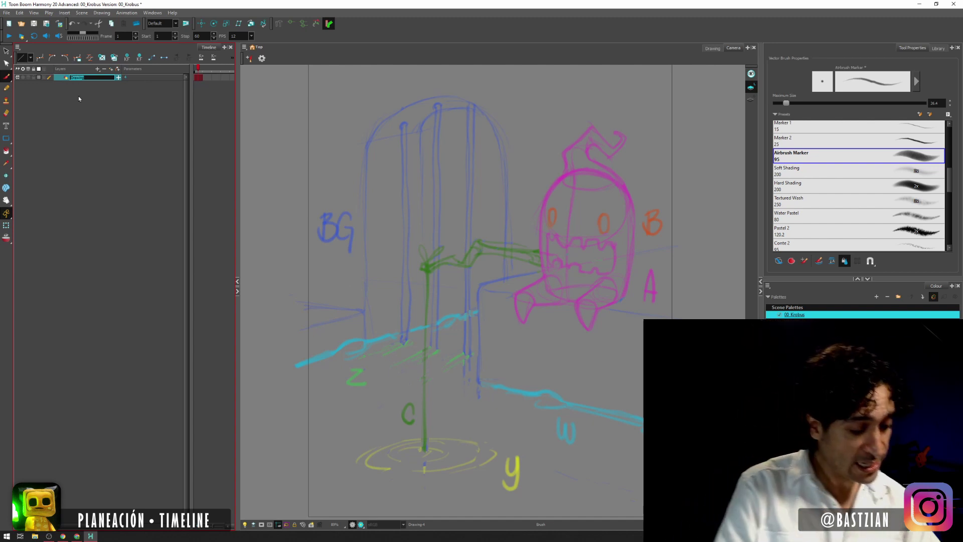
pyautogui.write('LAYOU')
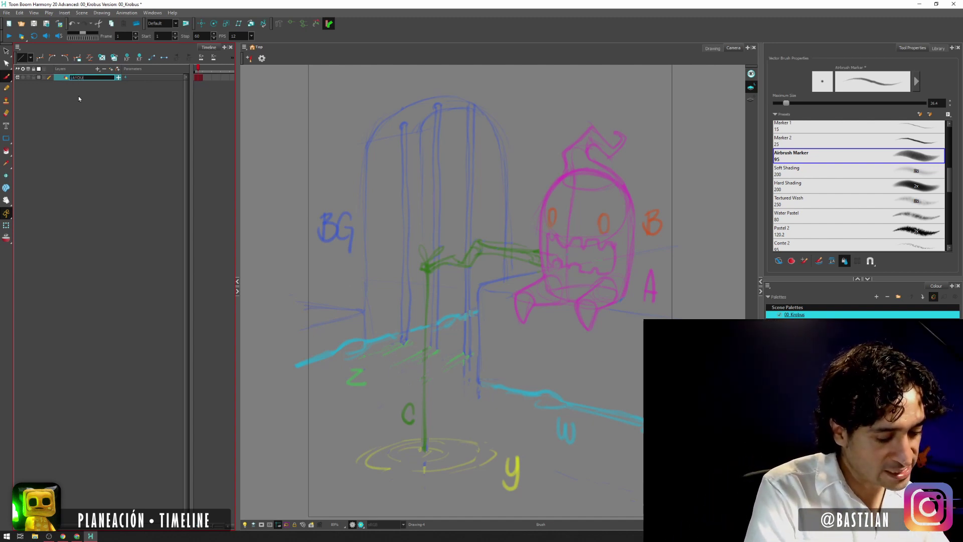
pyautogui.write('T')
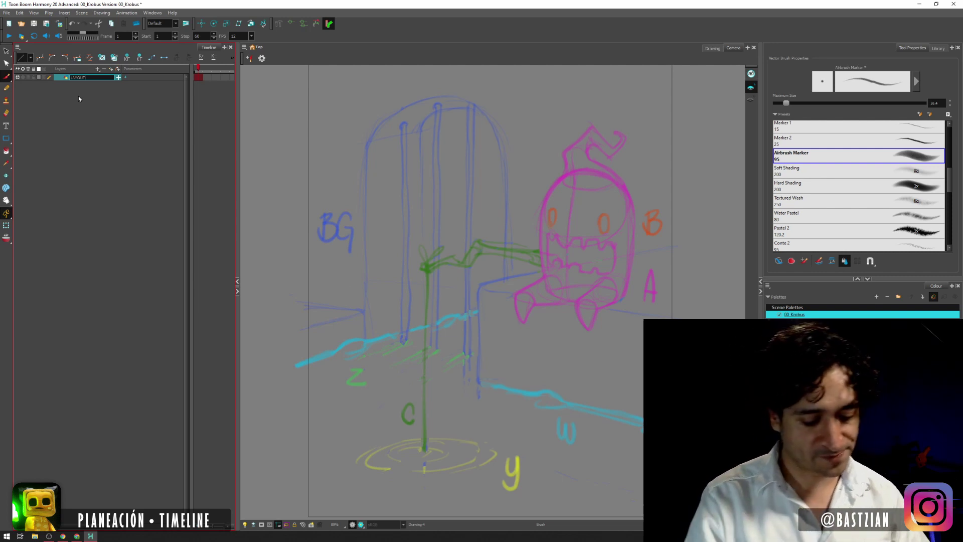
pyautogui.press('Return')
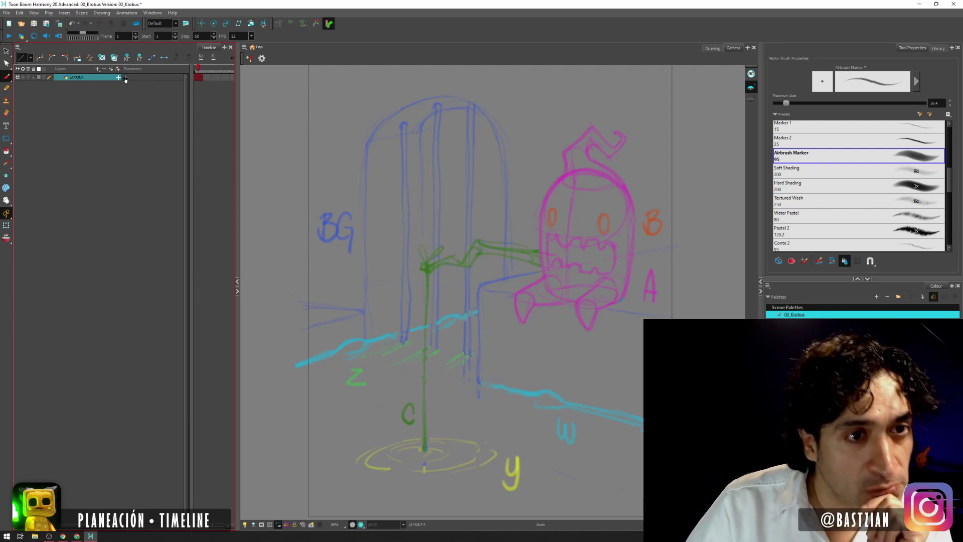
# - Check the parameter display of the LAYOUT layer and clear the layer selection
pyautogui.click(128, 80)
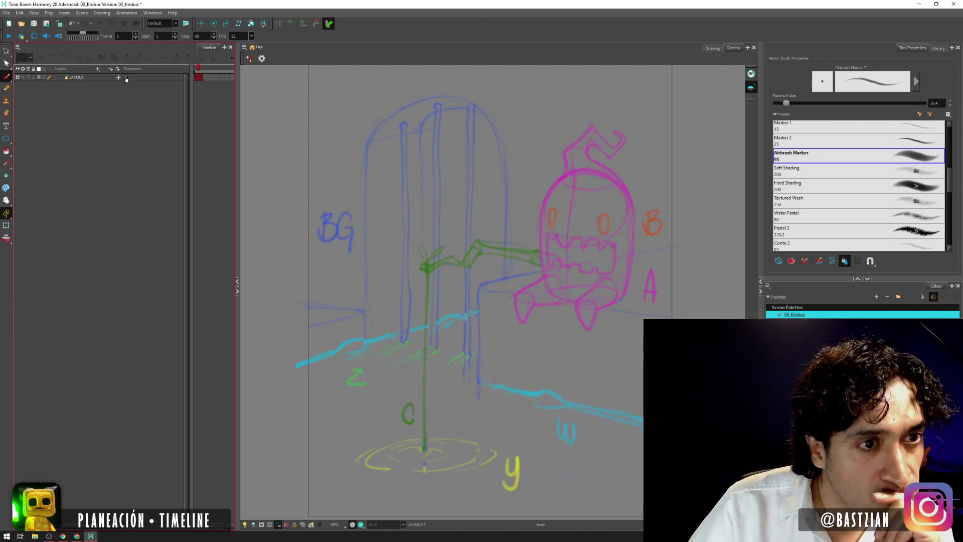
pyautogui.click(126, 79)
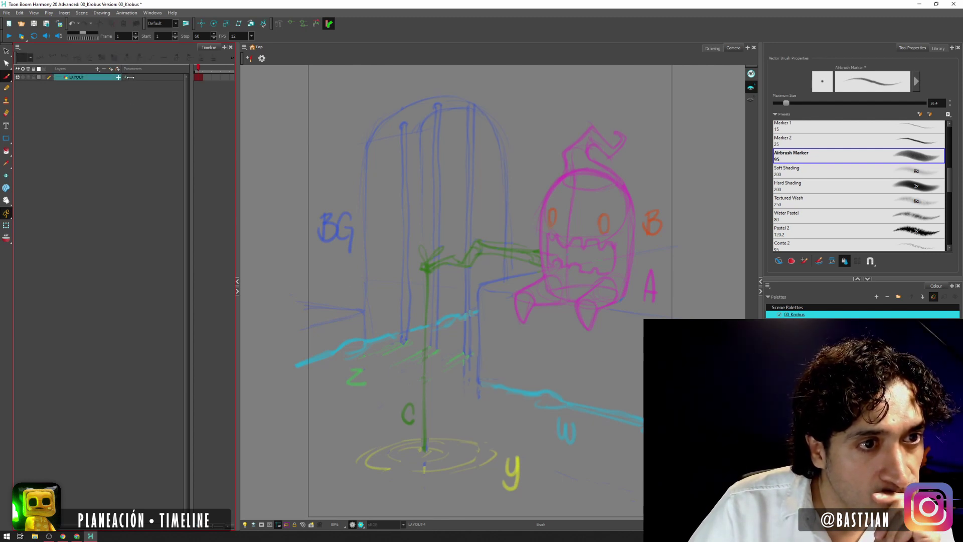
pyautogui.click(129, 102)
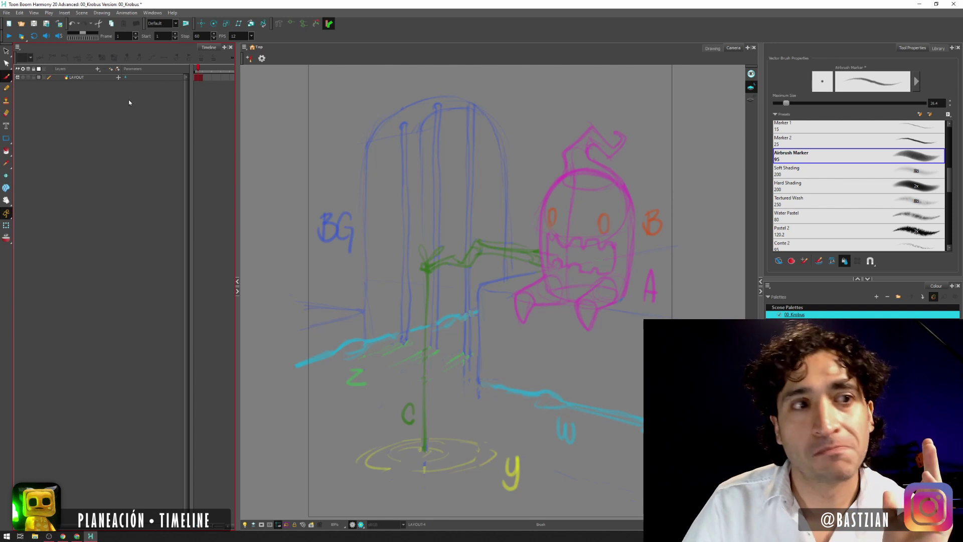
# - Hide the LAYOUT layer and show it again, and try its outline mode toggle
pyautogui.click(18, 78)
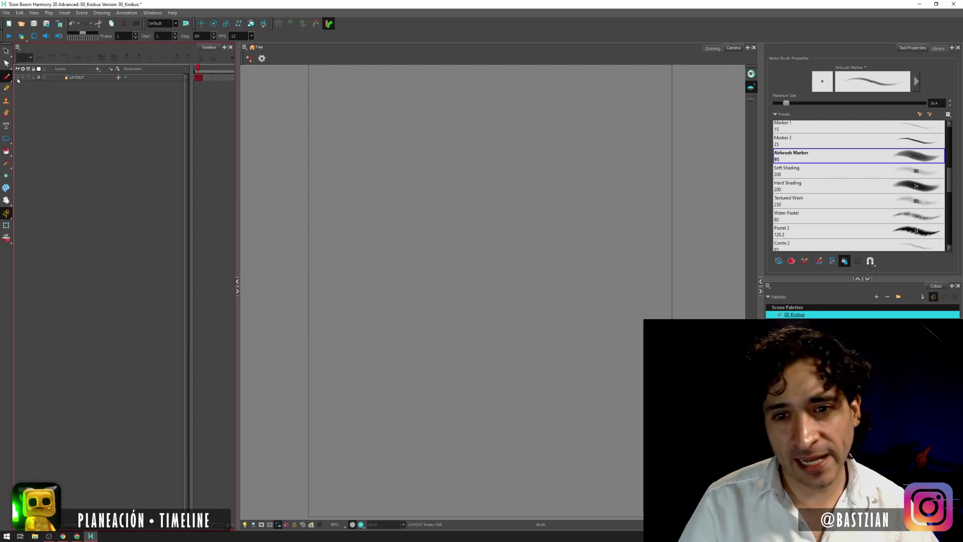
pyautogui.click(17, 78)
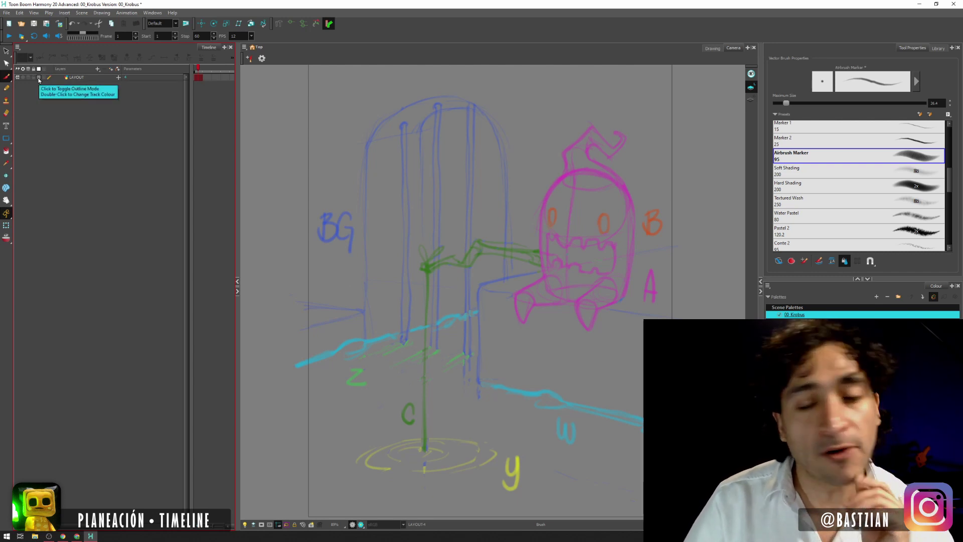
pyautogui.click(38, 79)
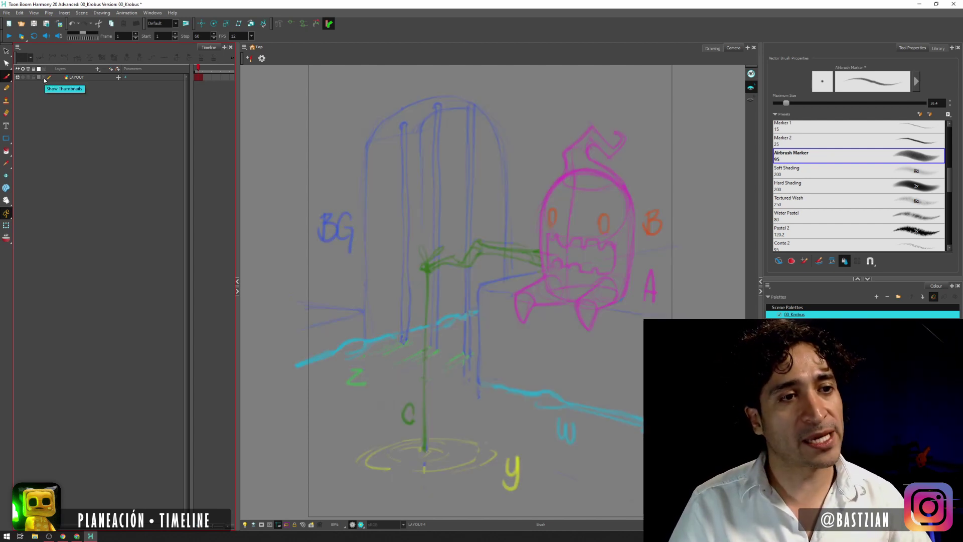
# - Show and hide the LAYOUT layer's thumbnail, and expand the layer to view its position, rotation, scale and skew parameters
pyautogui.click(44, 78)
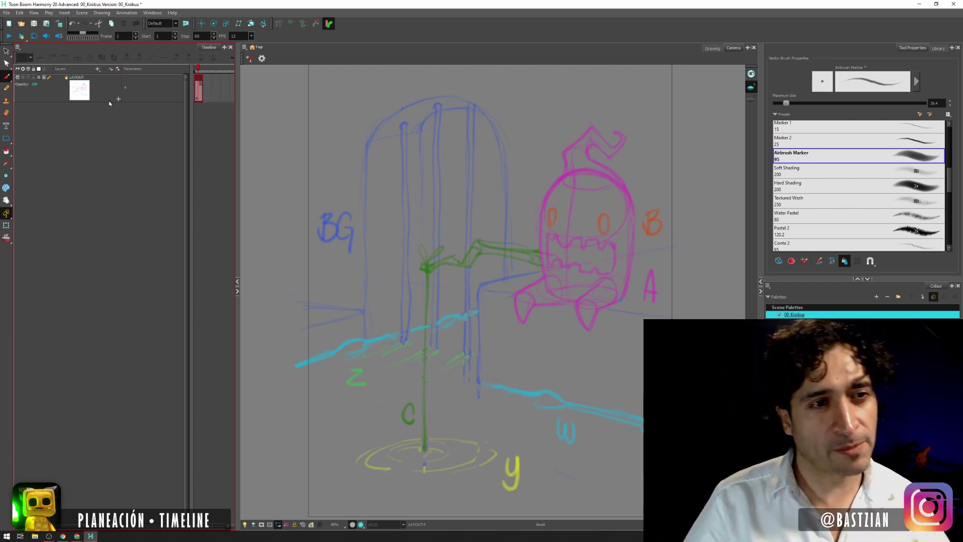
pyautogui.click(49, 78)
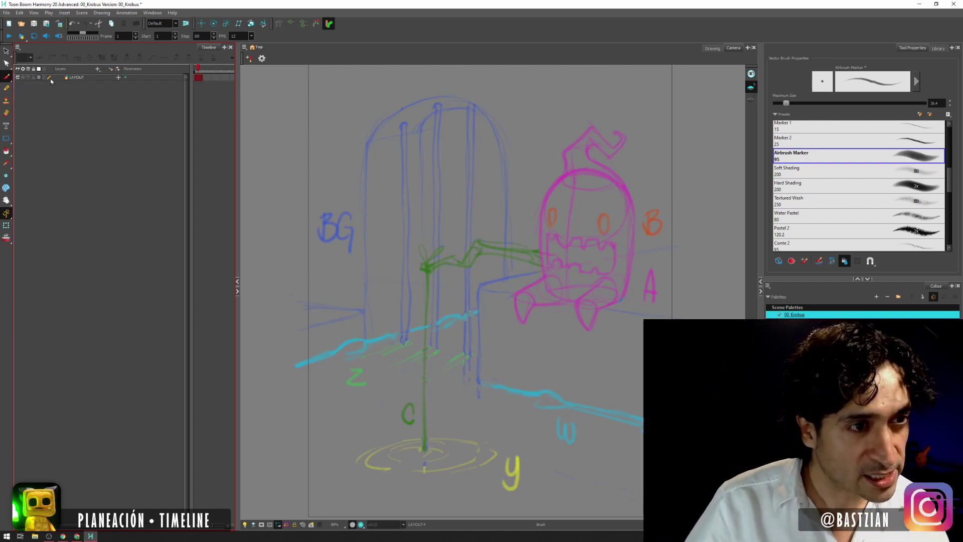
pyautogui.click(119, 77)
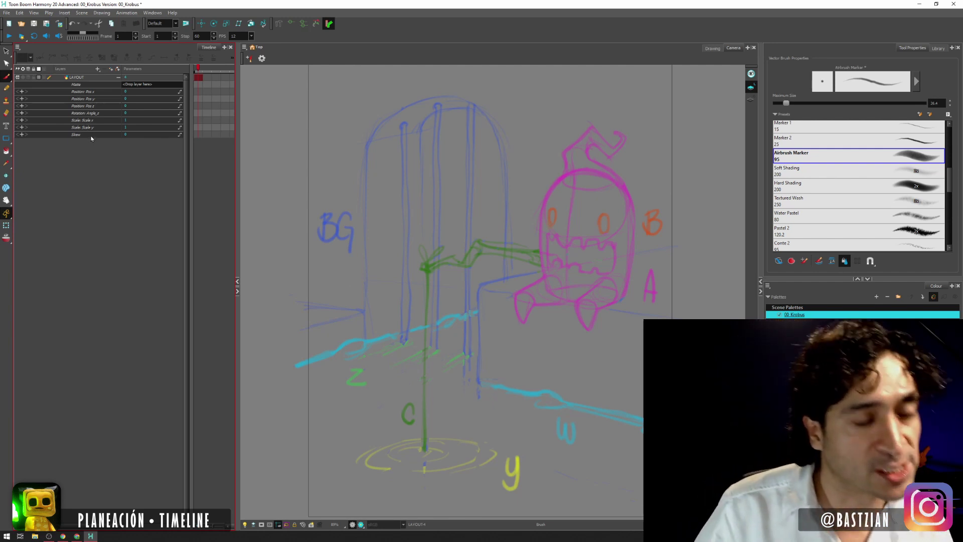
# - Collapse and re-expand the LAYOUT layer to examine its matte, position, rotation, scale and skew parameters
pyautogui.click(119, 78)
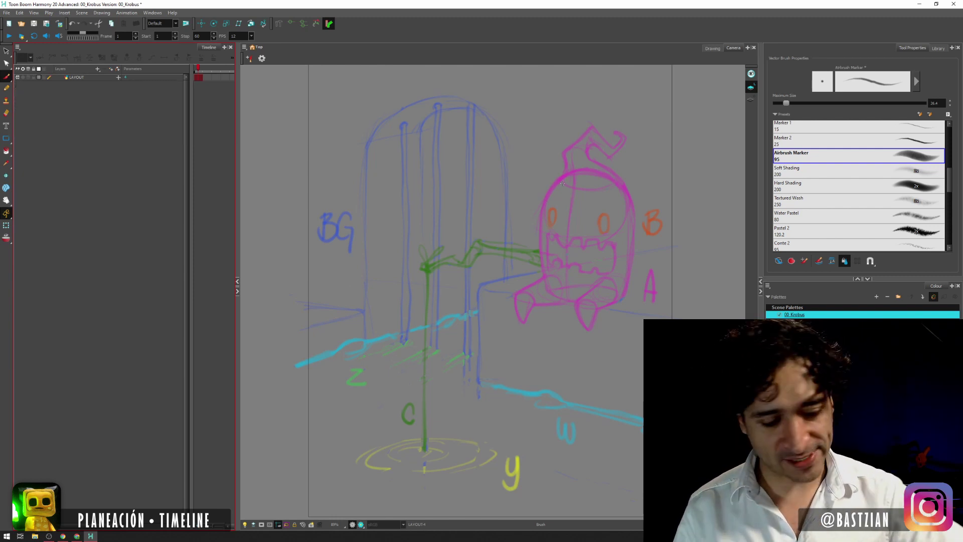
pyautogui.moveTo(546, 201); pyautogui.dragTo(514, 219)
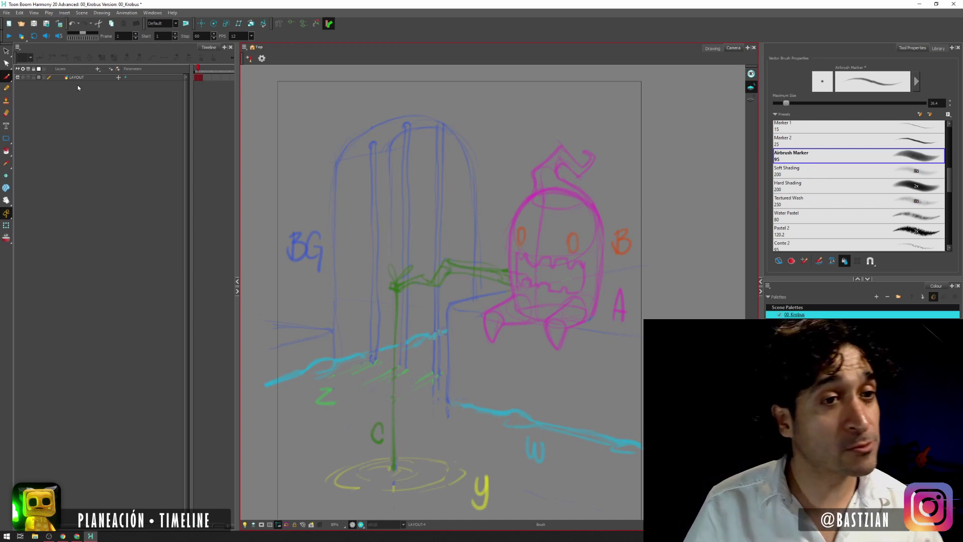
pyautogui.click(118, 79)
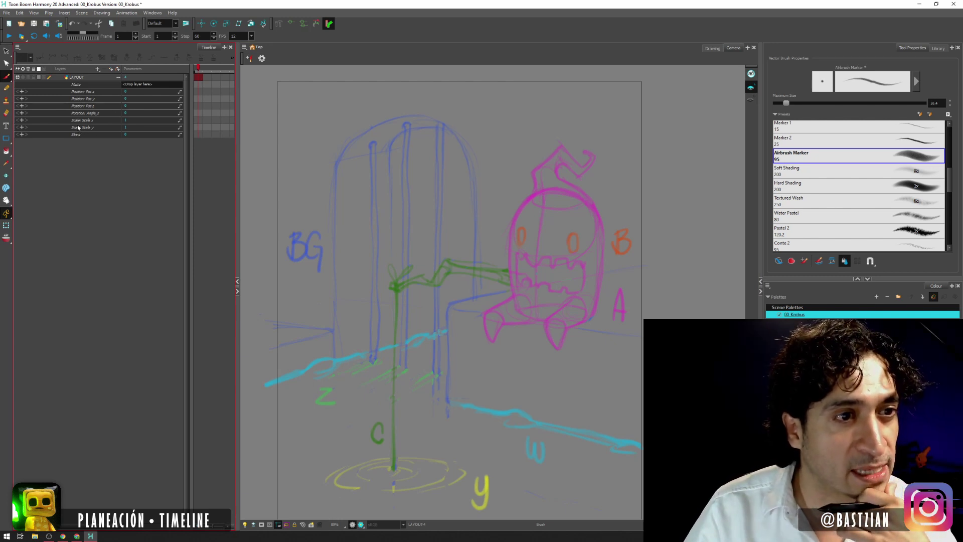
pyautogui.click(83, 86)
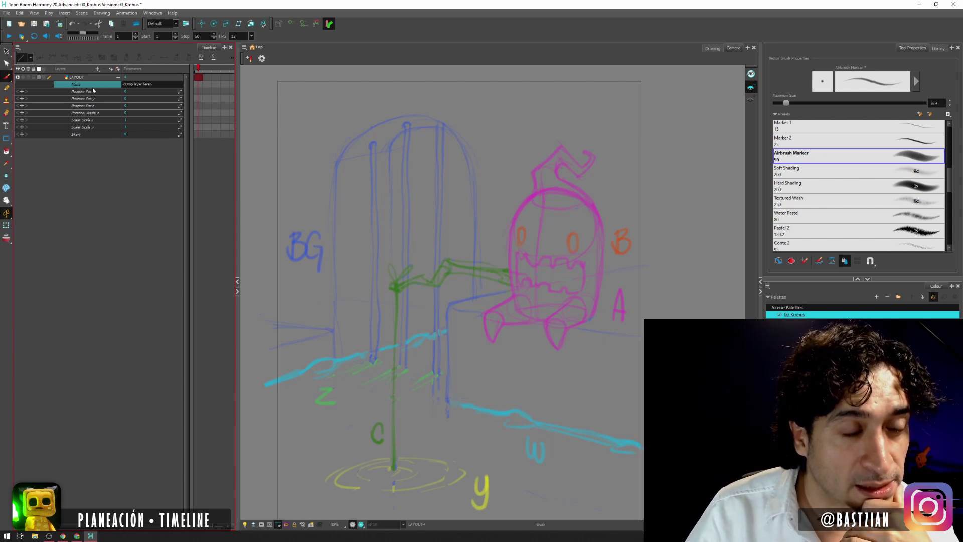
pyautogui.click(103, 169)
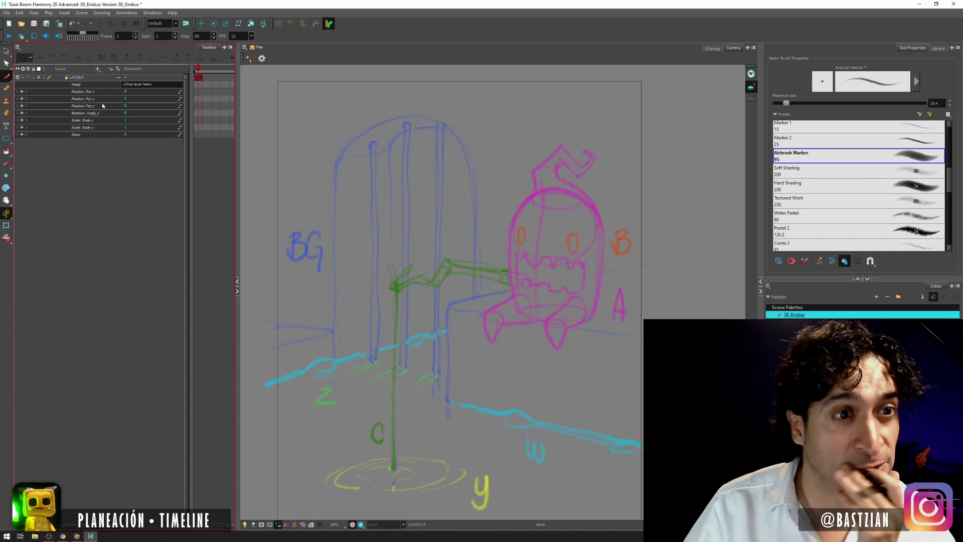
# - Open the LAYOUT layer's properties and review its transformation, drawing and advanced settings
pyautogui.click(110, 77)
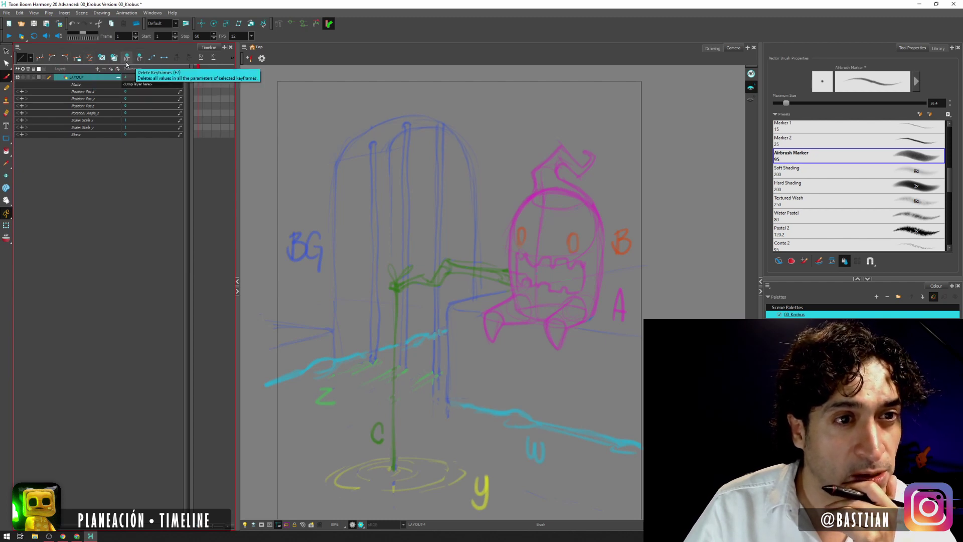
pyautogui.rightClick(92, 81)
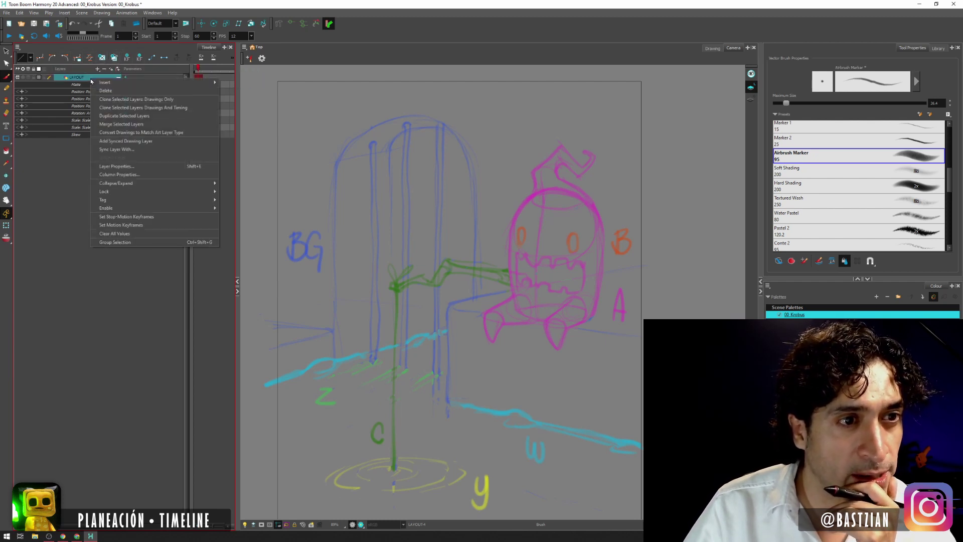
pyautogui.click(170, 170)
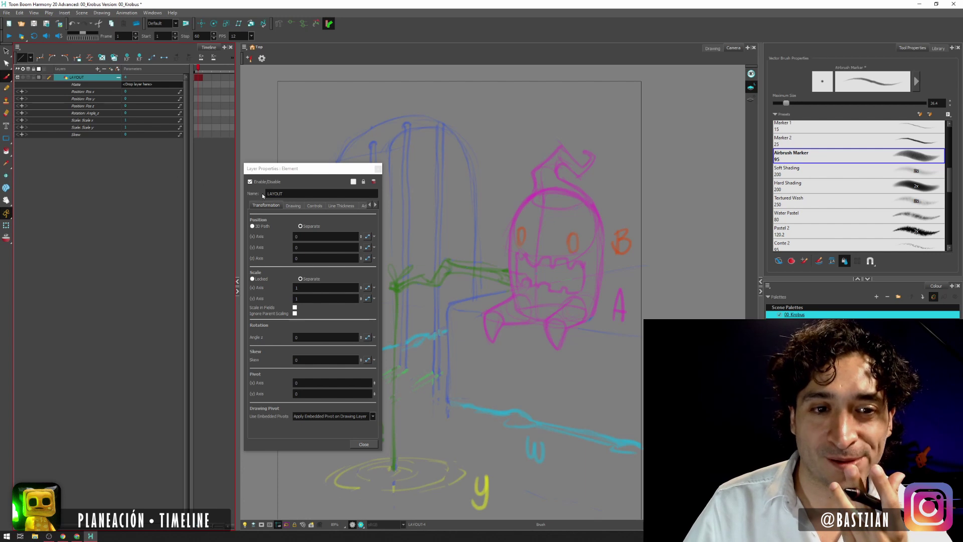
pyautogui.click(295, 207)
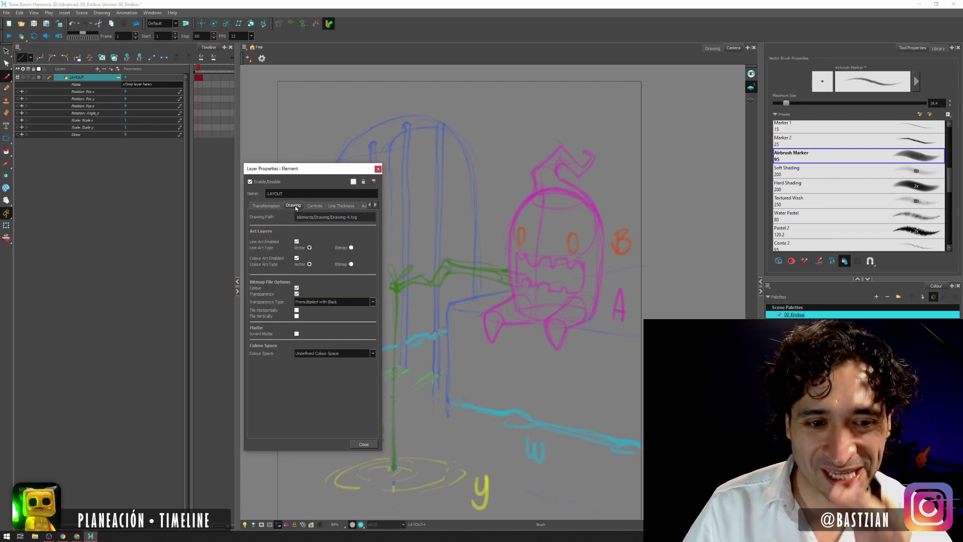
pyautogui.click(364, 205)
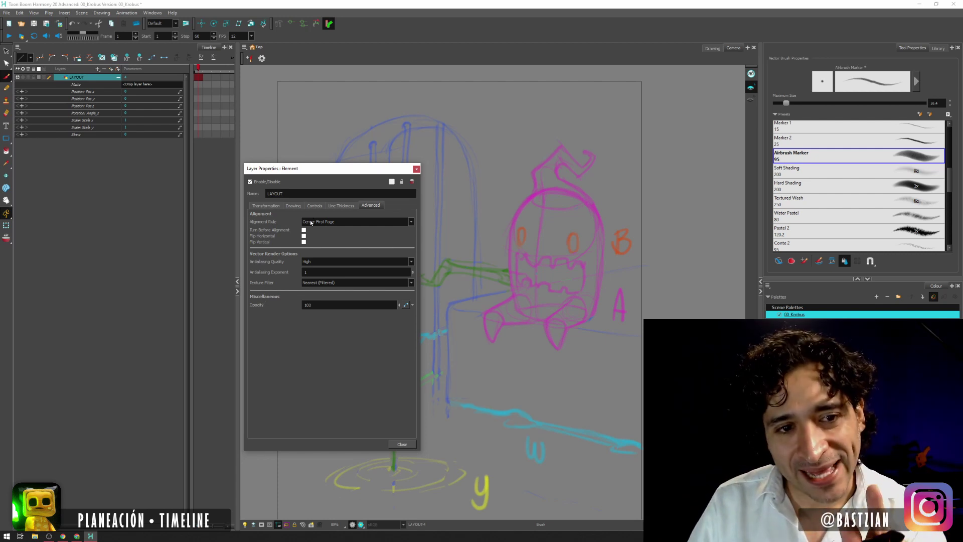
# - Lower the LAYOUT layer's opacity to about 28, close its properties and collapse its parameters
pyautogui.click(328, 305)
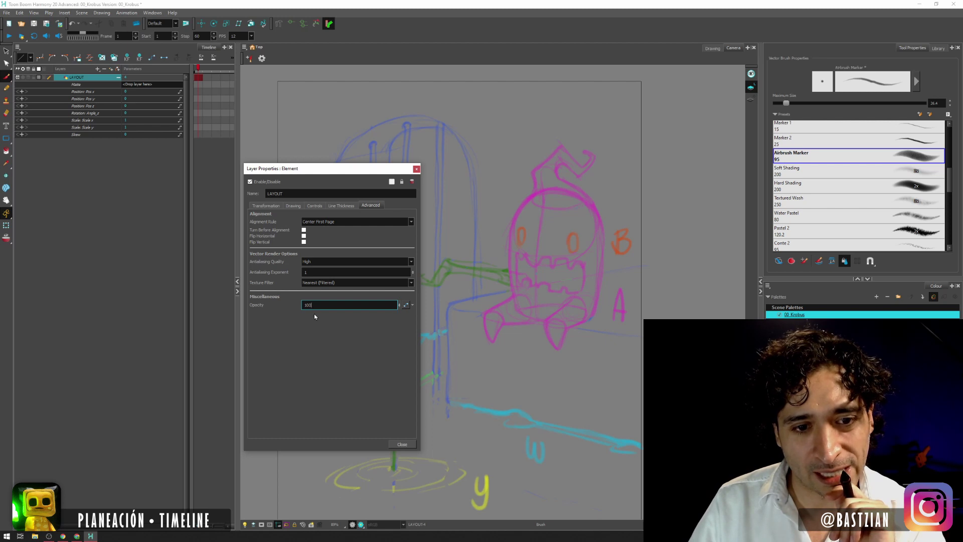
pyautogui.click(399, 304)
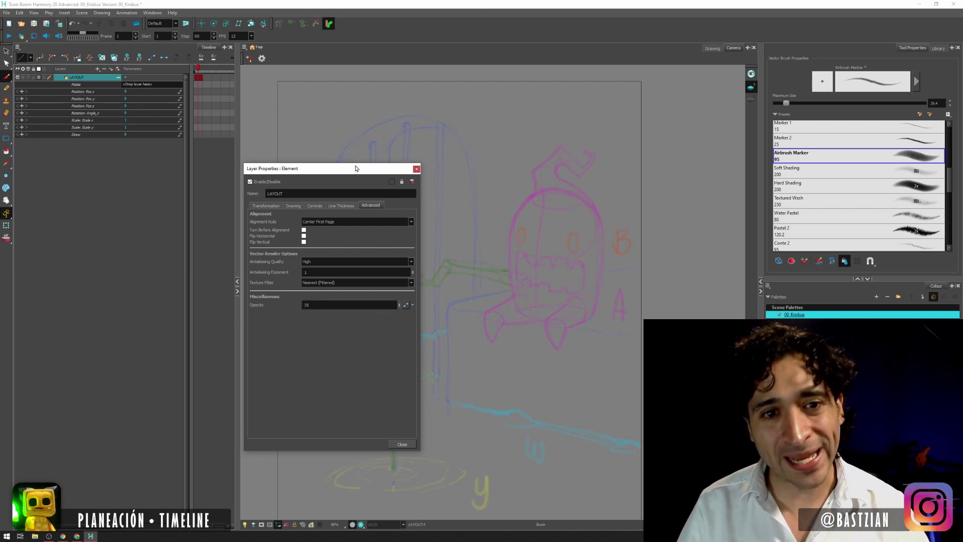
pyautogui.moveTo(356, 173); pyautogui.dragTo(189, 170)
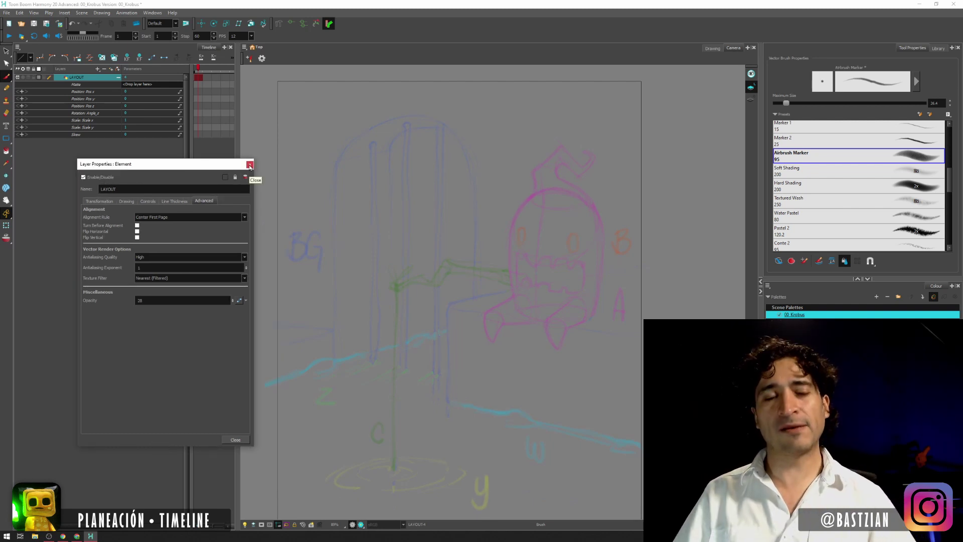
pyautogui.click(249, 165)
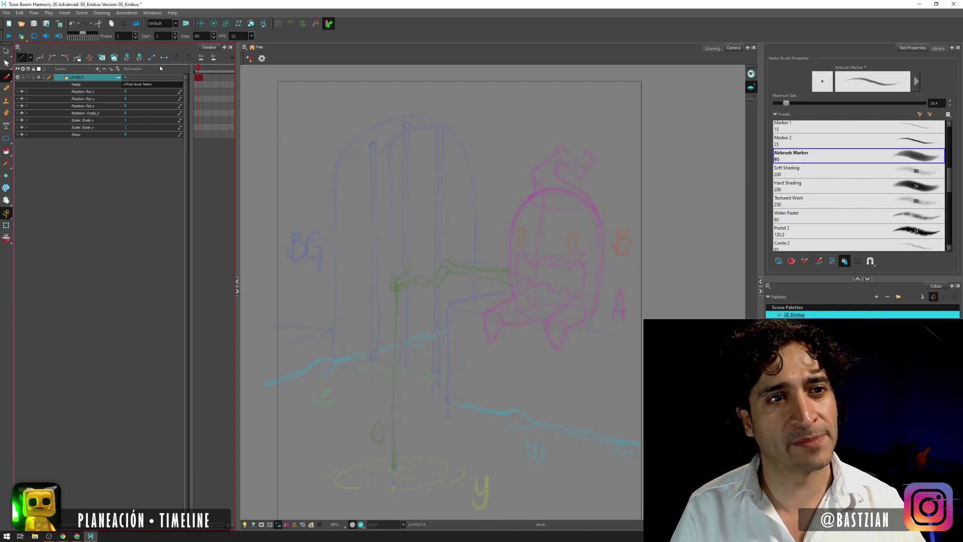
pyautogui.click(118, 77)
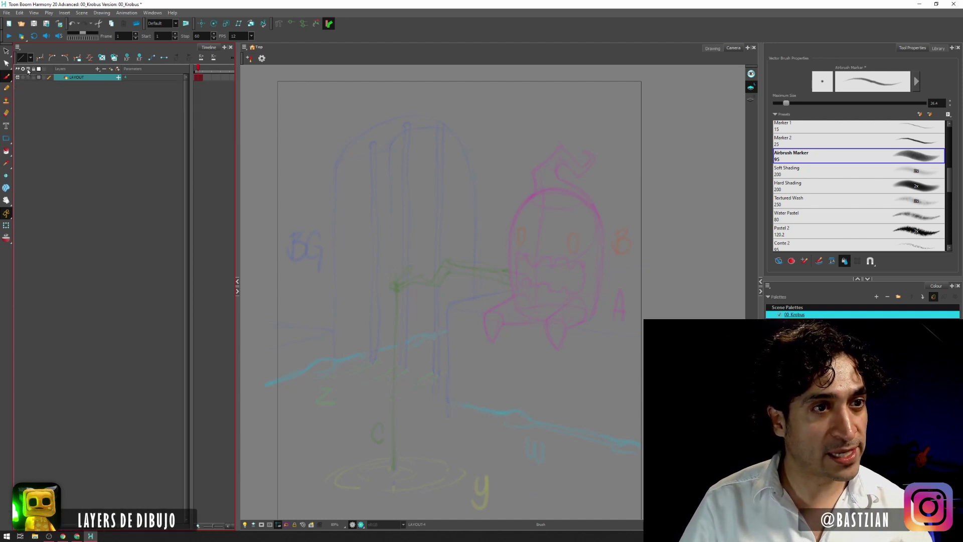
# - Add a drawing layer named A_krobus with vector line art and vector colour art
pyautogui.click(97, 70)
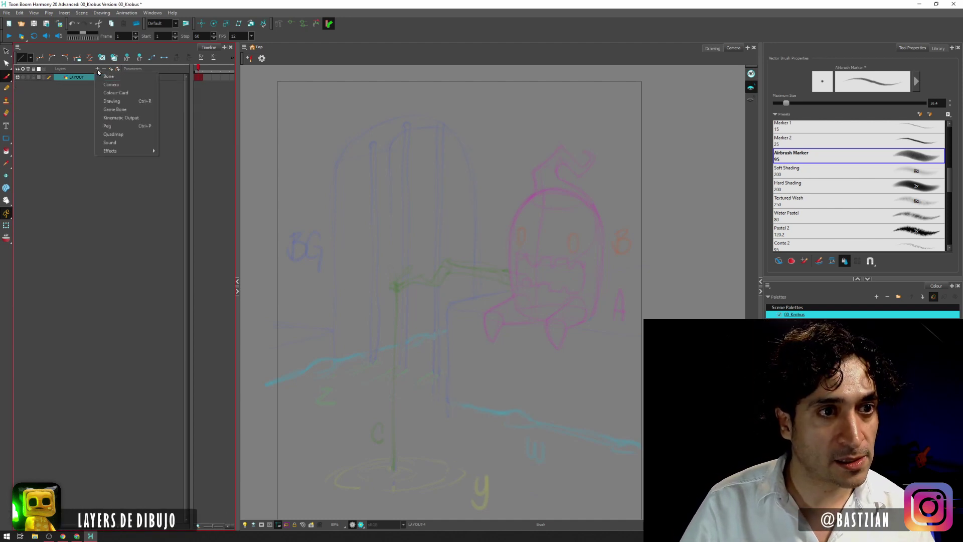
pyautogui.click(148, 104)
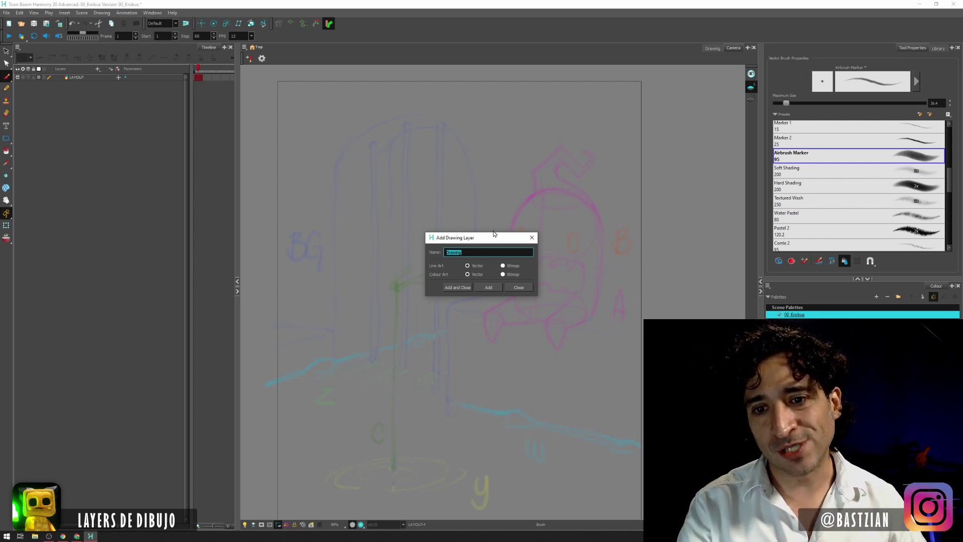
pyautogui.write('A')
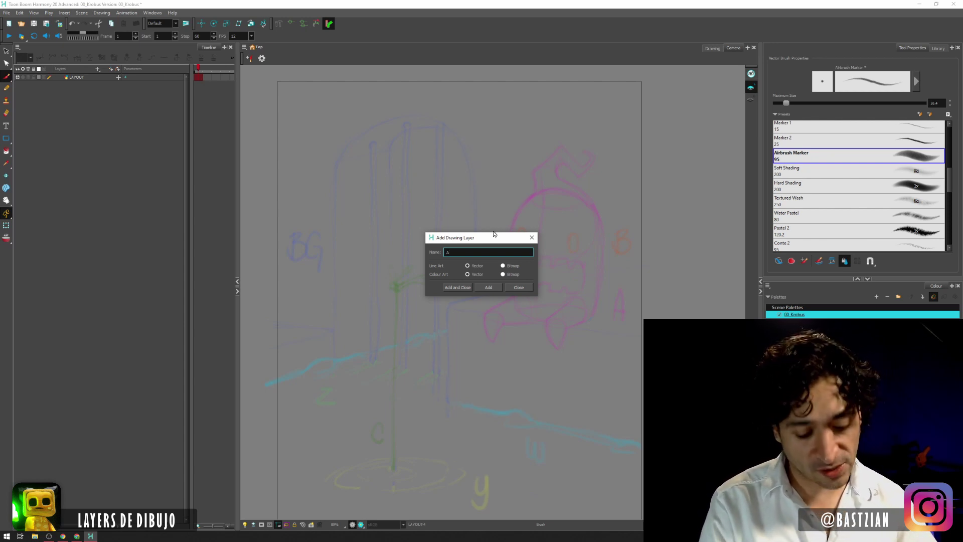
pyautogui.press('BackSpace')
pyautogui.write('A')
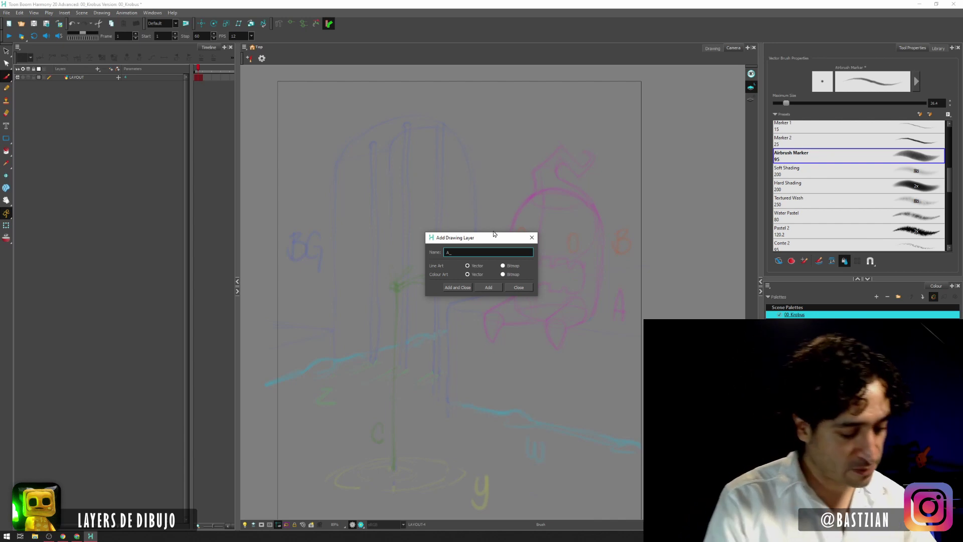
pyautogui.write('k')
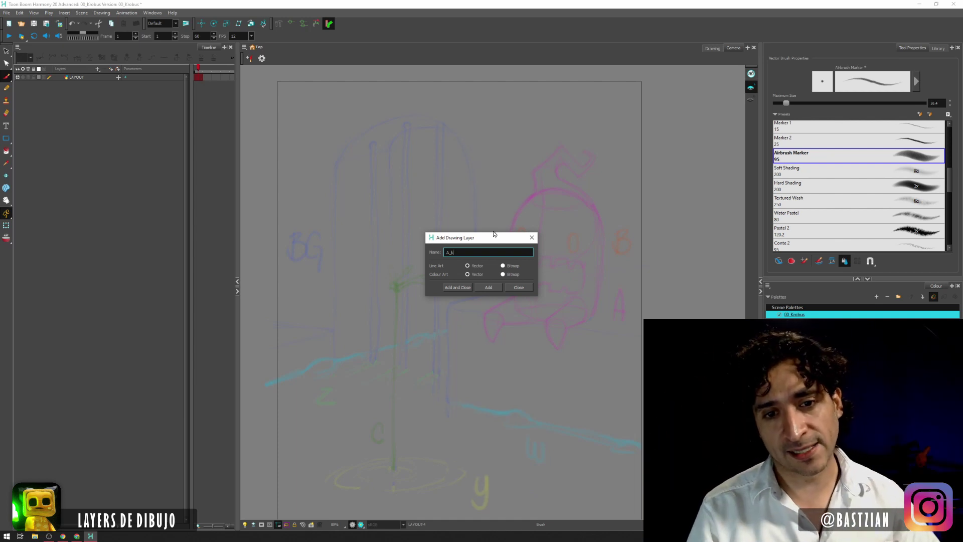
pyautogui.write('robus')
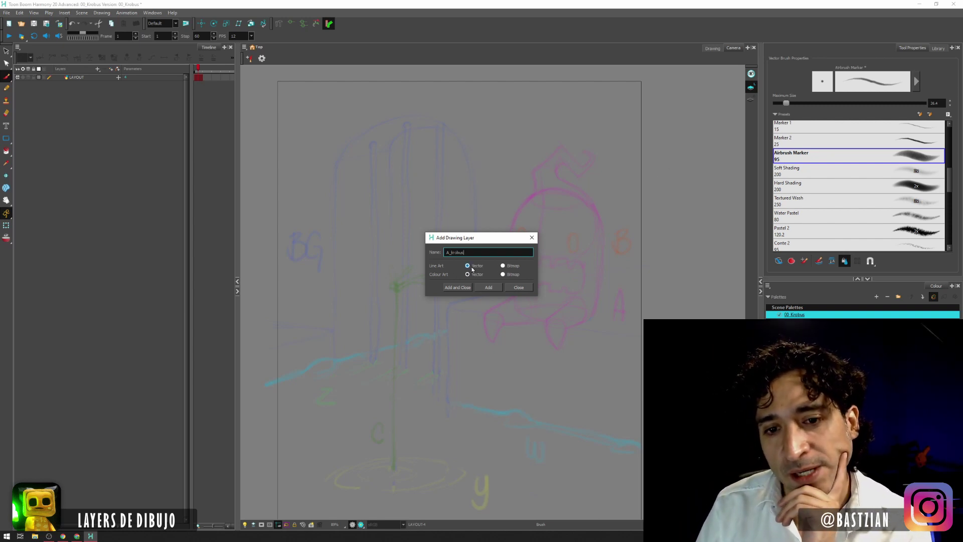
pyautogui.click(503, 266)
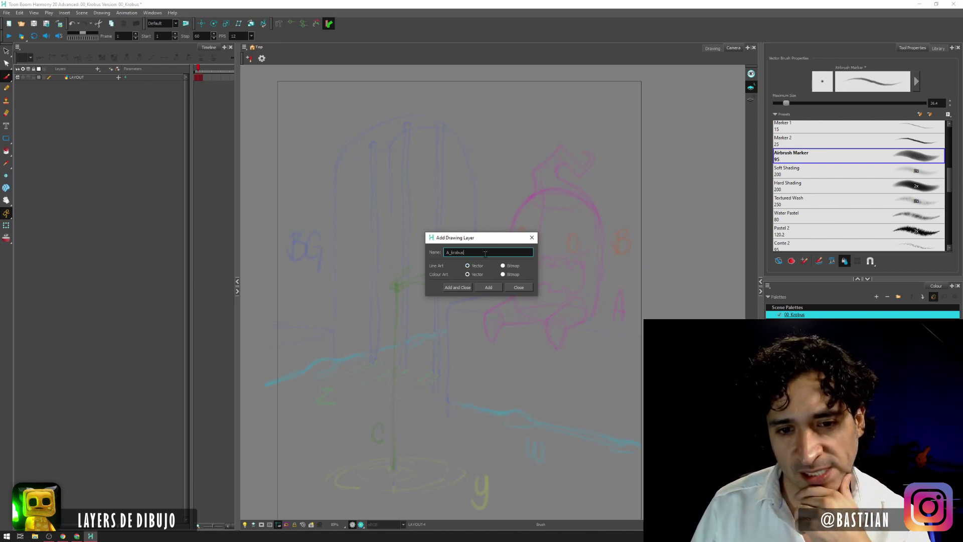
pyautogui.click(487, 291)
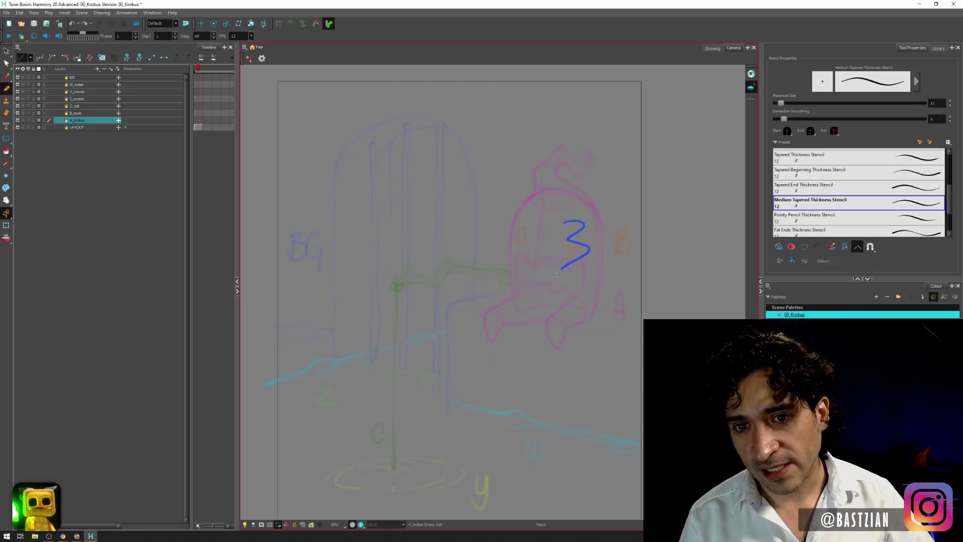
# - Try freehand pencil strokes over the Krobus sketch on the A_krobus layer and undo them
pyautogui.moveTo(586, 257); pyautogui.dragTo(560, 276)
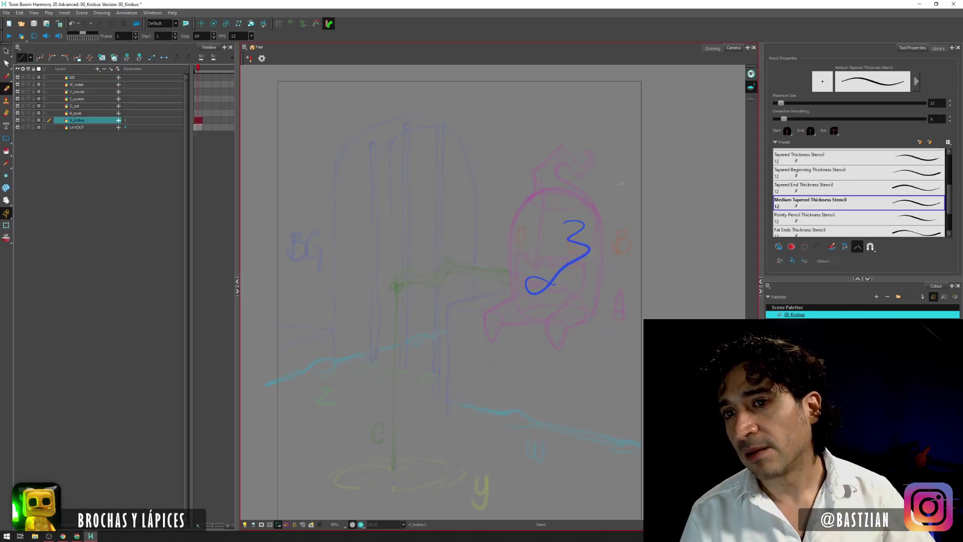
pyautogui.hotkey('ctrl', 'z')
pyautogui.moveTo(492, 160)
pyautogui.mouseDown()
pyautogui.moveTo(532, 151)
pyautogui.moveTo(563, 197)
pyautogui.mouseUp()
pyautogui.hotkey('ctrl', 'z')
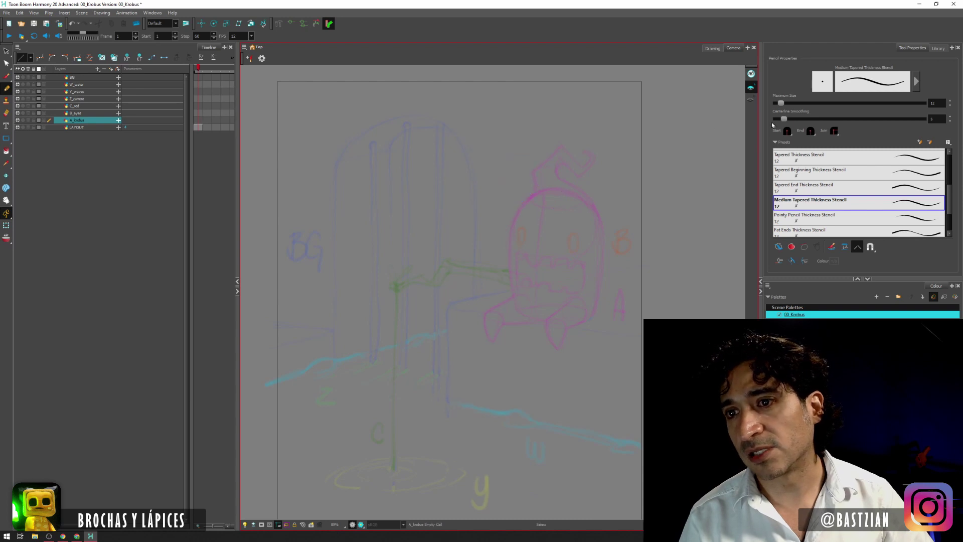
# - Raise the pencil's centerline smoothing to about 29, testing it with strokes over Krobus and undoing them
pyautogui.click(916, 81)
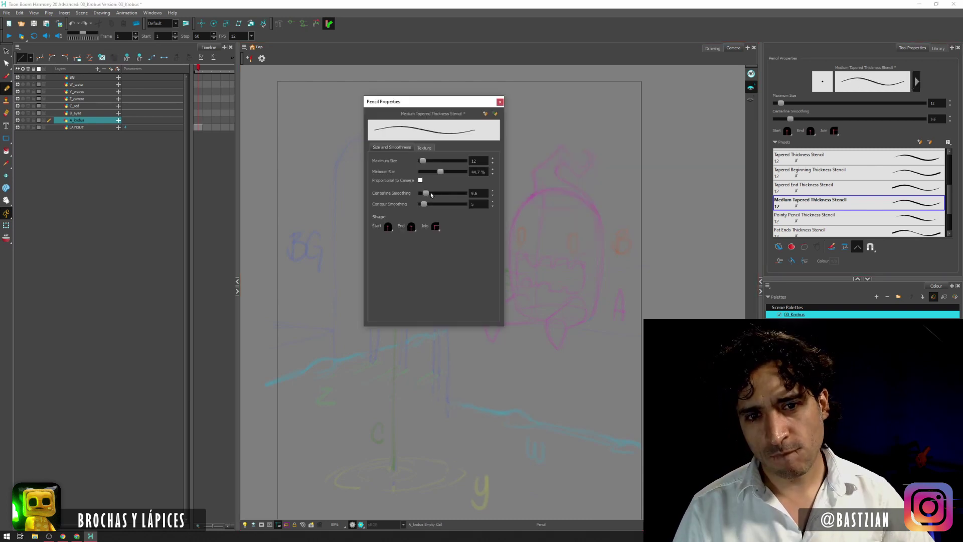
pyautogui.moveTo(430, 195); pyautogui.dragTo(439, 194)
pyautogui.moveTo(552, 198)
pyautogui.mouseDown()
pyautogui.moveTo(565, 216)
pyautogui.moveTo(544, 245)
pyautogui.mouseUp()
pyautogui.hotkey('ctrl', 'z')
pyautogui.moveTo(557, 207); pyautogui.dragTo(549, 271)
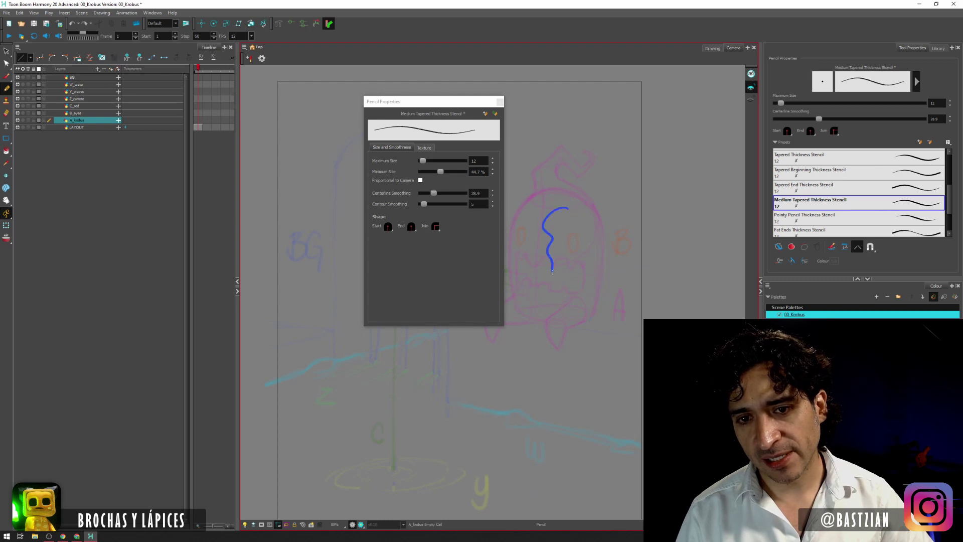
pyautogui.hotkey('ctrl', 'z')
pyautogui.moveTo(570, 215)
pyautogui.mouseDown()
pyautogui.moveTo(551, 221)
pyautogui.moveTo(558, 276)
pyautogui.moveTo(582, 228)
pyautogui.moveTo(570, 213)
pyautogui.moveTo(549, 226)
pyautogui.moveTo(560, 268)
pyautogui.moveTo(576, 231)
pyautogui.moveTo(564, 222)
pyautogui.mouseUp()
pyautogui.hotkey('ctrl', 'z')
pyautogui.hotkey('ctrl', 'z')
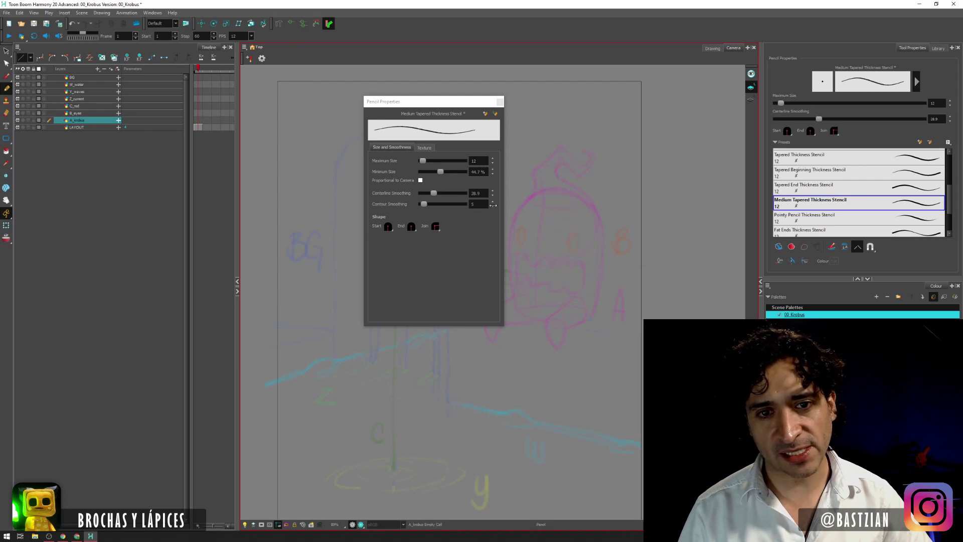
# - Set the pencil's minimum size to about 66.7%, try it with an oval around Krobus's eye and undo the oval
pyautogui.moveTo(440, 173); pyautogui.dragTo(451, 170)
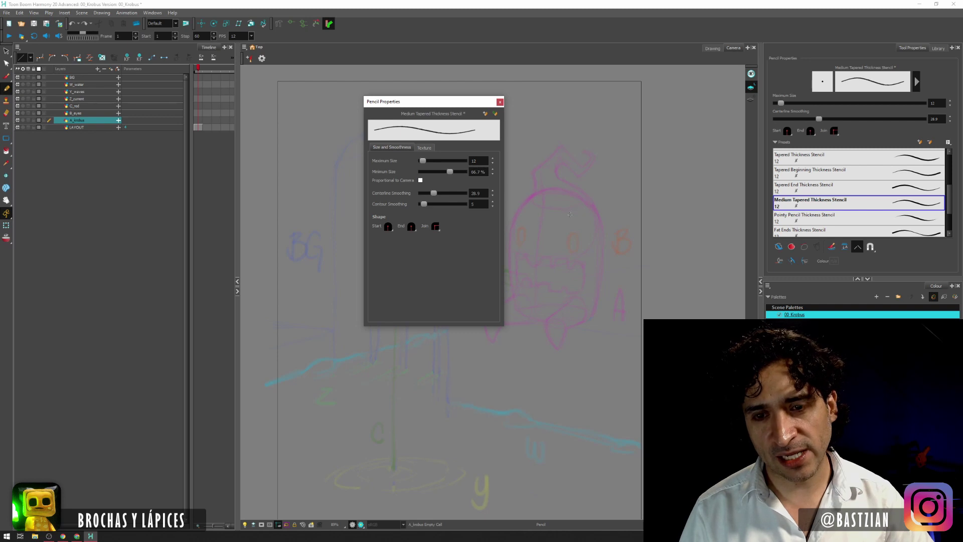
pyautogui.moveTo(569, 214)
pyautogui.mouseDown()
pyautogui.moveTo(547, 246)
pyautogui.moveTo(585, 250)
pyautogui.moveTo(571, 216)
pyautogui.moveTo(554, 243)
pyautogui.moveTo(581, 264)
pyautogui.moveTo(581, 224)
pyautogui.moveTo(571, 223)
pyautogui.mouseUp()
pyautogui.hotkey('ctrl', 'z')
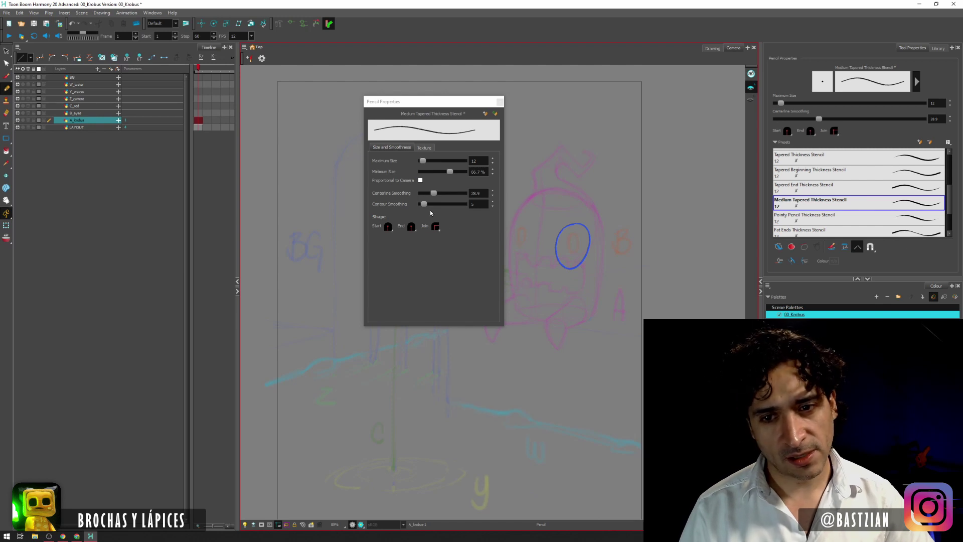
pyautogui.hotkey('ctrl', 'z')
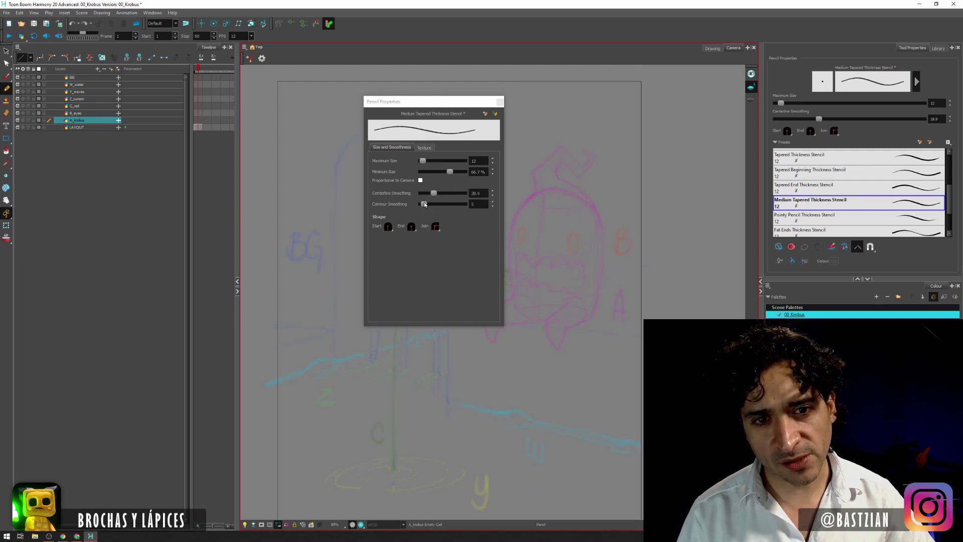
# - Raise the pencil's contour smoothing to about 21.9, testing it with circles near Krobus's eye and undoing them
pyautogui.moveTo(424, 204); pyautogui.dragTo(431, 203)
pyautogui.moveTo(576, 217)
pyautogui.mouseDown()
pyautogui.moveTo(561, 243)
pyautogui.moveTo(584, 258)
pyautogui.moveTo(558, 245)
pyautogui.moveTo(575, 261)
pyautogui.moveTo(589, 234)
pyautogui.moveTo(564, 227)
pyautogui.moveTo(581, 257)
pyautogui.moveTo(595, 236)
pyautogui.moveTo(576, 219)
pyautogui.moveTo(561, 230)
pyautogui.moveTo(570, 262)
pyautogui.moveTo(592, 241)
pyautogui.moveTo(576, 223)
pyautogui.mouseUp()
pyautogui.hotkey('ctrl', 'z')
pyautogui.hotkey('ctrl', 'z')
pyautogui.hotkey('ctrl', 'z')
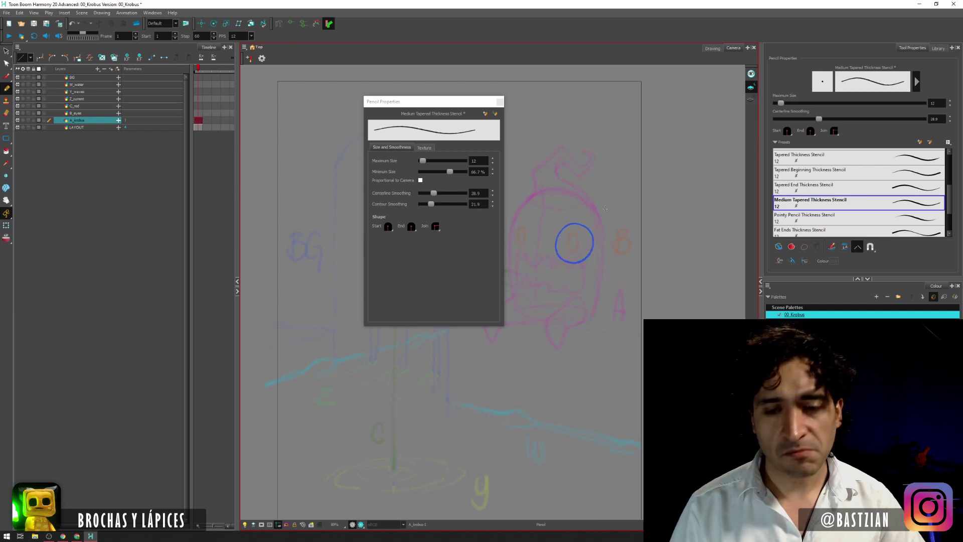
pyautogui.hotkey('ctrl', 'z')
pyautogui.moveTo(580, 203)
pyautogui.mouseDown()
pyautogui.moveTo(556, 239)
pyautogui.moveTo(606, 220)
pyautogui.moveTo(563, 213)
pyautogui.moveTo(566, 239)
pyautogui.moveTo(601, 209)
pyautogui.moveTo(555, 243)
pyautogui.mouseUp()
pyautogui.hotkey('ctrl', 'z')
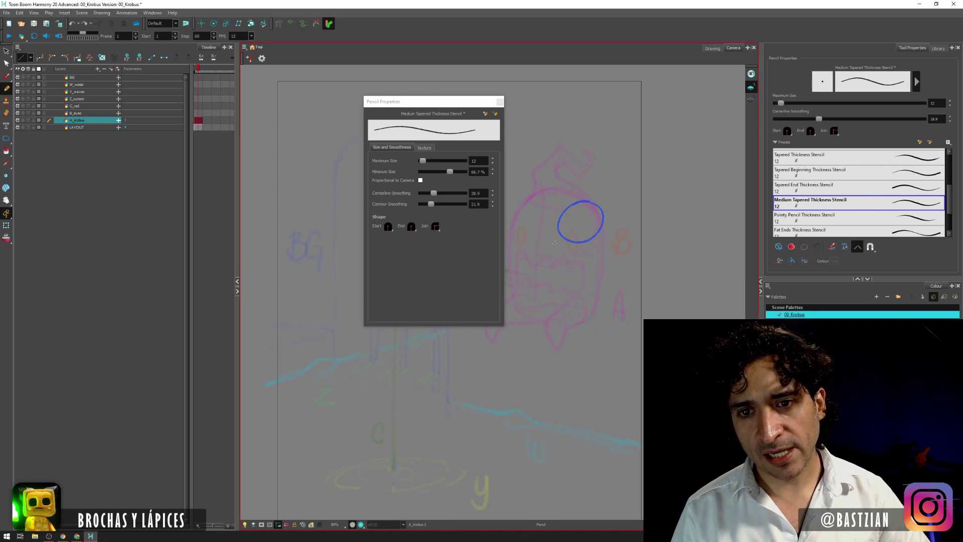
pyautogui.hotkey('ctrl', 'z')
# - Draw another test pencil stroke near Krobus's eye and turn on Auto Fill for the pencil
pyautogui.moveTo(598, 210); pyautogui.dragTo(555, 237)
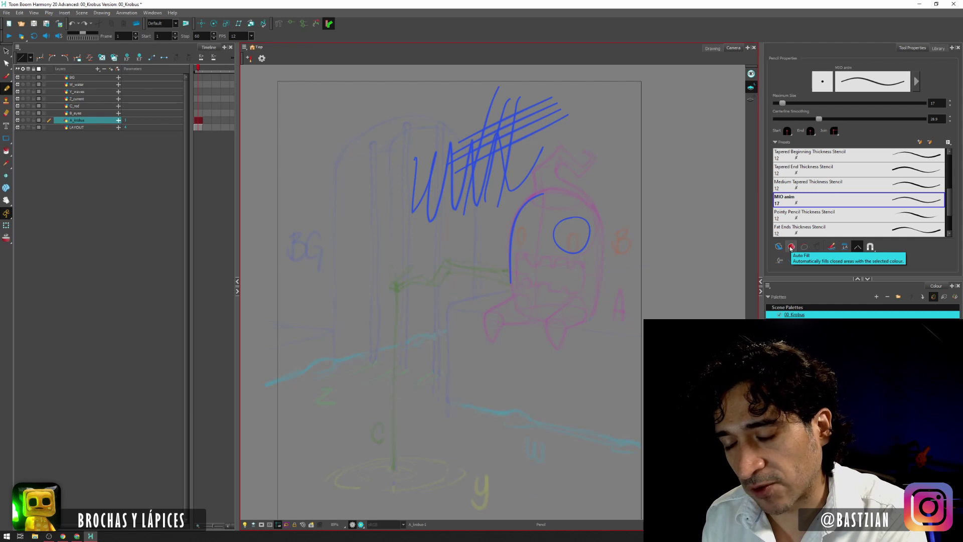
pyautogui.click(791, 246)
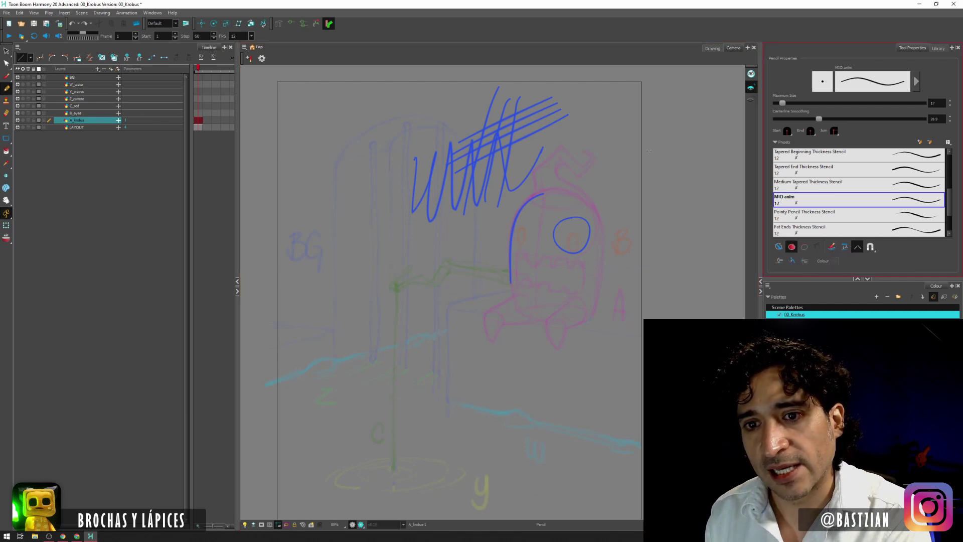
# - Test Auto Fill by drawing an oval beside Krobus's antenna, and undo the oval
pyautogui.moveTo(608, 132)
pyautogui.mouseDown()
pyautogui.moveTo(600, 185)
pyautogui.moveTo(638, 163)
pyautogui.moveTo(576, 143)
pyautogui.mouseUp()
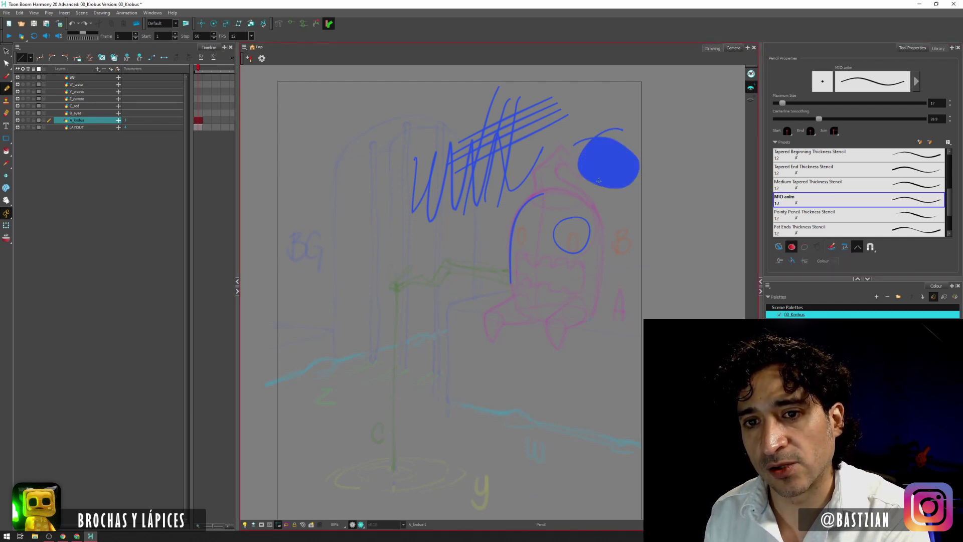
pyautogui.hotkey('ctrl', 'z')
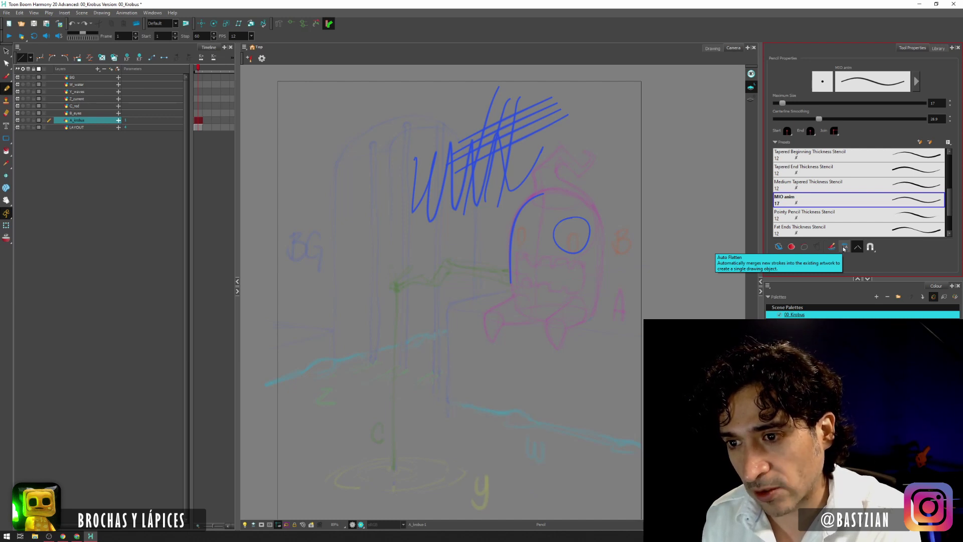
# - Try Auto Flatten with three crossing pencil strokes above Krobus's head, and check the Auto Close Gap option
pyautogui.click(844, 247)
pyautogui.moveTo(613, 117); pyautogui.dragTo(596, 197)
pyautogui.moveTo(621, 120); pyautogui.dragTo(605, 201)
pyautogui.moveTo(586, 154); pyautogui.dragTo(640, 141)
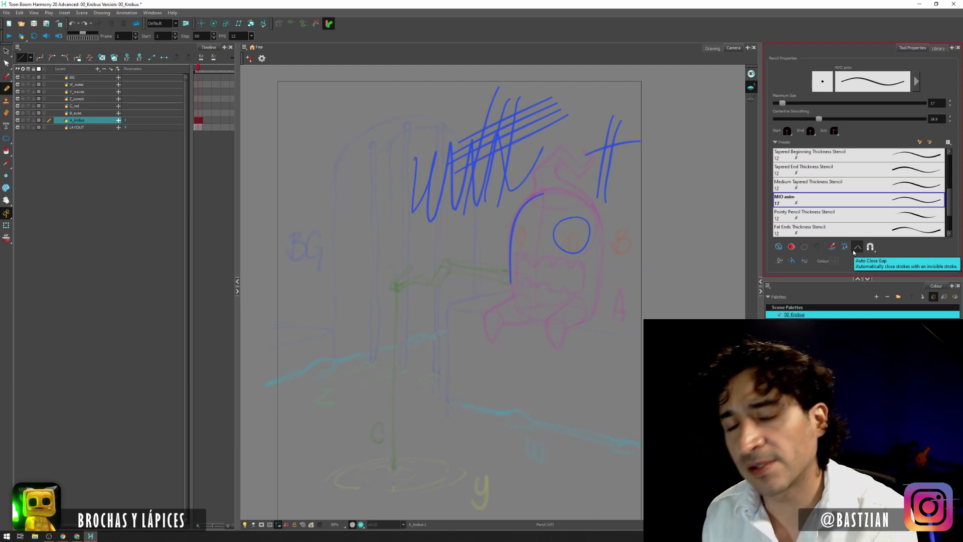
pyautogui.click(857, 247)
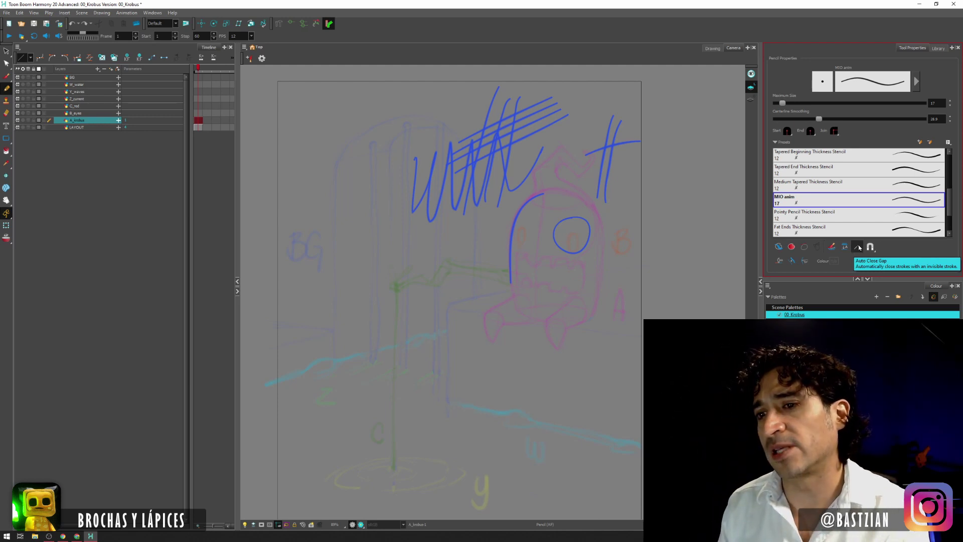
# - Turn on Line Building Mode and build one long curving line beside Krobus from successive overlapping pencil strokes
pyautogui.click(778, 259)
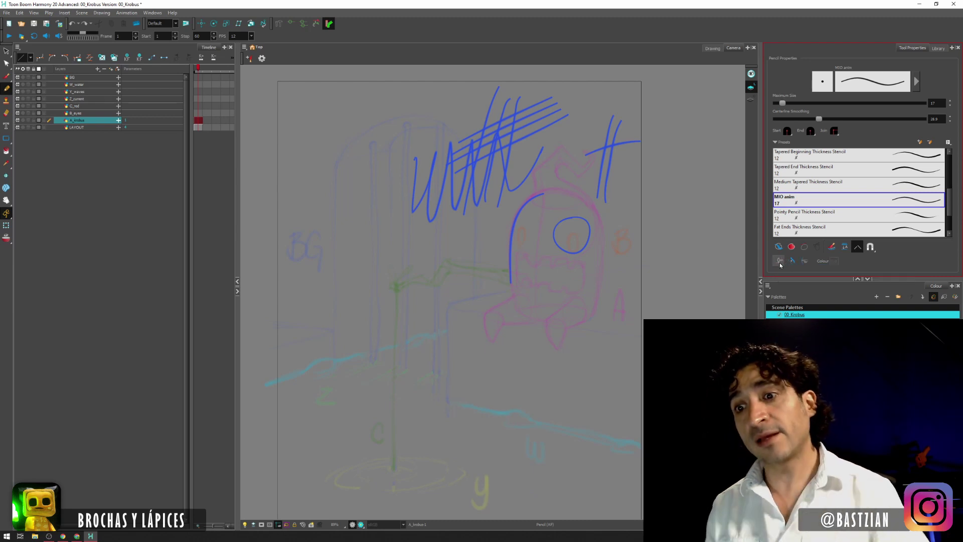
pyautogui.moveTo(448, 232); pyautogui.dragTo(447, 287)
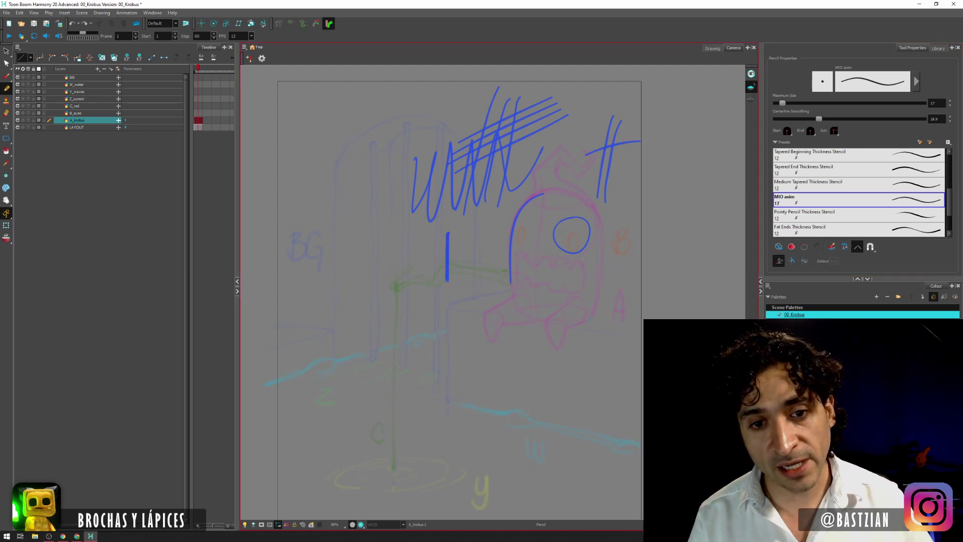
pyautogui.moveTo(444, 253)
pyautogui.mouseDown()
pyautogui.moveTo(461, 323)
pyautogui.moveTo(509, 381)
pyautogui.mouseUp()
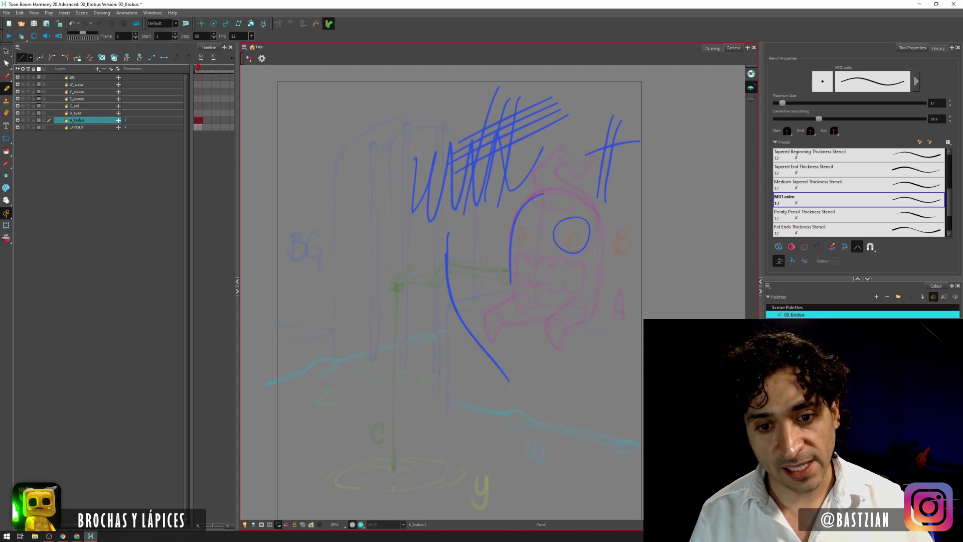
pyautogui.moveTo(484, 349); pyautogui.dragTo(521, 415)
pyautogui.moveTo(506, 376); pyautogui.dragTo(508, 452)
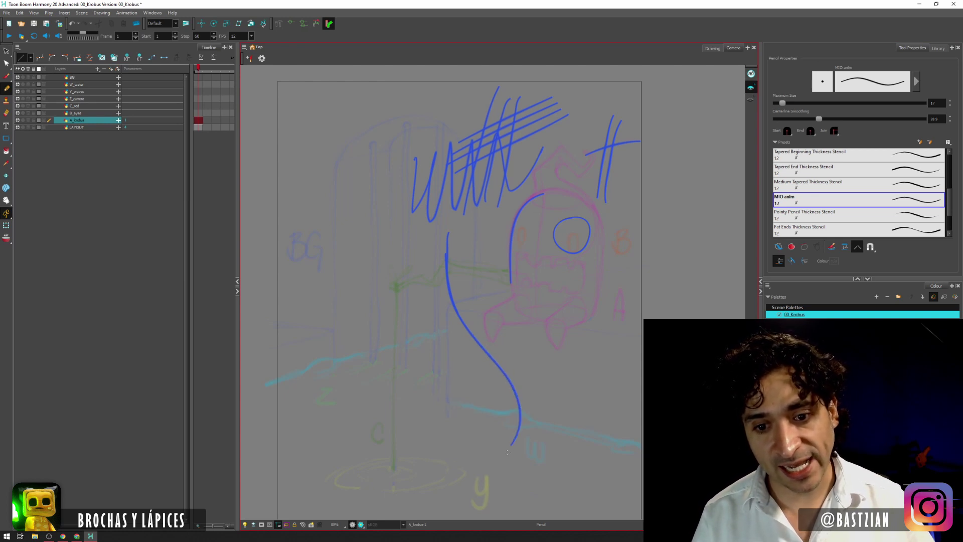
pyautogui.moveTo(516, 404); pyautogui.dragTo(489, 464)
pyautogui.moveTo(517, 431)
pyautogui.mouseDown()
pyautogui.moveTo(488, 463)
pyautogui.moveTo(479, 497)
pyautogui.mouseUp()
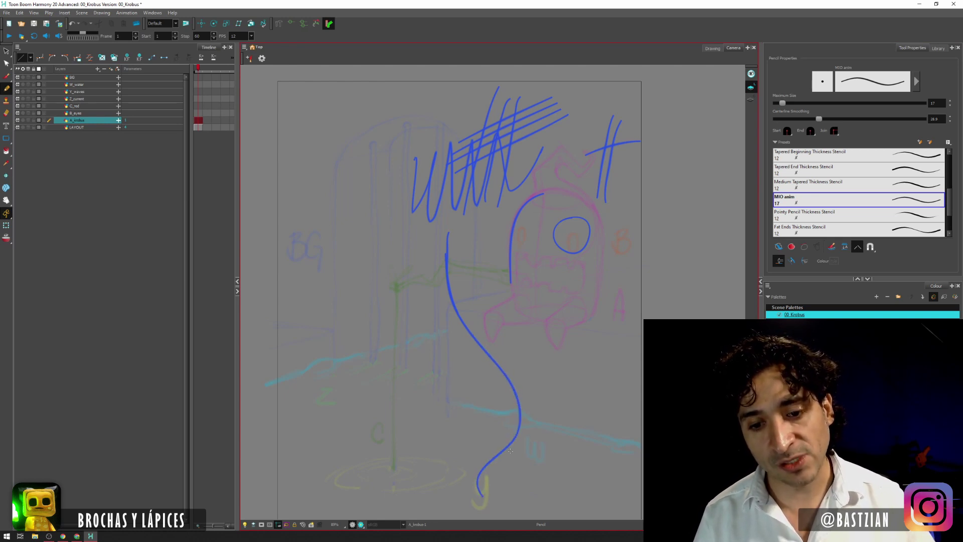
# - Select the built curving line, try moving it toward Krobus as a single stroke, and undo the change
pyautogui.click(503, 374)
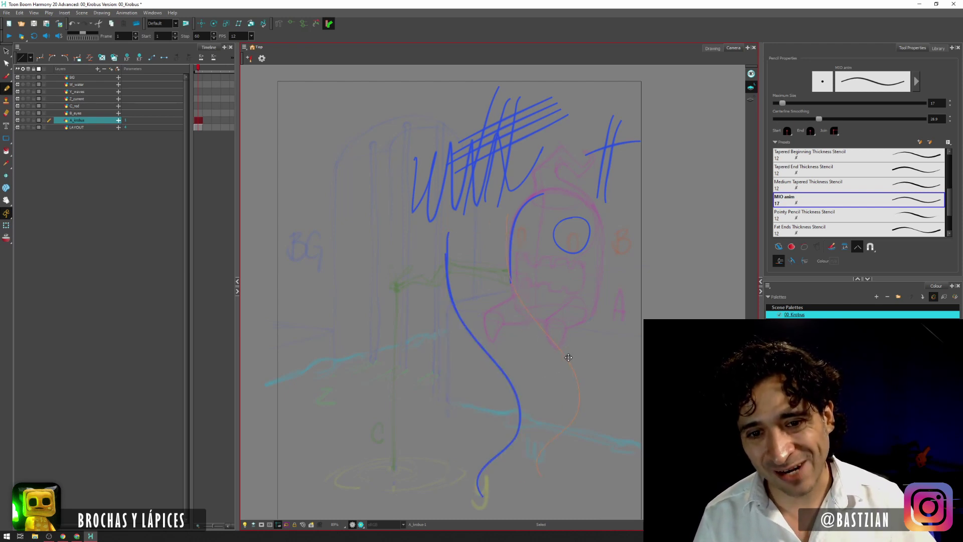
pyautogui.moveTo(505, 376); pyautogui.dragTo(574, 354)
pyautogui.hotkey('alt', 'x')
pyautogui.hotkey('ctrl', 'z')
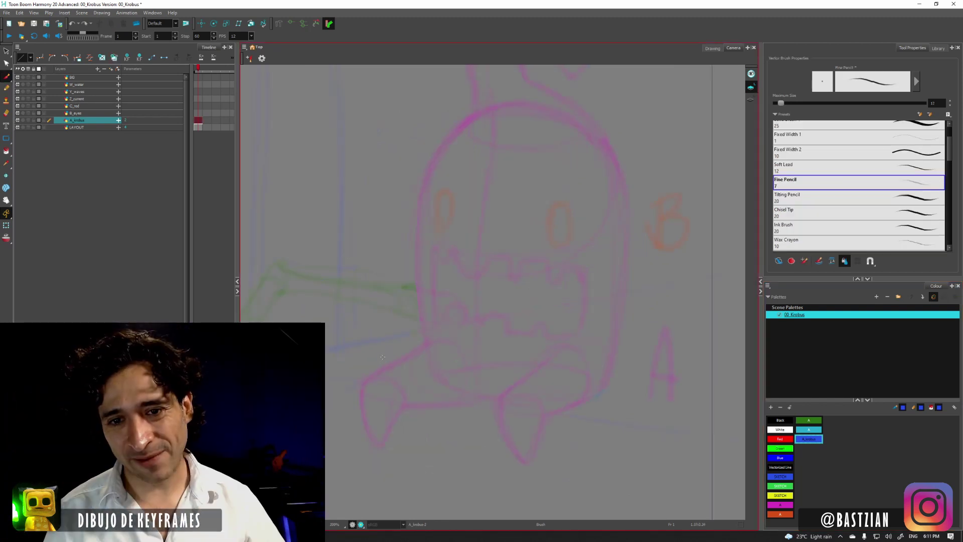
# - Close the open side of Krobus's body outline with a Fine Pencil stroke on A_krobus, undoing and redrawing until it follows the sketch
pyautogui.moveTo(461, 285); pyautogui.dragTo(468, 256)
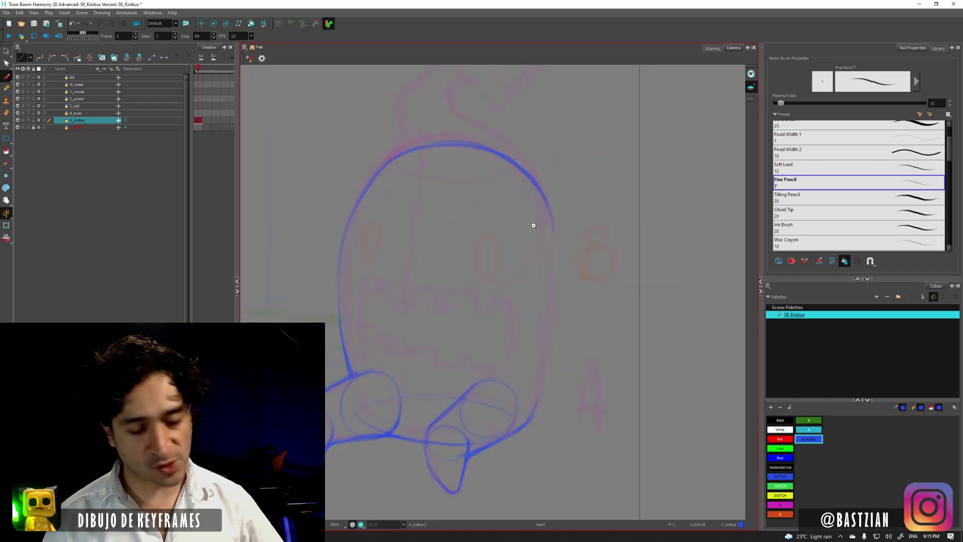
pyautogui.hotkey('ctrl', 'alt')
pyautogui.moveTo(533, 227)
pyautogui.mouseDown()
pyautogui.moveTo(476, 217)
pyautogui.moveTo(420, 313)
pyautogui.moveTo(480, 235)
pyautogui.mouseUp()
pyautogui.moveTo(533, 164)
pyautogui.mouseDown()
pyautogui.moveTo(471, 211)
pyautogui.moveTo(446, 244)
pyautogui.mouseUp()
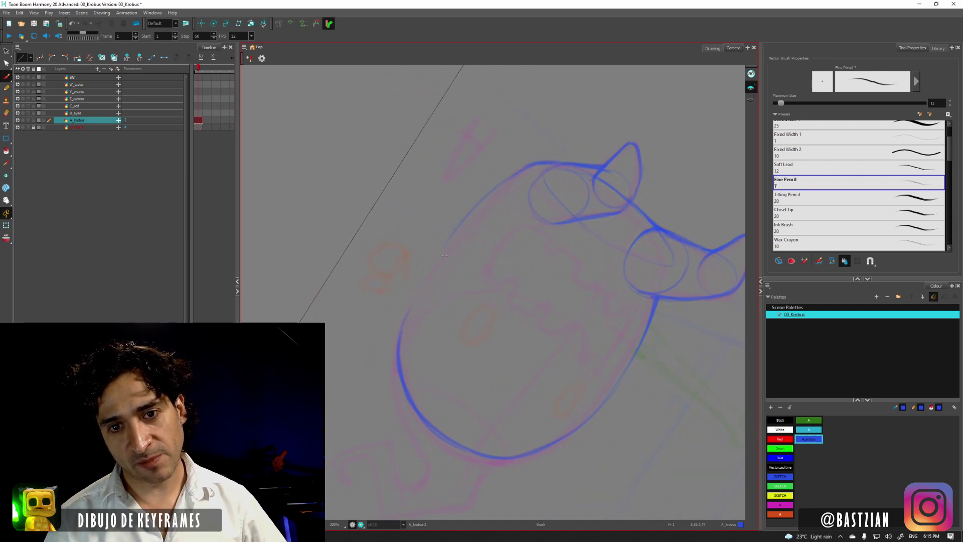
pyautogui.moveTo(517, 174); pyautogui.dragTo(423, 272)
pyautogui.hotkey('ctrl', 'z')
pyautogui.hotkey('ctrl', 'z')
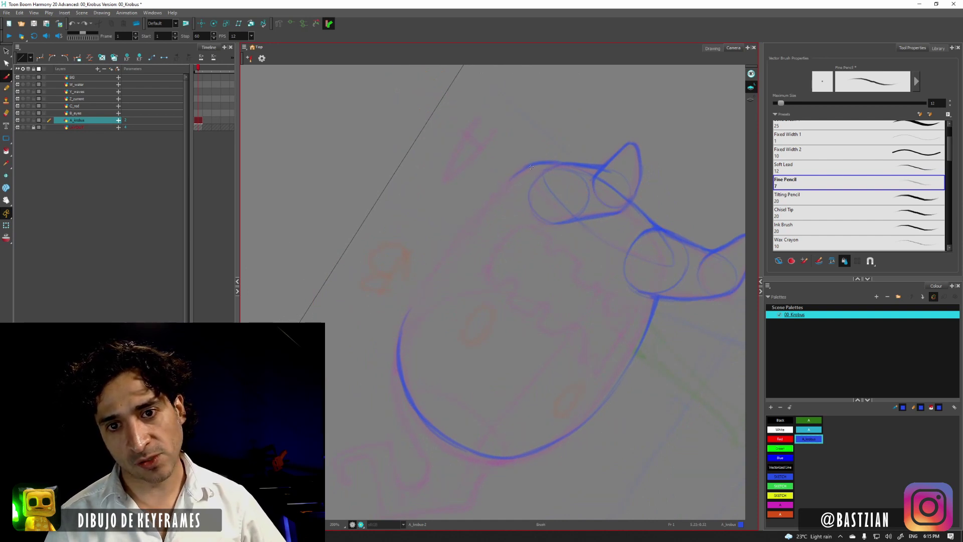
pyautogui.moveTo(517, 174); pyautogui.dragTo(410, 288)
pyautogui.hotkey('ctrl', 'z')
pyautogui.moveTo(526, 166); pyautogui.dragTo(411, 291)
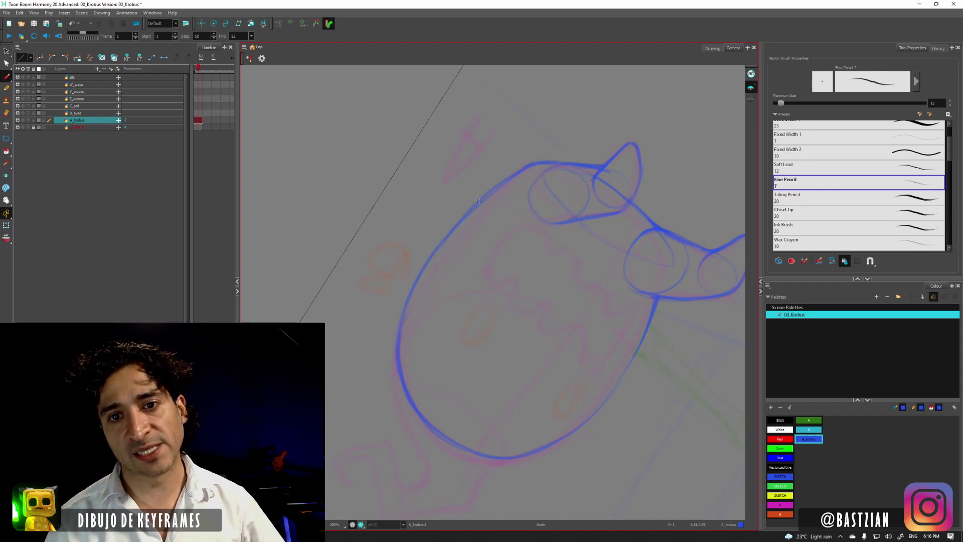
pyautogui.moveTo(544, 278); pyautogui.dragTo(496, 281)
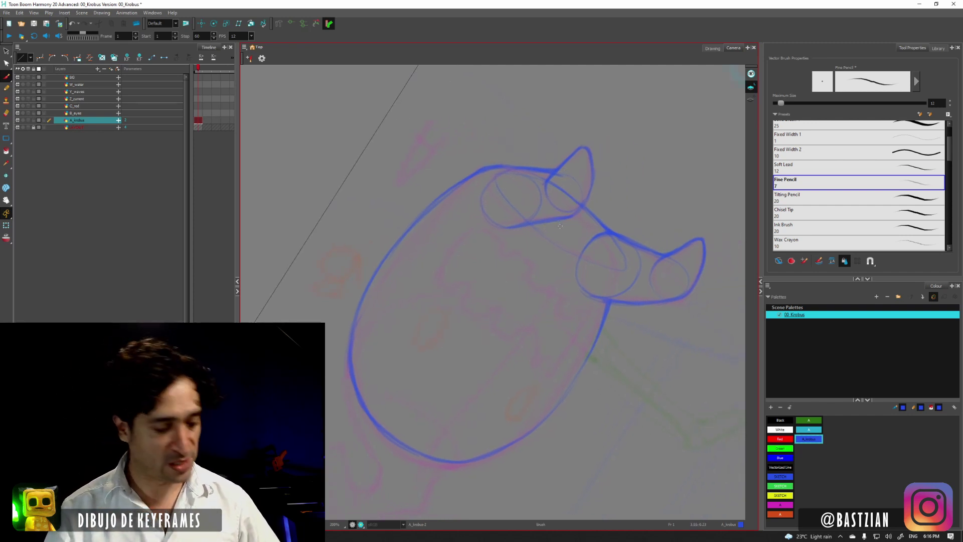
pyautogui.moveTo(564, 230); pyautogui.dragTo(470, 326)
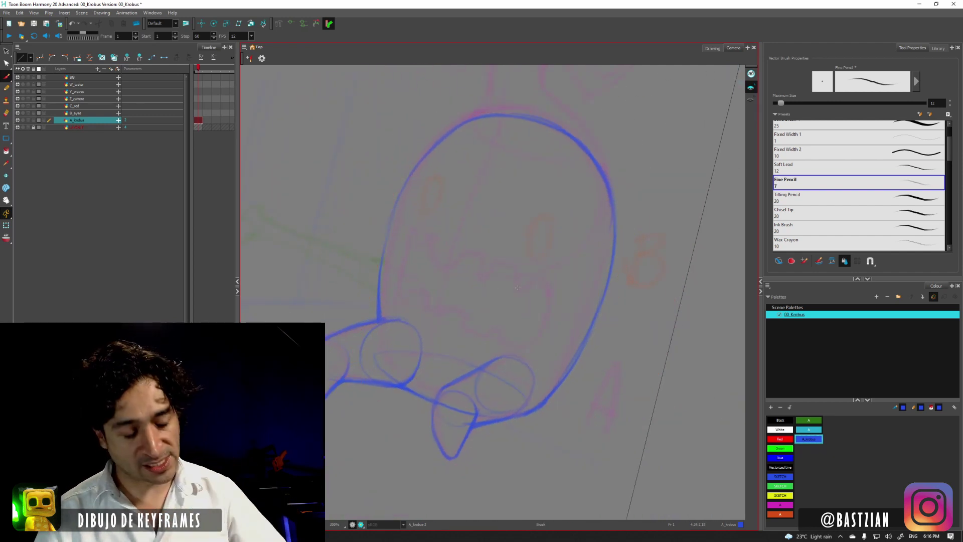
pyautogui.hotkey('shift', 'x')
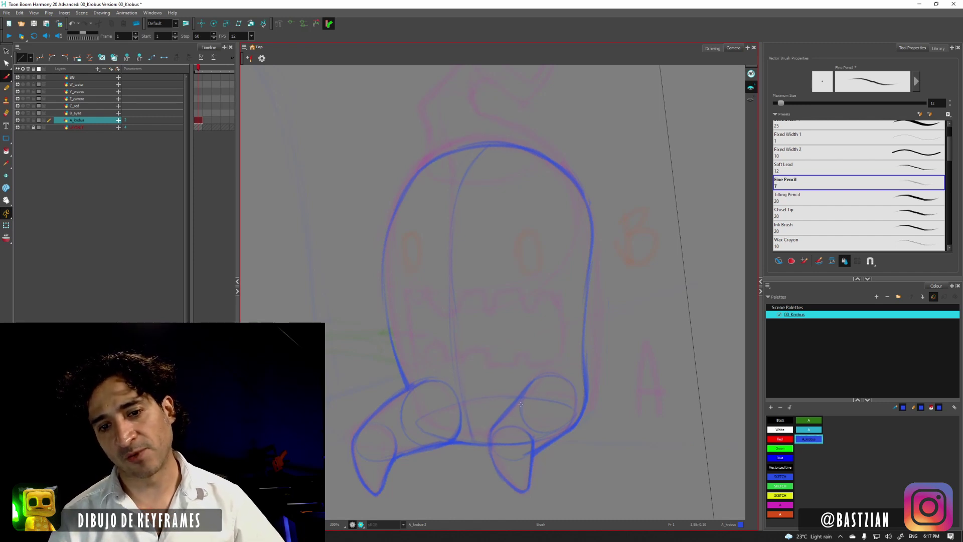
pyautogui.press('ctrl')
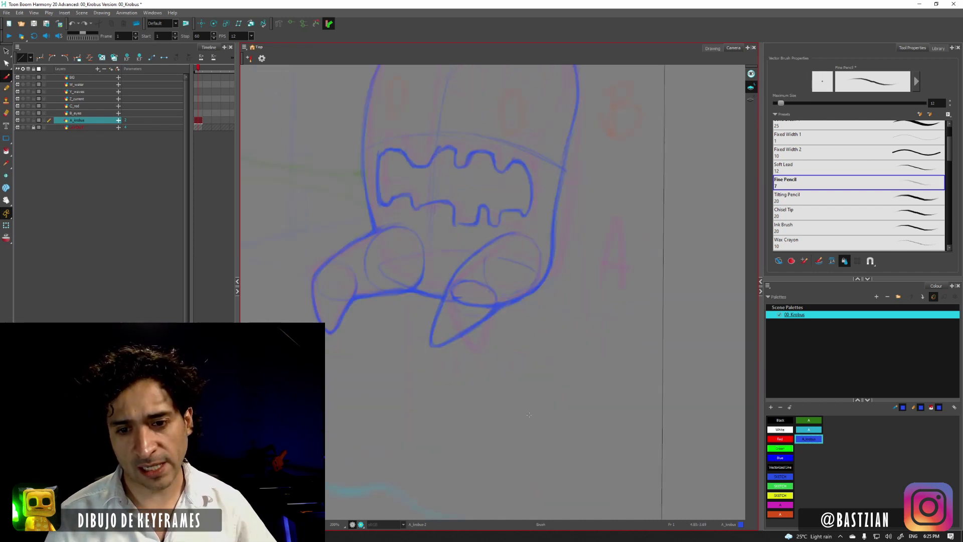
# - Write the label A-1 in blue below Krobus's feet on the A_krobus layer and circle it, redrawing the unwanted first strokes
pyautogui.moveTo(529, 414)
pyautogui.mouseDown()
pyautogui.moveTo(535, 359)
pyautogui.moveTo(544, 403)
pyautogui.moveTo(550, 392)
pyautogui.moveTo(542, 357)
pyautogui.moveTo(548, 417)
pyautogui.mouseUp()
pyautogui.press('ctrl')
pyautogui.hotkey('ctrl', 'z')
pyautogui.hotkey('ctrl', 'z')
pyautogui.hotkey('ctrl', 'z')
pyautogui.moveTo(535, 395); pyautogui.dragTo(568, 392)
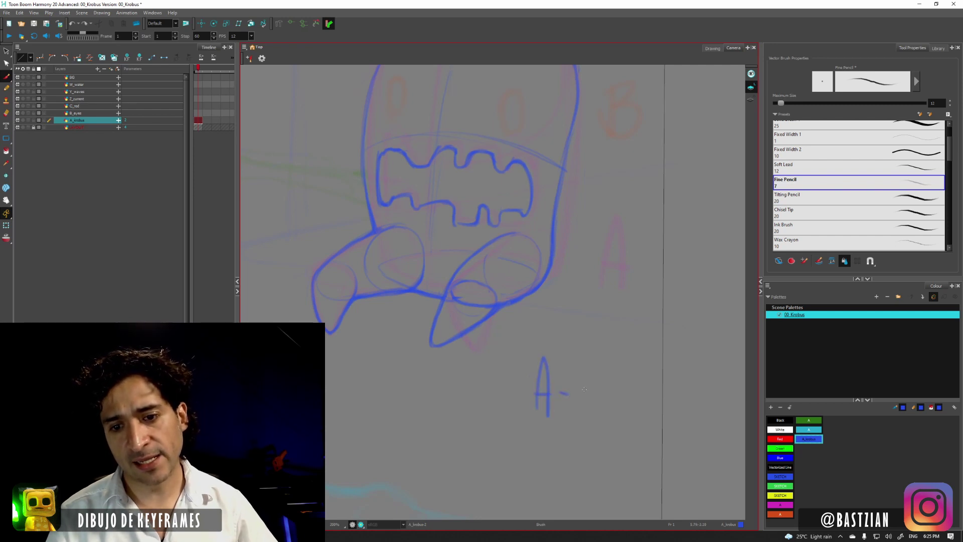
pyautogui.moveTo(581, 360); pyautogui.dragTo(583, 410)
pyautogui.moveTo(577, 340)
pyautogui.mouseDown()
pyautogui.moveTo(562, 423)
pyautogui.moveTo(503, 365)
pyautogui.mouseUp()
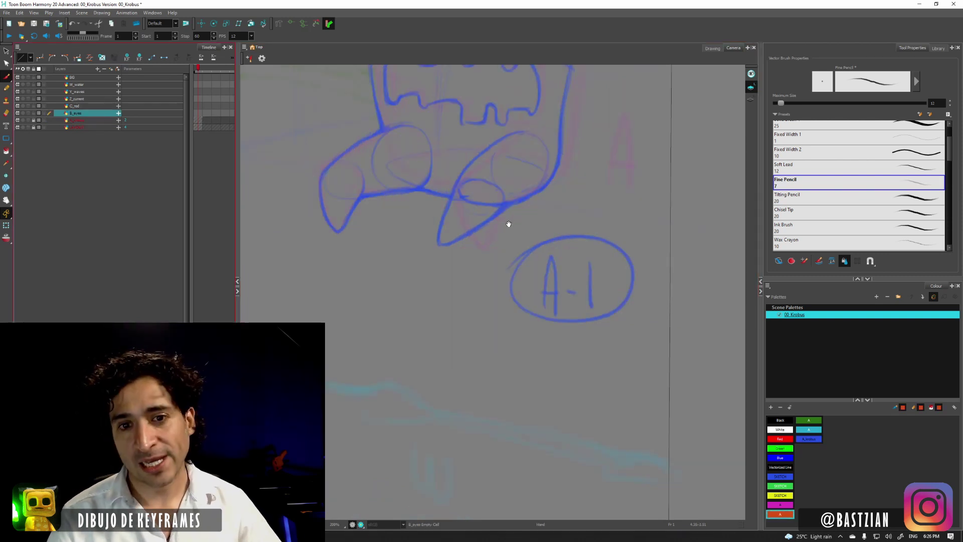
# - Write the label B-1 in orange below the circled A-1 on the B_eyes layer and circle it
pyautogui.moveTo(506, 224); pyautogui.dragTo(539, 286)
pyautogui.moveTo(566, 422)
pyautogui.mouseDown()
pyautogui.moveTo(565, 450)
pyautogui.moveTo(556, 445)
pyautogui.mouseUp()
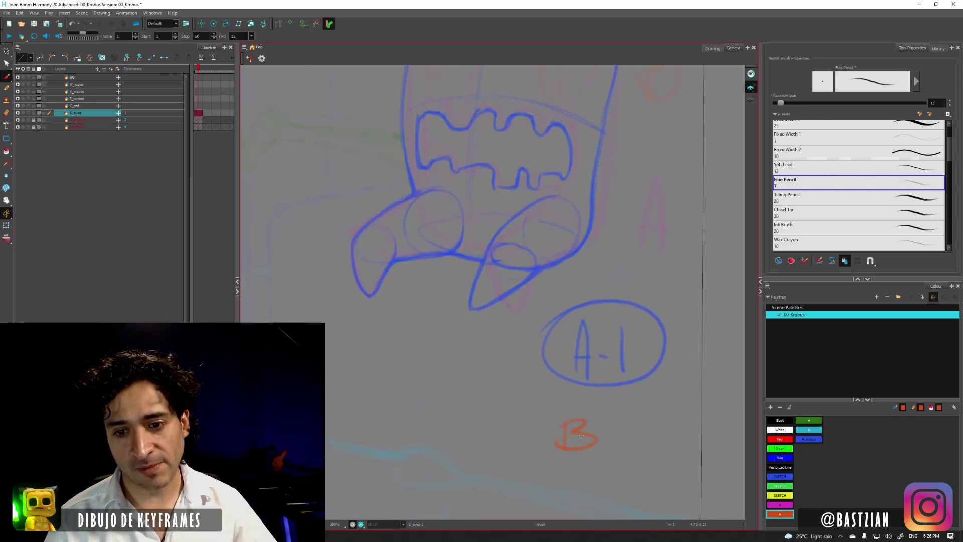
pyautogui.moveTo(613, 423); pyautogui.dragTo(613, 449)
pyautogui.moveTo(580, 404)
pyautogui.mouseDown()
pyautogui.moveTo(600, 466)
pyautogui.moveTo(611, 405)
pyautogui.mouseUp()
pyautogui.moveTo(604, 162); pyautogui.dragTo(604, 322)
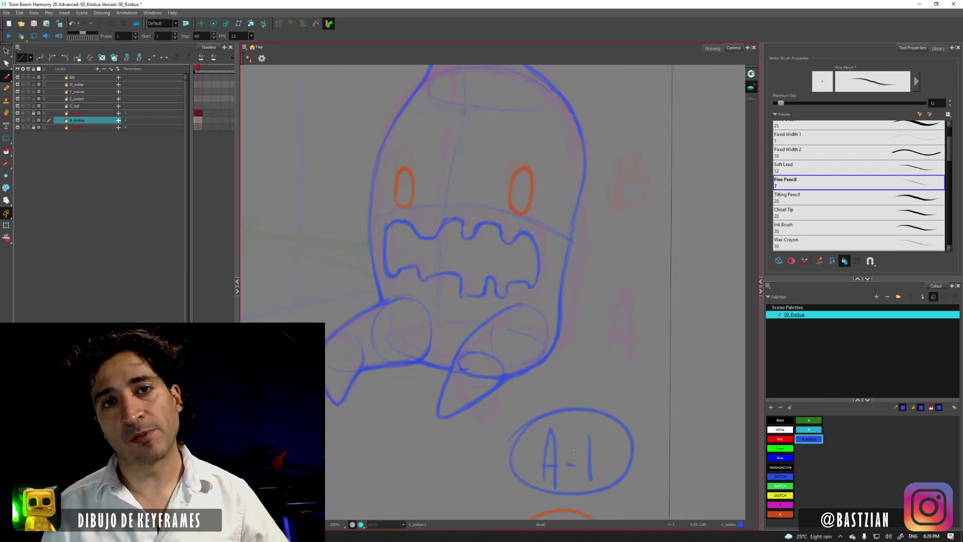
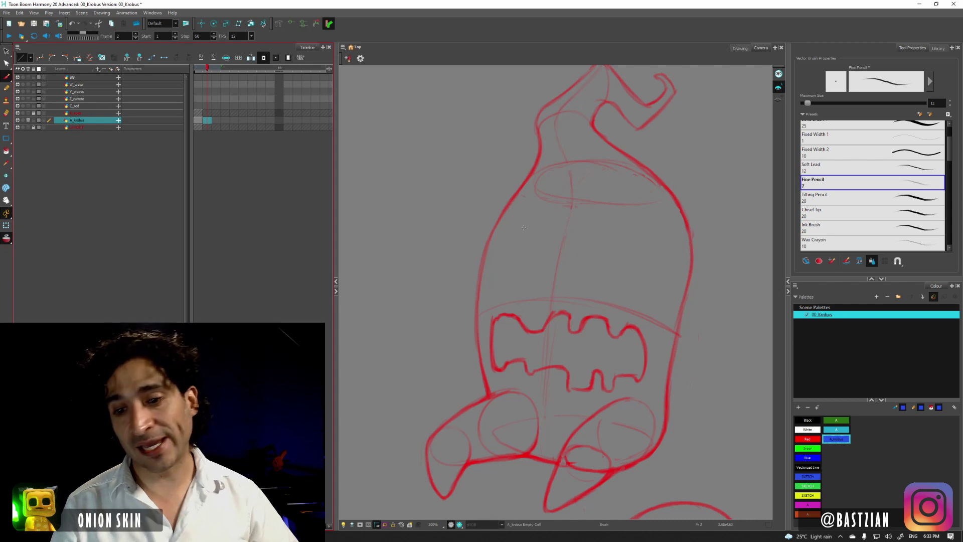
# - Draw a test brush stroke over Krobus's onion-skinned body on frame 2 of A_krobus and undo it
pyautogui.moveTo(645, 368)
pyautogui.mouseDown()
pyautogui.moveTo(609, 302)
pyautogui.moveTo(630, 365)
pyautogui.moveTo(663, 286)
pyautogui.mouseUp()
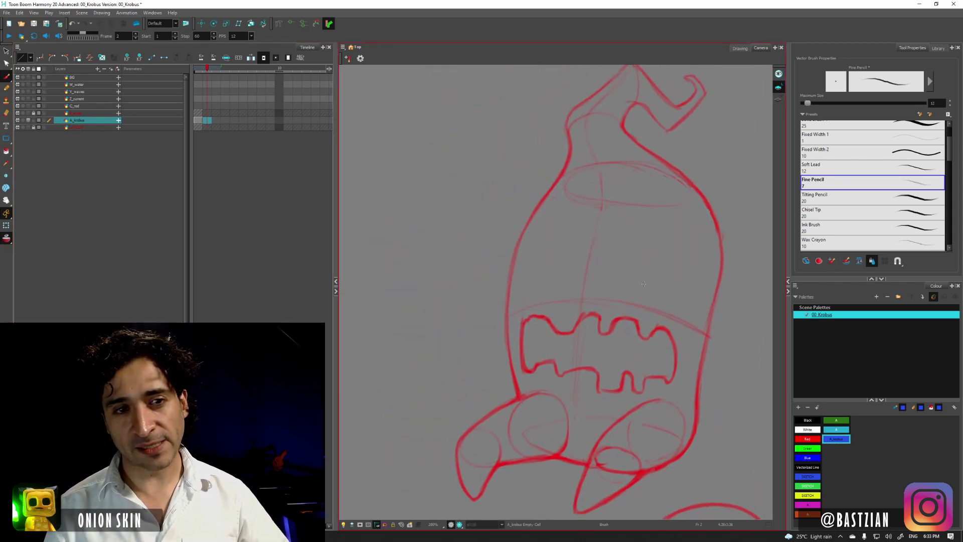
pyautogui.moveTo(548, 231); pyautogui.dragTo(609, 228)
pyautogui.hotkey('ctrl', 'z')
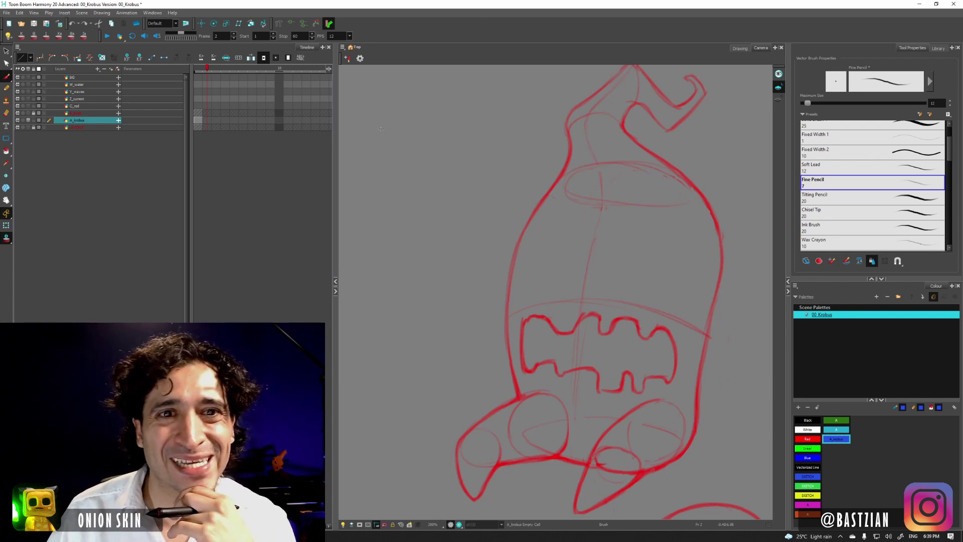
# - Switch to the browser to consult the Harmony 20 documentation on the Onion Skin view, and minimise it again
pyautogui.hotkey('alt', 'Tab')
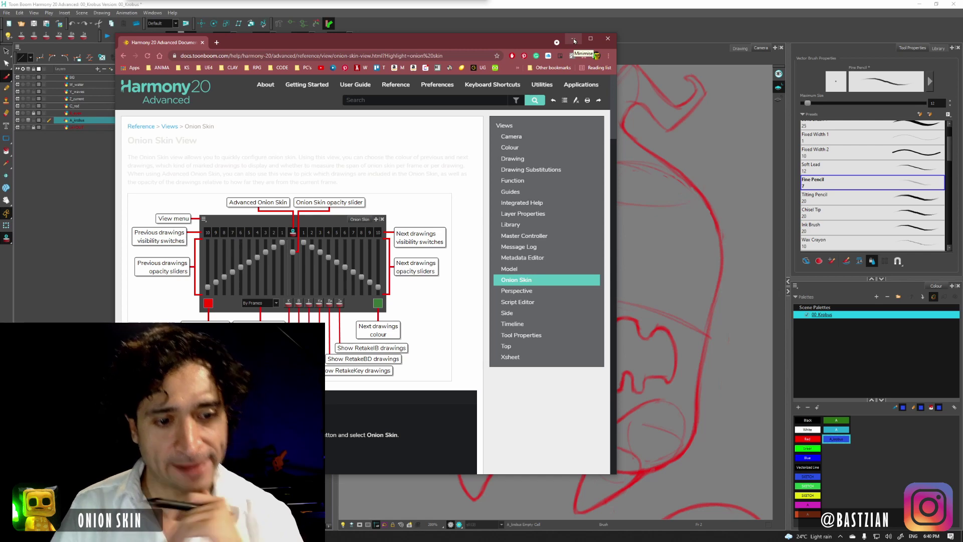
pyautogui.click(575, 41)
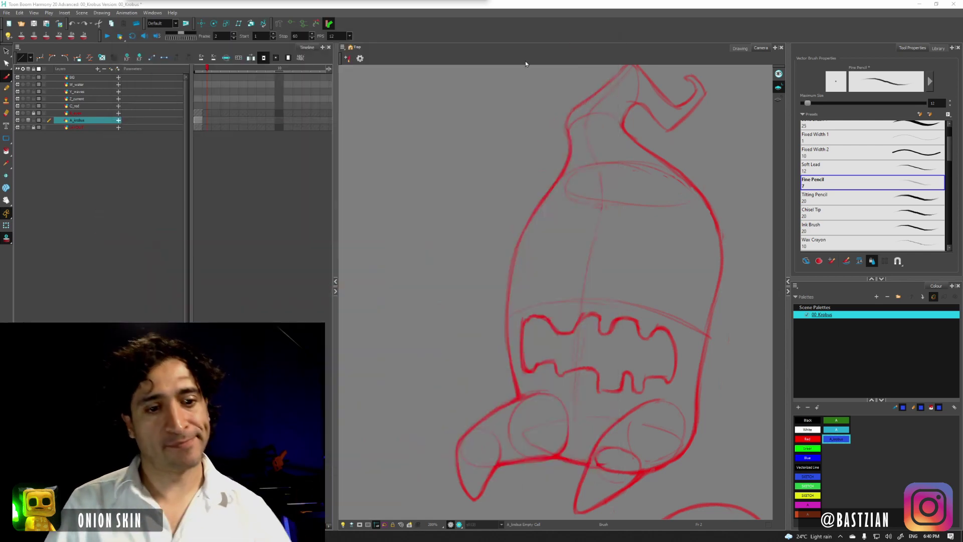
# - Open the Onion Skin window, place it below the layer list, and lower the opacity of the previous and next drawings
pyautogui.click(152, 13)
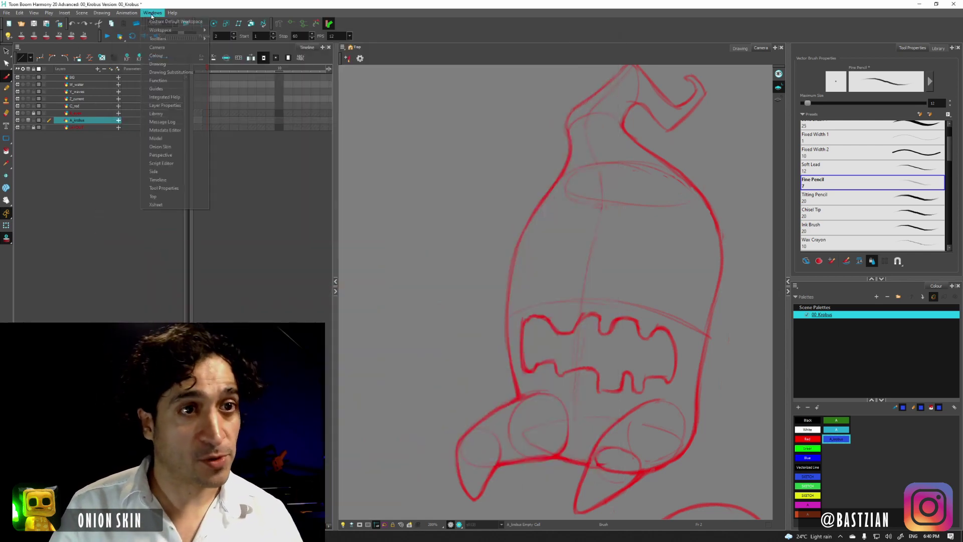
pyautogui.click(160, 146)
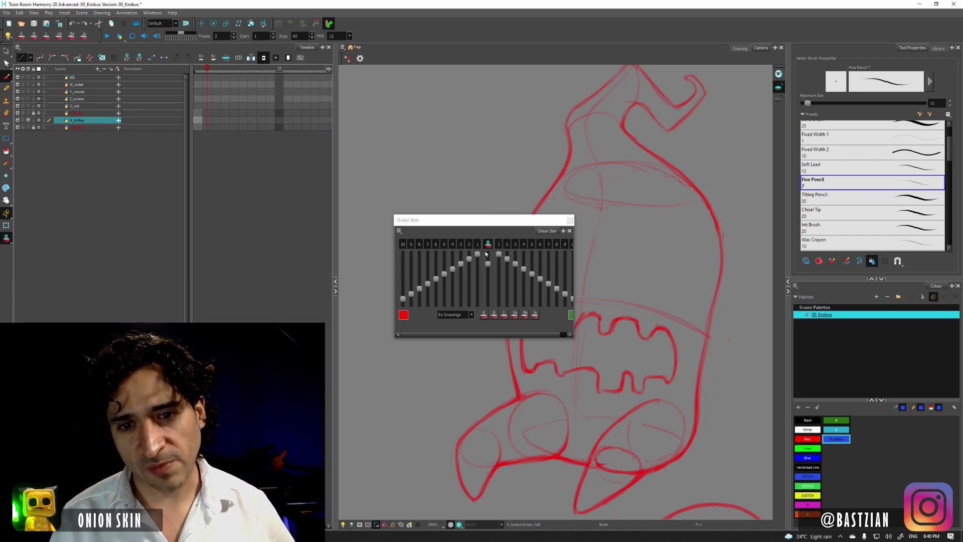
pyautogui.moveTo(477, 254); pyautogui.dragTo(441, 294)
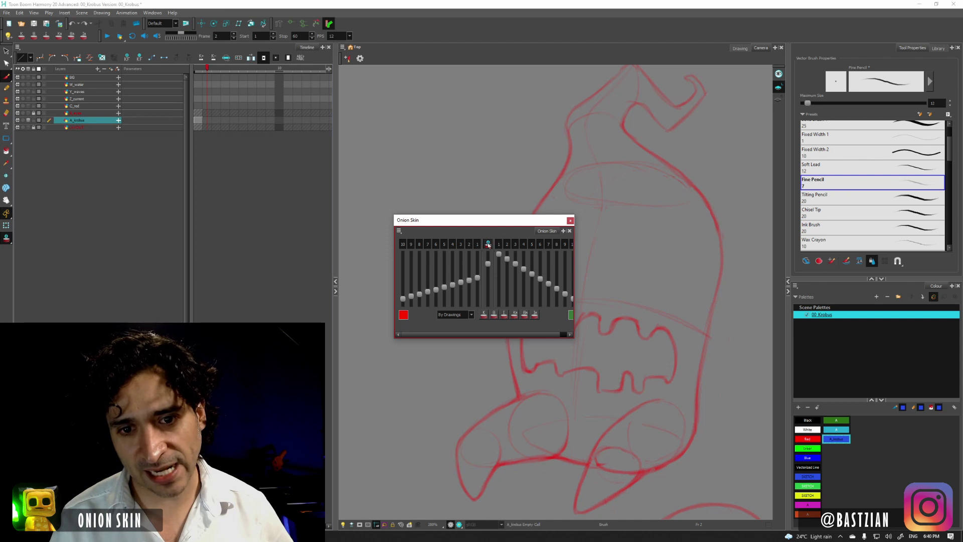
pyautogui.moveTo(491, 222); pyautogui.dragTo(450, 179)
pyautogui.moveTo(458, 213)
pyautogui.mouseDown()
pyautogui.moveTo(461, 231)
pyautogui.moveTo(475, 236)
pyautogui.moveTo(438, 254)
pyautogui.mouseUp()
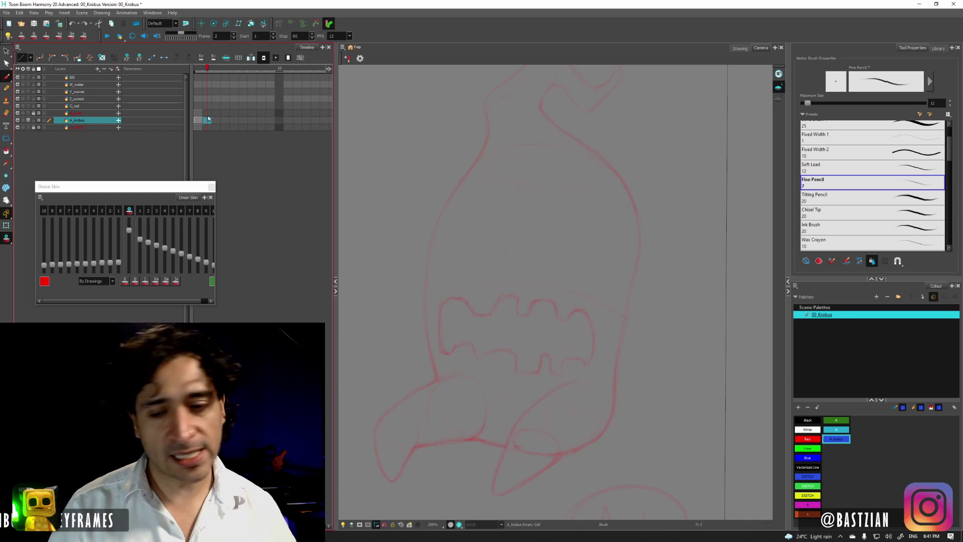
# - Write the label "A-" in blue over the onion-skinned A-1 on frame 2 of A_krobus and circle it
pyautogui.click(207, 120)
pyautogui.scroll(-5, 592, 273)
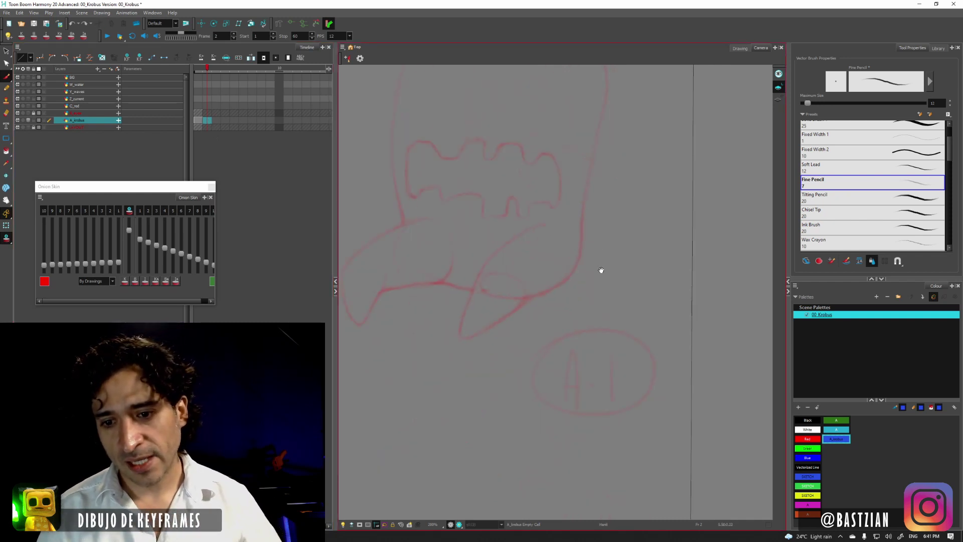
pyautogui.moveTo(634, 264)
pyautogui.mouseDown()
pyautogui.moveTo(541, 288)
pyautogui.moveTo(548, 323)
pyautogui.moveTo(548, 302)
pyautogui.mouseUp()
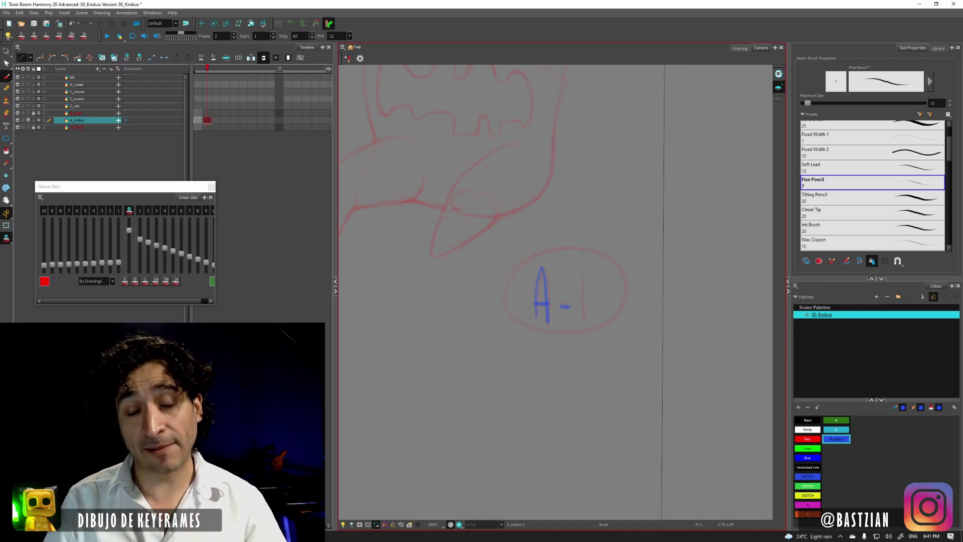
pyautogui.moveTo(583, 252)
pyautogui.mouseDown()
pyautogui.moveTo(627, 289)
pyautogui.moveTo(539, 253)
pyautogui.mouseUp()
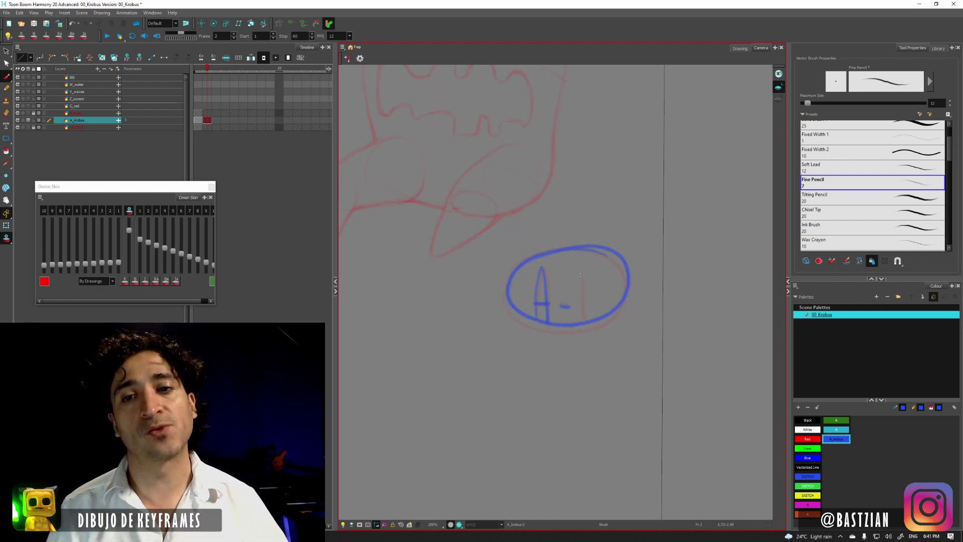
# - Draw Krobus's squashed body outline, nearly closed jagged mouth and round leg guides in blue over the onion skin on frame 2
pyautogui.moveTo(531, 211); pyautogui.dragTo(602, 314)
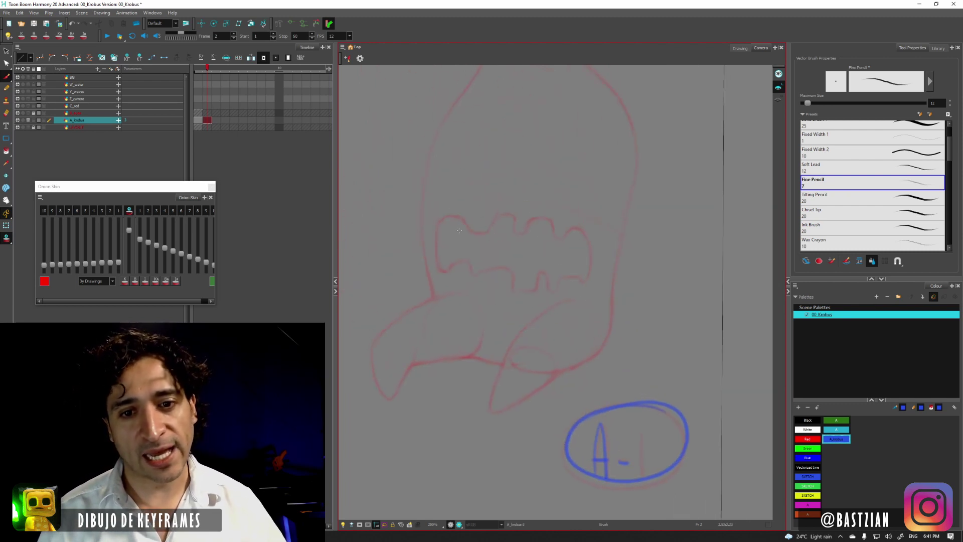
pyautogui.moveTo(459, 232)
pyautogui.mouseDown()
pyautogui.moveTo(475, 266)
pyautogui.moveTo(497, 274)
pyautogui.mouseUp()
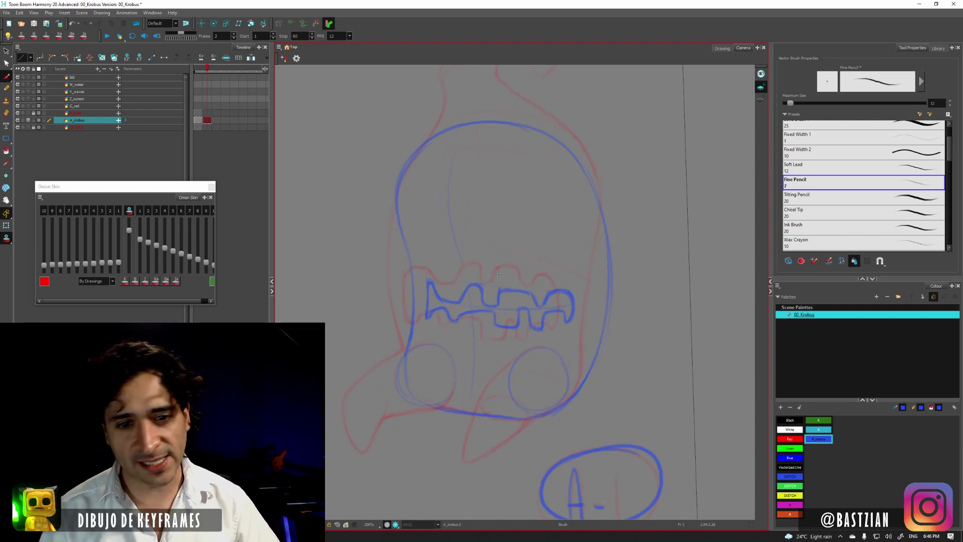
pyautogui.moveTo(481, 312); pyautogui.dragTo(544, 259)
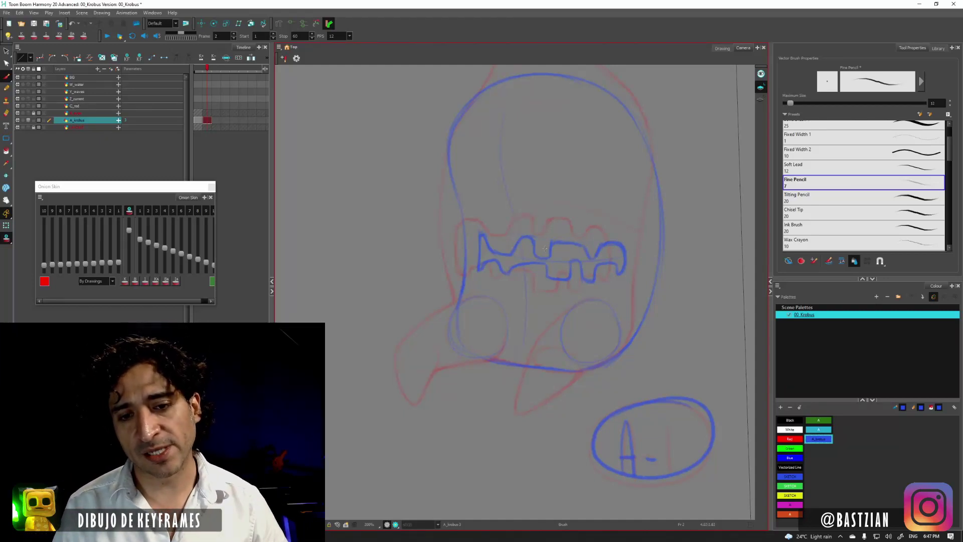
pyautogui.moveTo(577, 232)
pyautogui.mouseDown()
pyautogui.moveTo(630, 208)
pyautogui.moveTo(583, 241)
pyautogui.mouseUp()
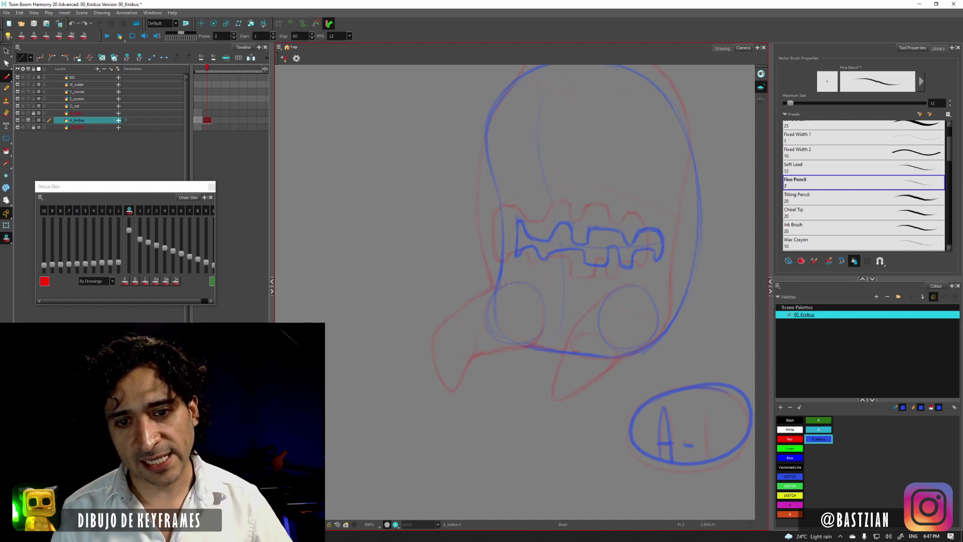
# - Try a rounded outline with a blunt, drooping foot for Krobus's leg beside the onion-skinned leg, and undo it
pyautogui.hotkey('ctrl', 'z')
pyautogui.moveTo(493, 291)
pyautogui.mouseDown()
pyautogui.moveTo(449, 371)
pyautogui.moveTo(490, 395)
pyautogui.moveTo(493, 356)
pyautogui.moveTo(543, 320)
pyautogui.moveTo(497, 329)
pyautogui.mouseUp()
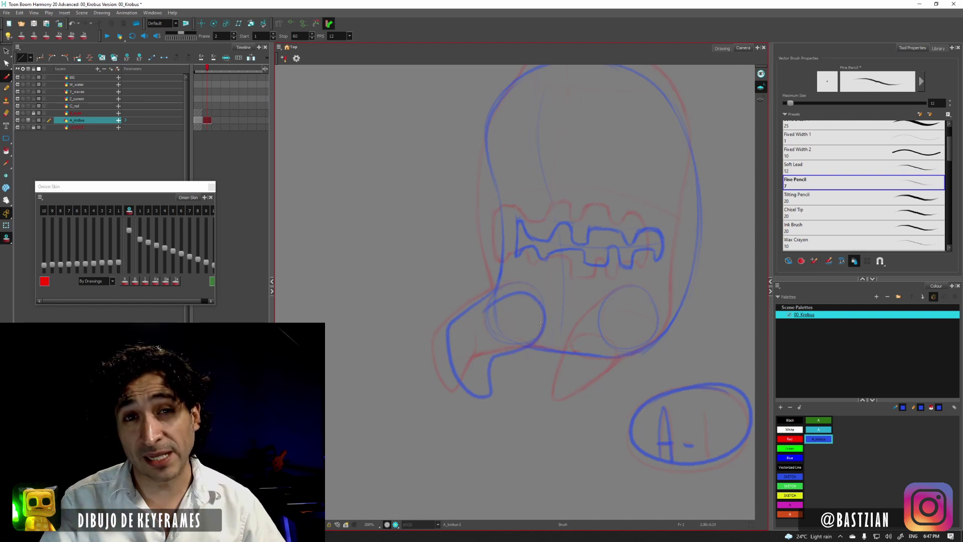
pyautogui.hotkey('alt', 's')
pyautogui.hotkey('ctrl', 'z')
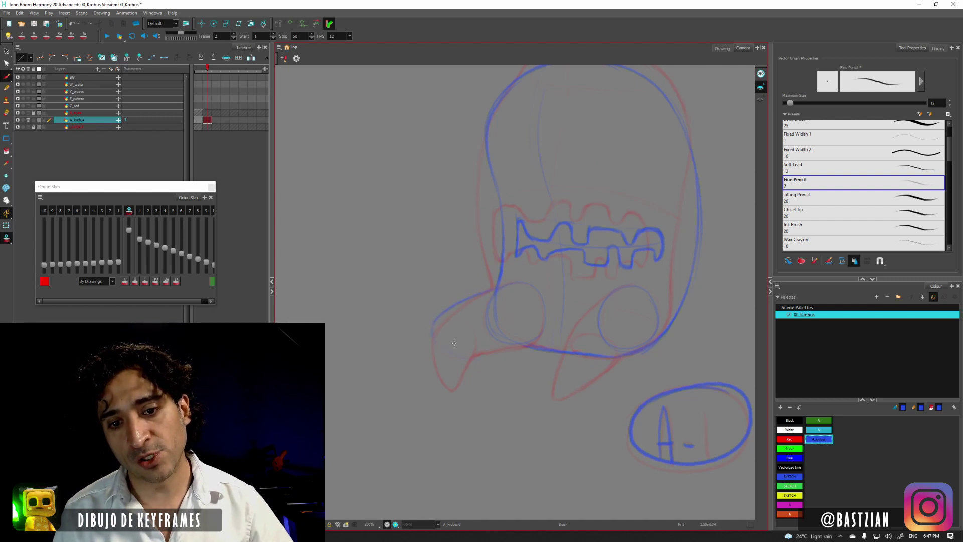
# - Draw both of Krobus's legs with pointed feet and the pointed top of the head in blue over the onion skin
pyautogui.moveTo(478, 348); pyautogui.dragTo(530, 348)
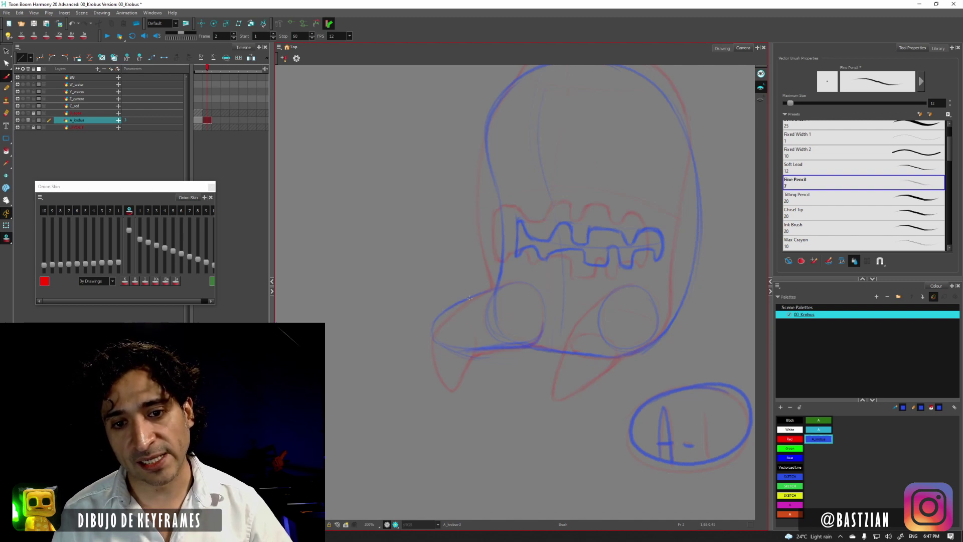
pyautogui.moveTo(460, 301); pyautogui.dragTo(496, 286)
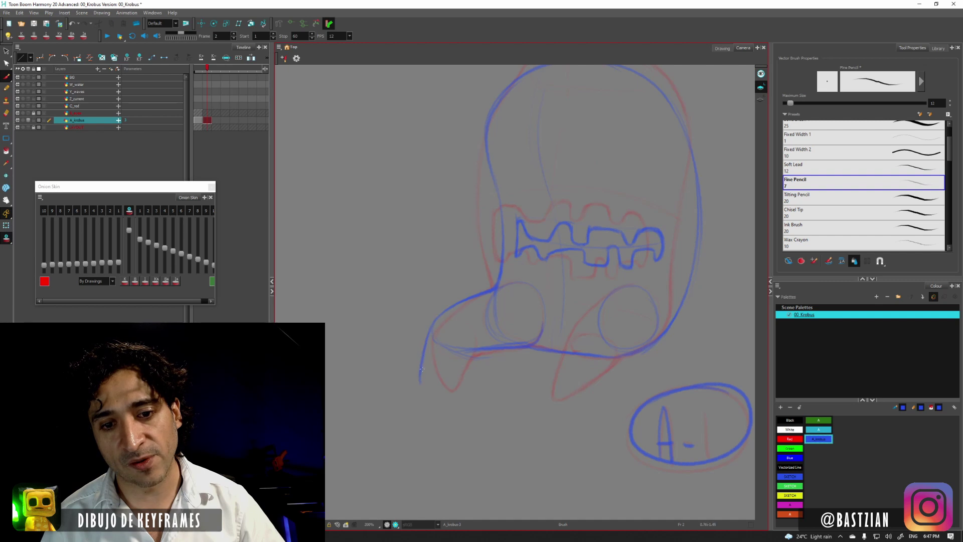
pyautogui.moveTo(420, 377)
pyautogui.mouseDown()
pyautogui.moveTo(429, 385)
pyautogui.moveTo(465, 362)
pyautogui.mouseUp()
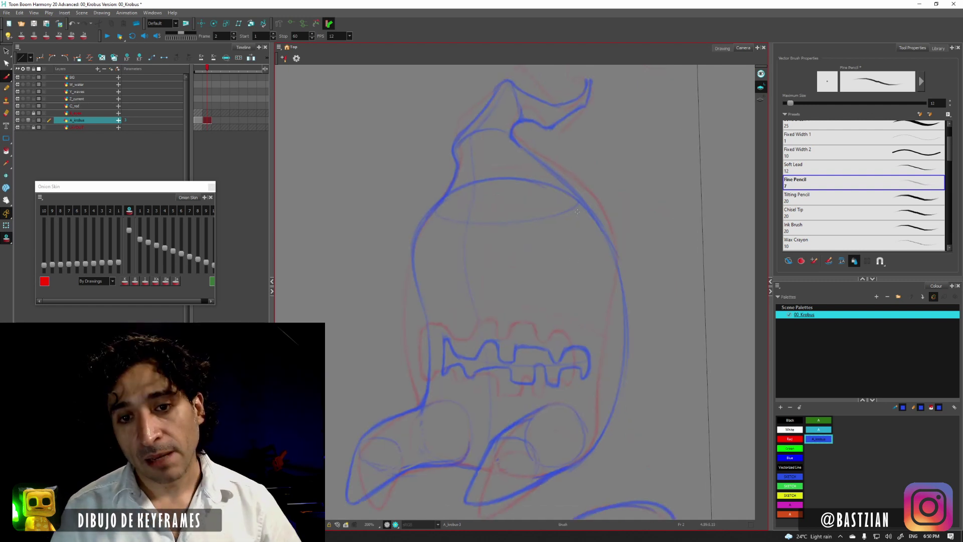
# - Flip back and forth between frames 1 and 2 to compare the two Krobus poses with the onion skin on
pyautogui.moveTo(584, 226); pyautogui.dragTo(565, 230)
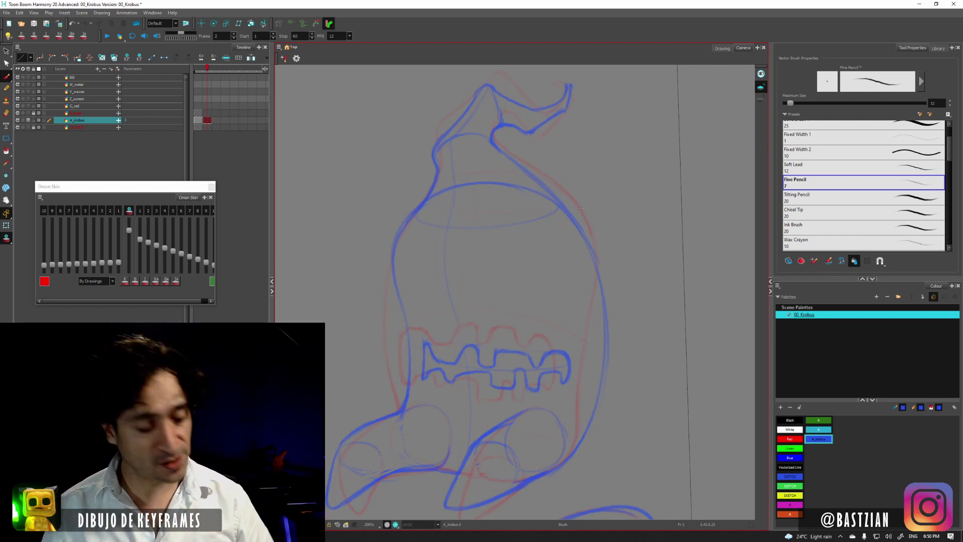
pyautogui.moveTo(617, 222); pyautogui.dragTo(604, 260)
pyautogui.press('space')
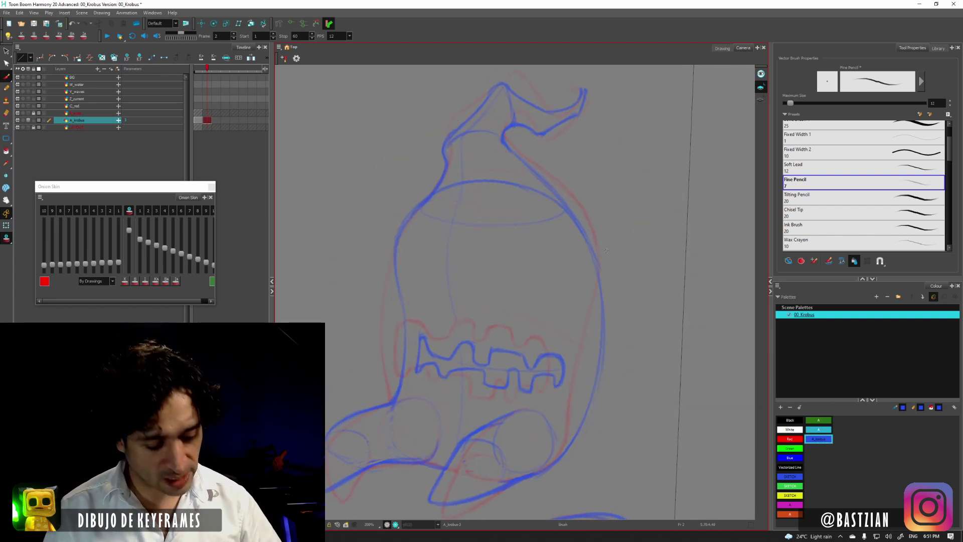
pyautogui.press('.')
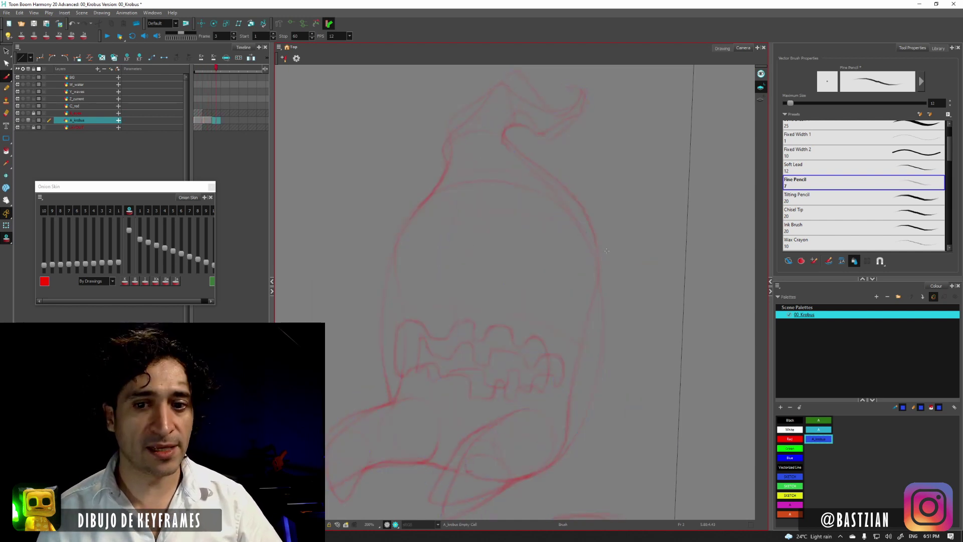
pyautogui.press(',')
pyautogui.press(',')
pyautogui.press('.')
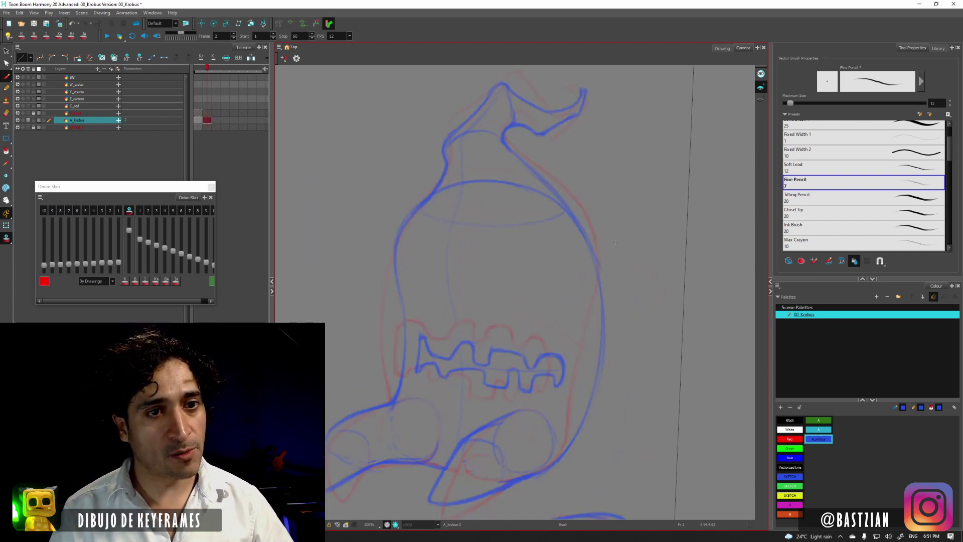
pyautogui.press(',')
pyautogui.press('.')
pyautogui.press(',')
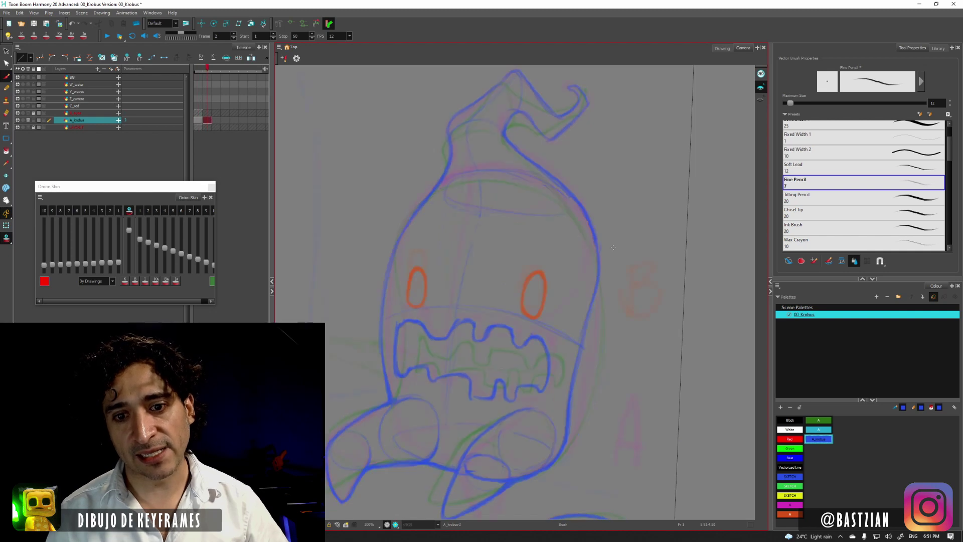
pyautogui.press('.')
pyautogui.press(',')
pyautogui.press('.')
pyautogui.press(',')
pyautogui.press('.')
pyautogui.press(',')
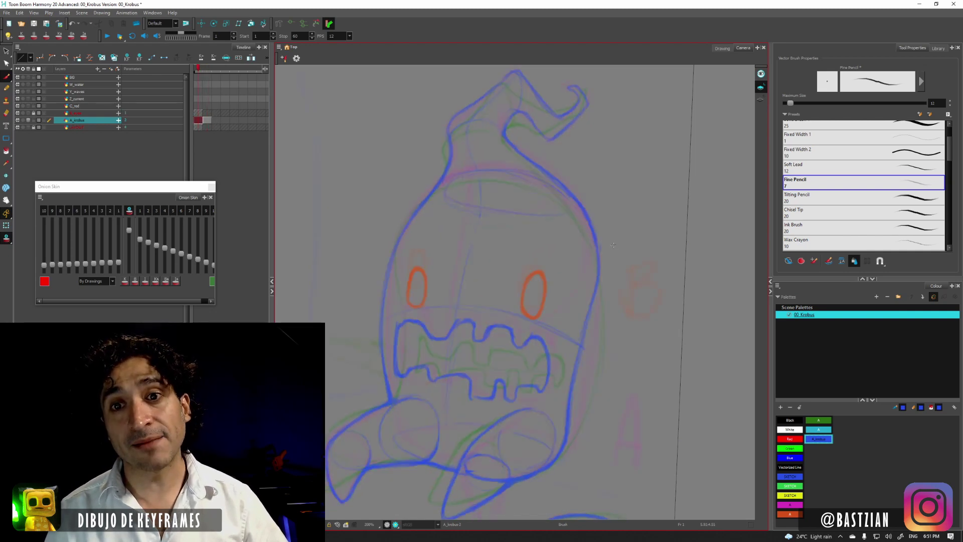
pyautogui.press('.')
pyautogui.press(',')
pyautogui.press('.')
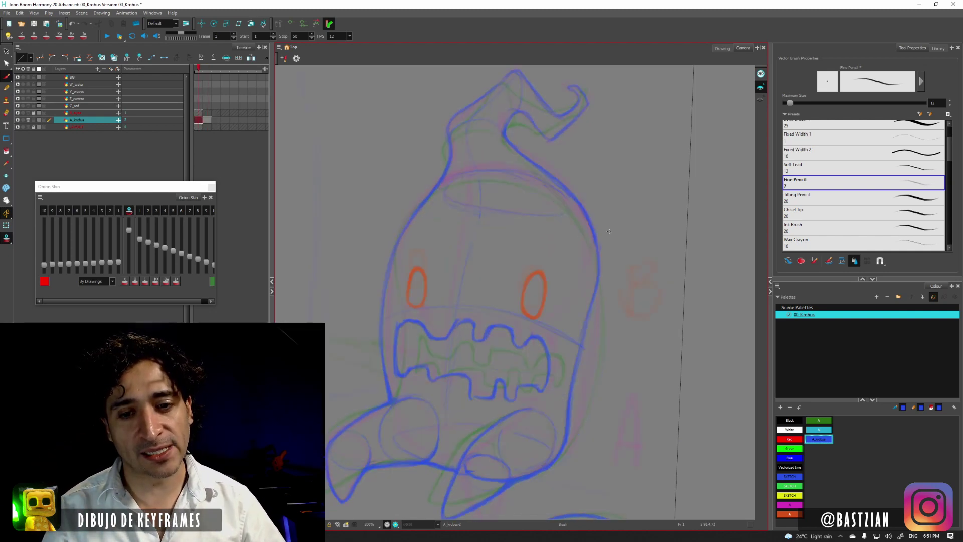
# - Turn off the onion skin and flip between frames 1 and 2 to check the movement between the Krobus poses
pyautogui.click(6, 237)
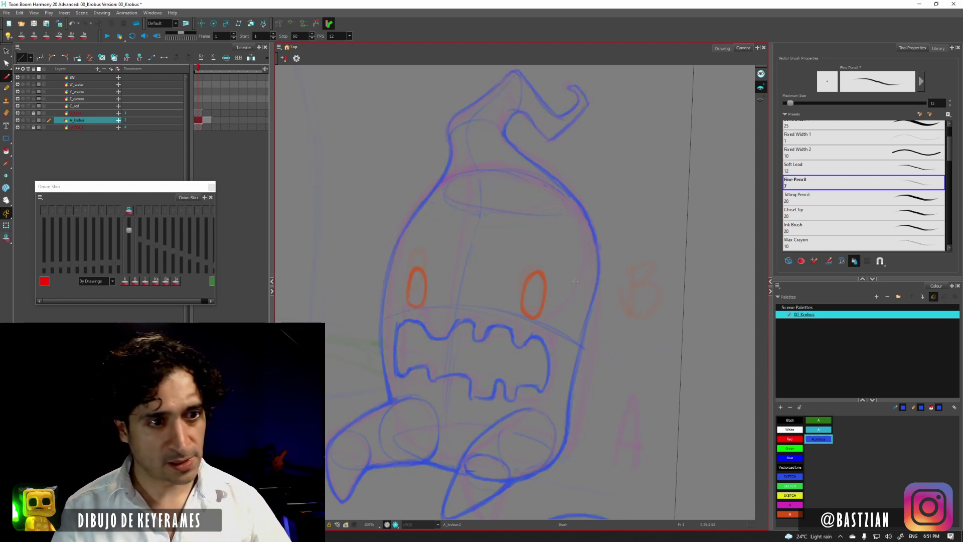
pyautogui.press('.')
pyautogui.press(',')
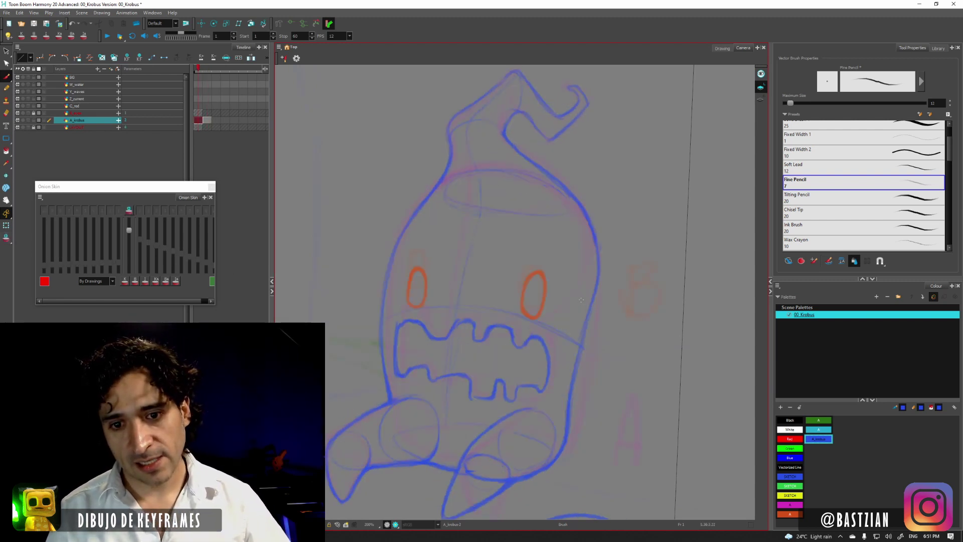
pyautogui.press('.')
pyautogui.press(',')
pyautogui.press('.')
pyautogui.press(',')
pyautogui.press('.')
pyautogui.press(',')
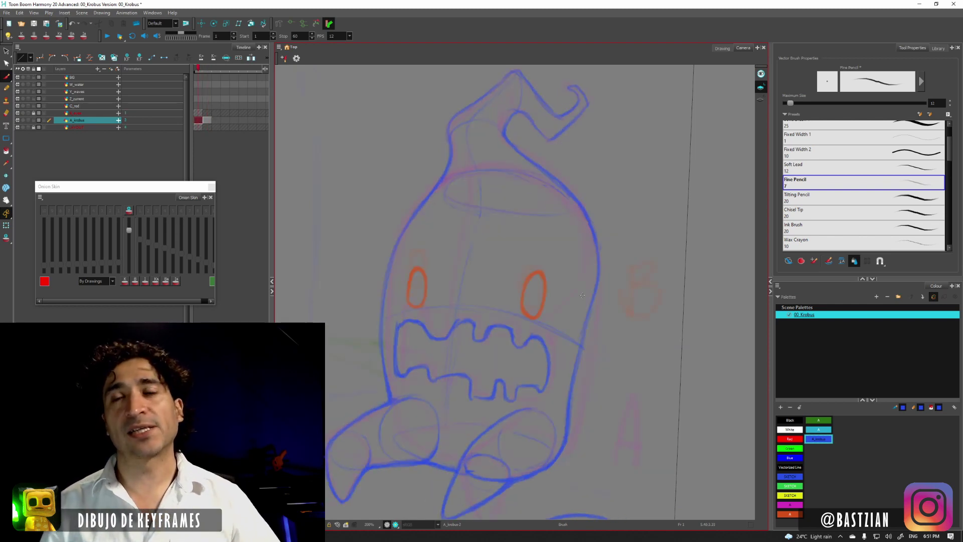
pyautogui.press('.')
pyautogui.press(',')
pyautogui.press('.')
pyautogui.moveTo(493, 187); pyautogui.dragTo(564, 187)
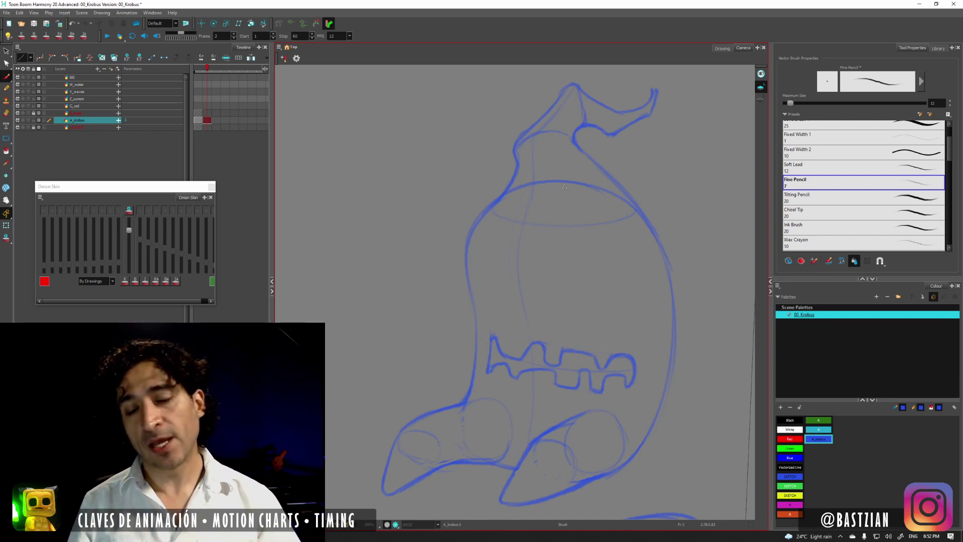
pyautogui.moveTo(564, 183)
pyautogui.mouseDown()
pyautogui.moveTo(602, 276)
pyautogui.moveTo(574, 251)
pyautogui.moveTo(606, 325)
pyautogui.moveTo(550, 231)
pyautogui.mouseUp()
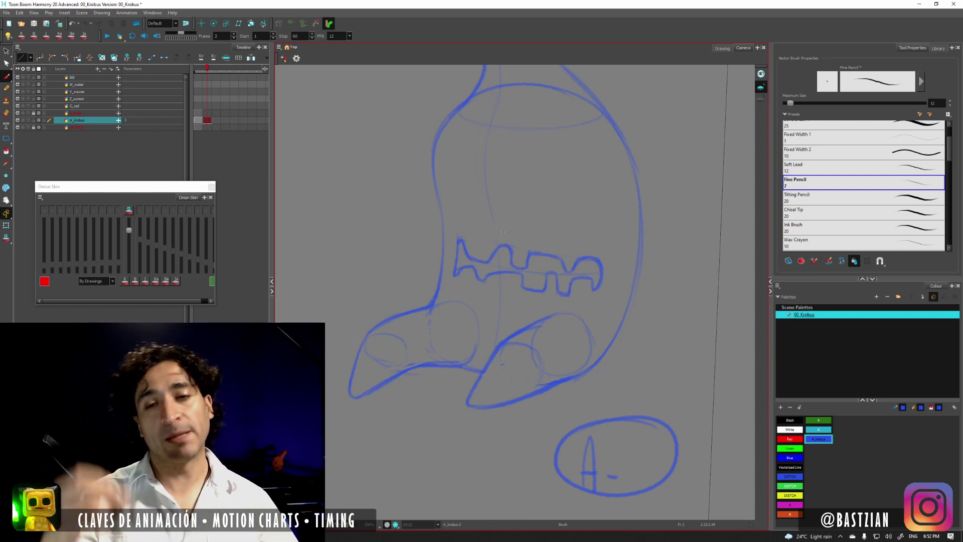
pyautogui.moveTo(568, 262)
pyautogui.mouseDown()
pyautogui.moveTo(600, 281)
pyautogui.moveTo(636, 273)
pyautogui.mouseUp()
pyautogui.moveTo(588, 376); pyautogui.dragTo(593, 330)
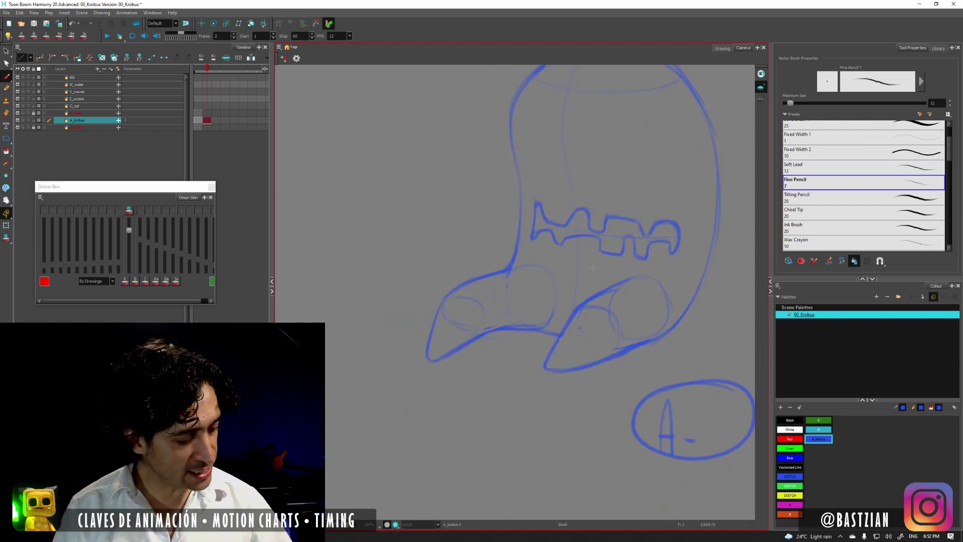
pyautogui.hotkey('alt', 'space')
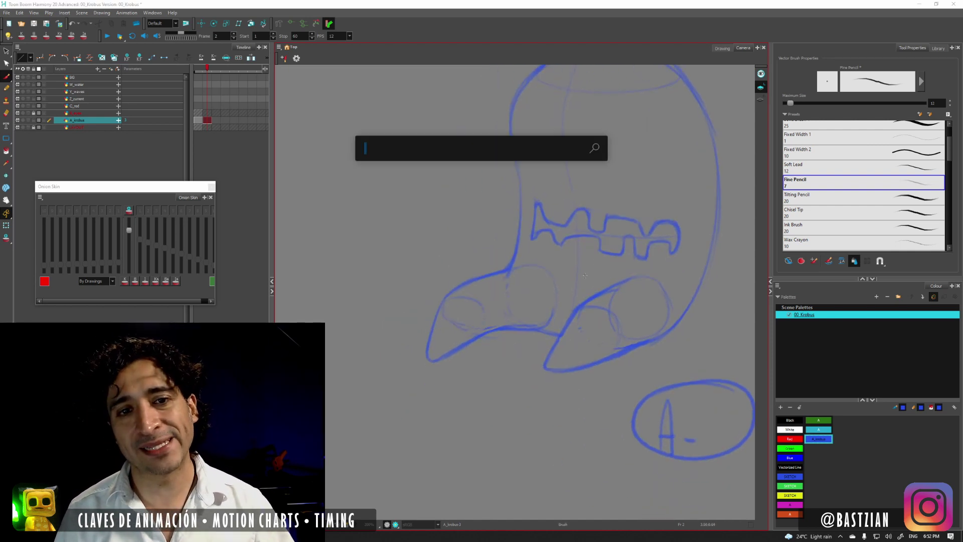
pyautogui.press('Escape')
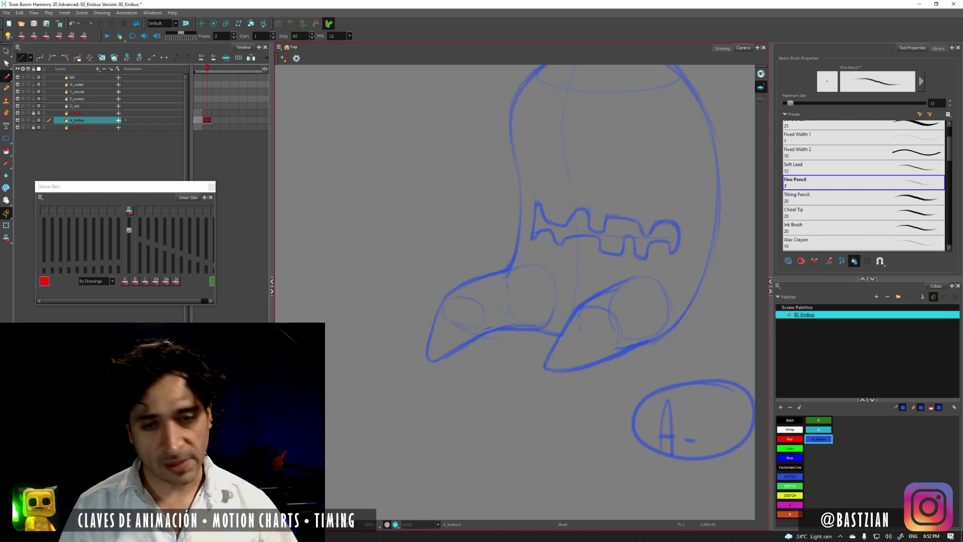
pyautogui.hotkey('ctrl', 'alt')
pyautogui.hotkey('alt', 'space')
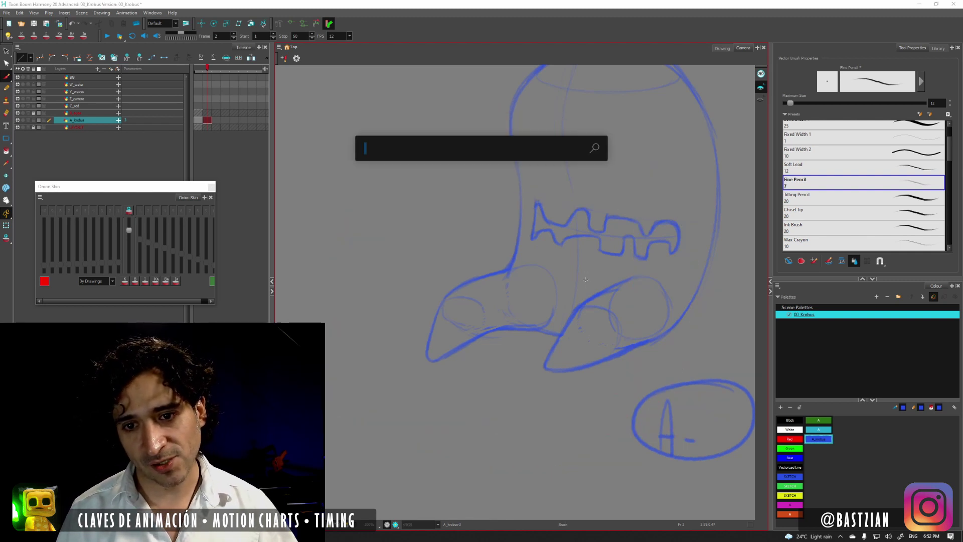
pyautogui.press('Escape')
pyautogui.hotkey('alt', 'space')
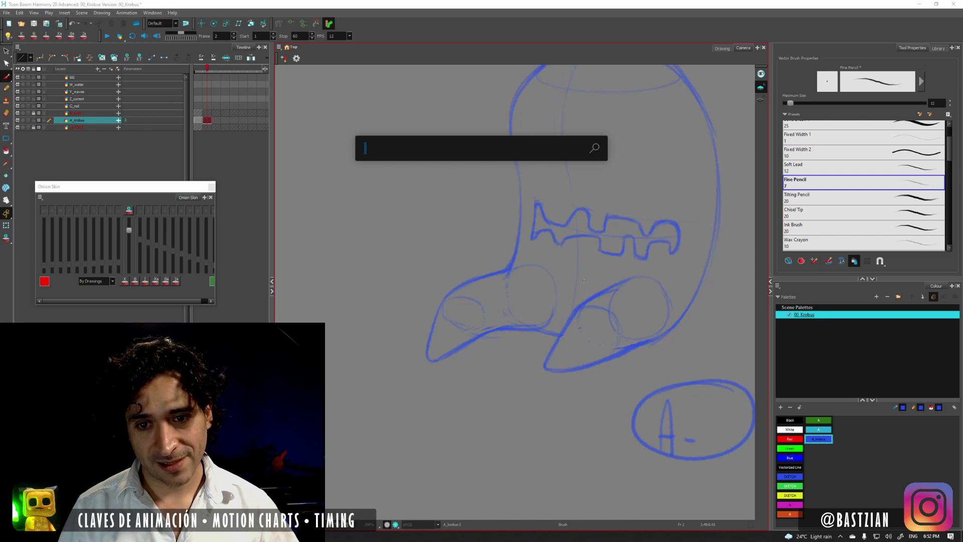
pyautogui.press('Escape')
# - Write the timing proportion "1.13s = ?f" above "1s = 12f" in blue beside Krobus, without a circle around "?f"
pyautogui.press('1')
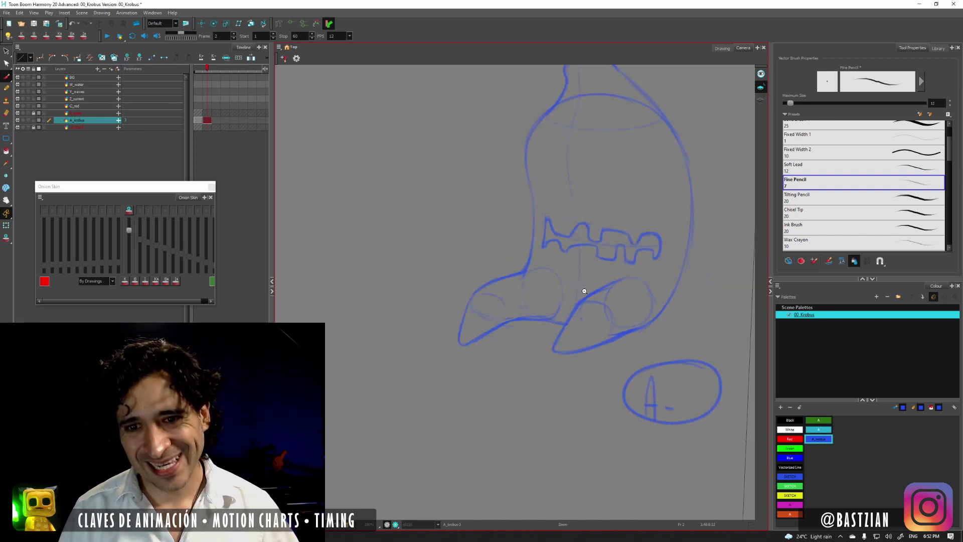
pyautogui.press('space')
pyautogui.moveTo(592, 276); pyautogui.dragTo(560, 346)
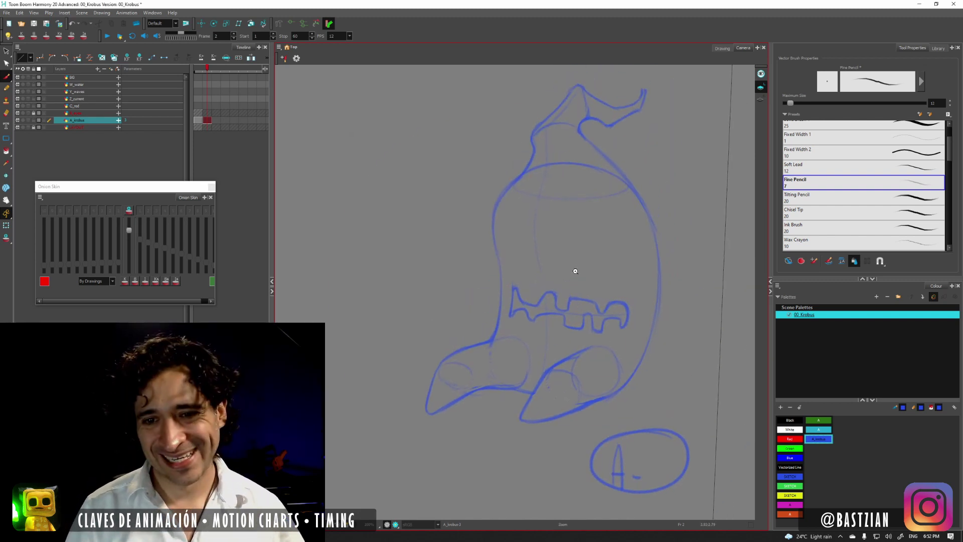
pyautogui.moveTo(575, 274)
pyautogui.mouseDown()
pyautogui.moveTo(578, 281)
pyautogui.moveTo(507, 260)
pyautogui.mouseUp()
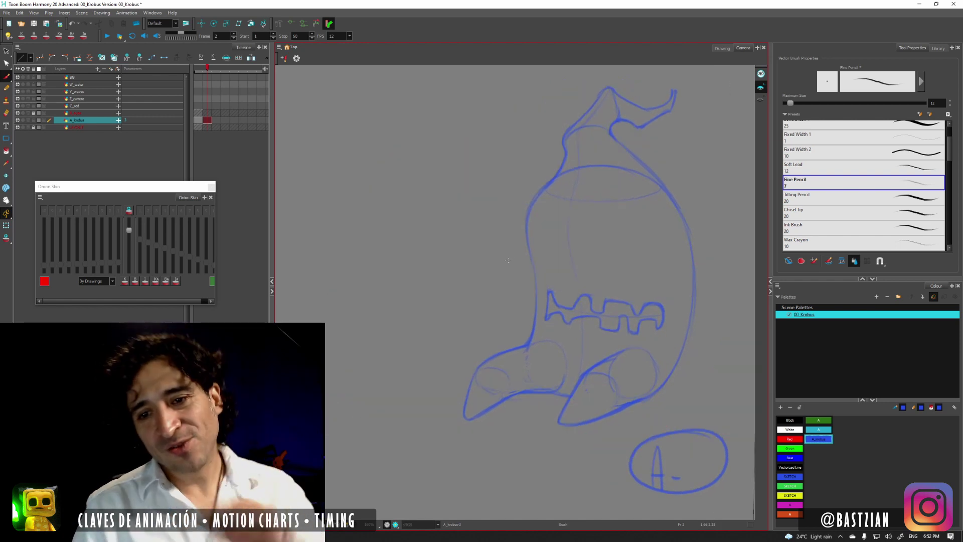
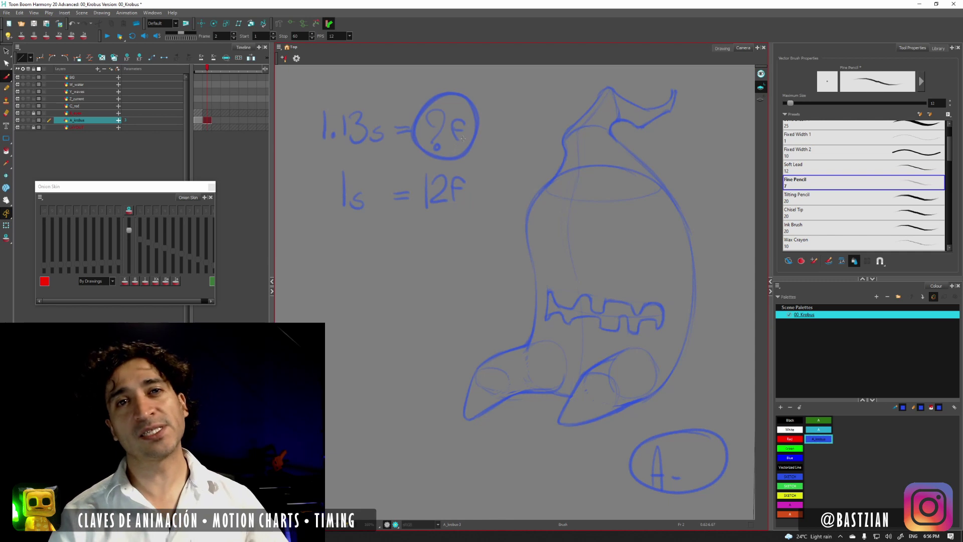
pyautogui.hotkey('ctrl', 'z')
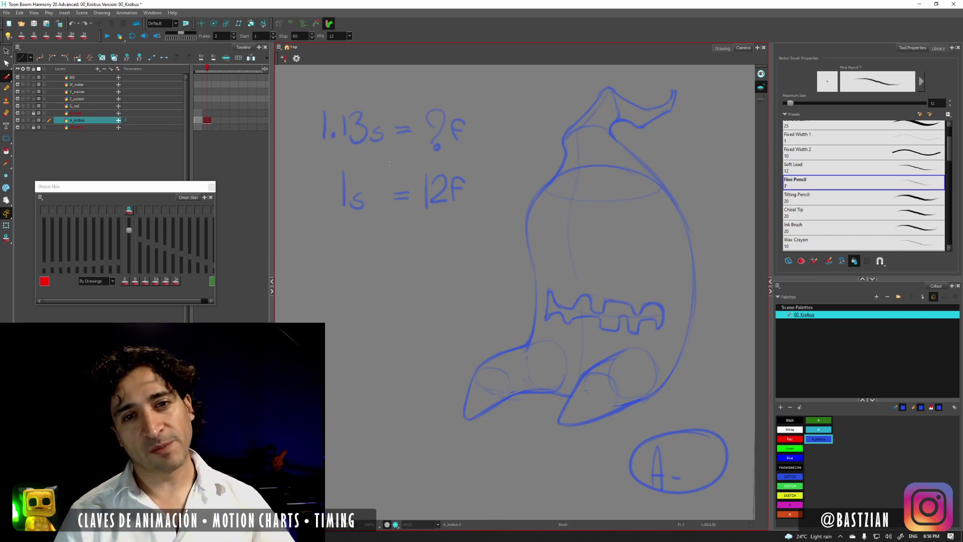
# - Try diagonal strokes across the handwritten proportion, linking 12f with 1.13s
pyautogui.moveTo(430, 177)
pyautogui.mouseDown()
pyautogui.moveTo(356, 136)
pyautogui.moveTo(353, 182)
pyautogui.moveTo(356, 139)
pyautogui.mouseUp()
pyautogui.moveTo(355, 181)
pyautogui.mouseDown()
pyautogui.moveTo(421, 139)
pyautogui.moveTo(359, 178)
pyautogui.mouseUp()
pyautogui.press('Escape')
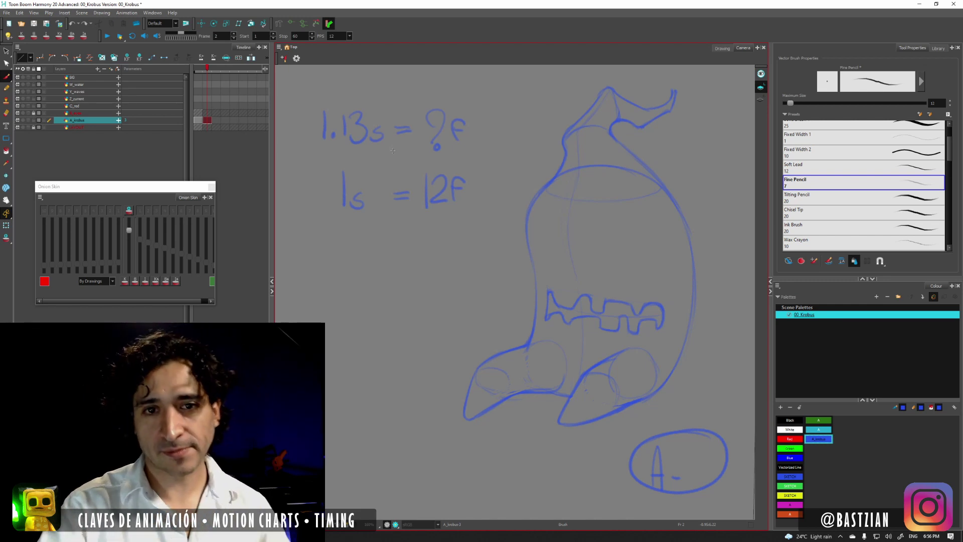
# - Replace "?f" in the handwritten proportion with the result 13.56f and circle it
pyautogui.moveTo(418, 108); pyautogui.dragTo(479, 143)
pyautogui.moveTo(481, 88); pyautogui.dragTo(408, 130)
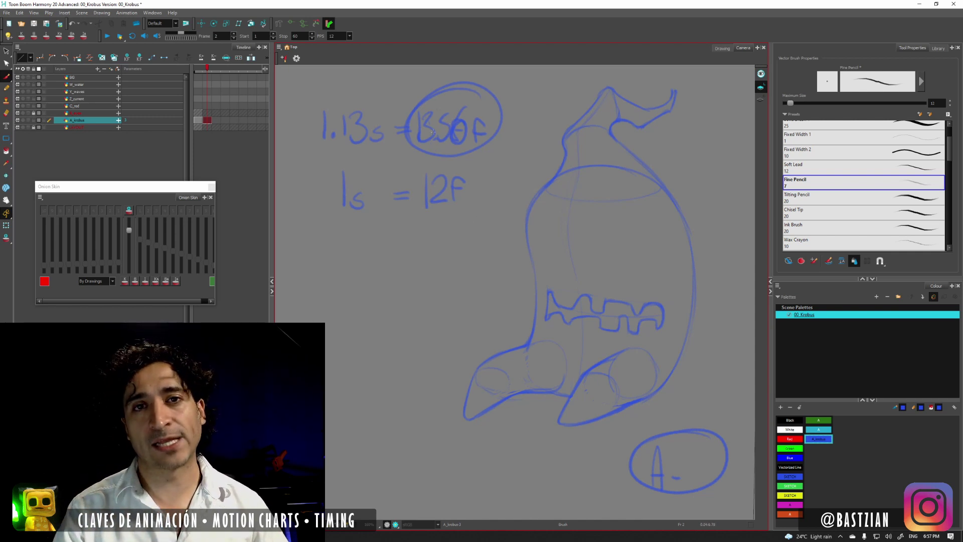
pyautogui.moveTo(445, 255); pyautogui.dragTo(494, 230)
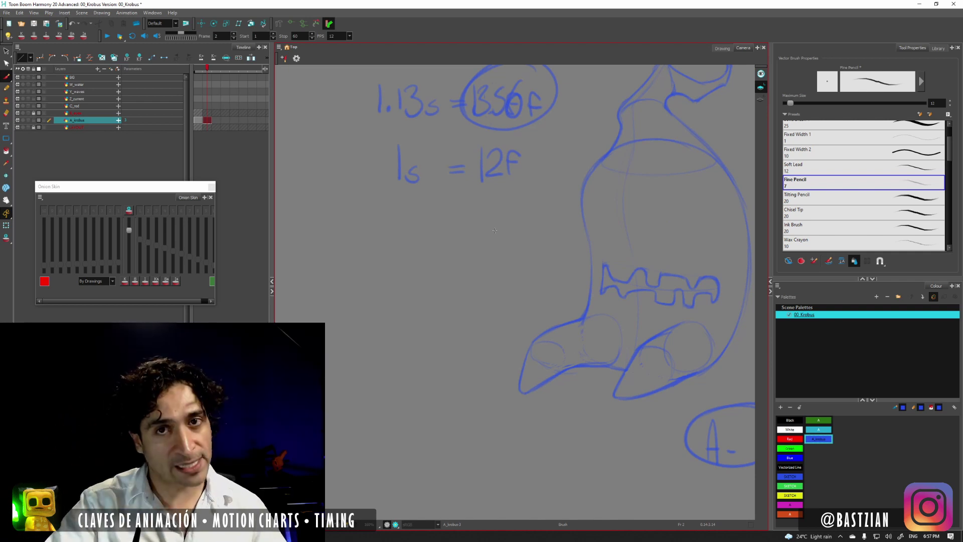
pyautogui.moveTo(494, 231); pyautogui.dragTo(477, 278)
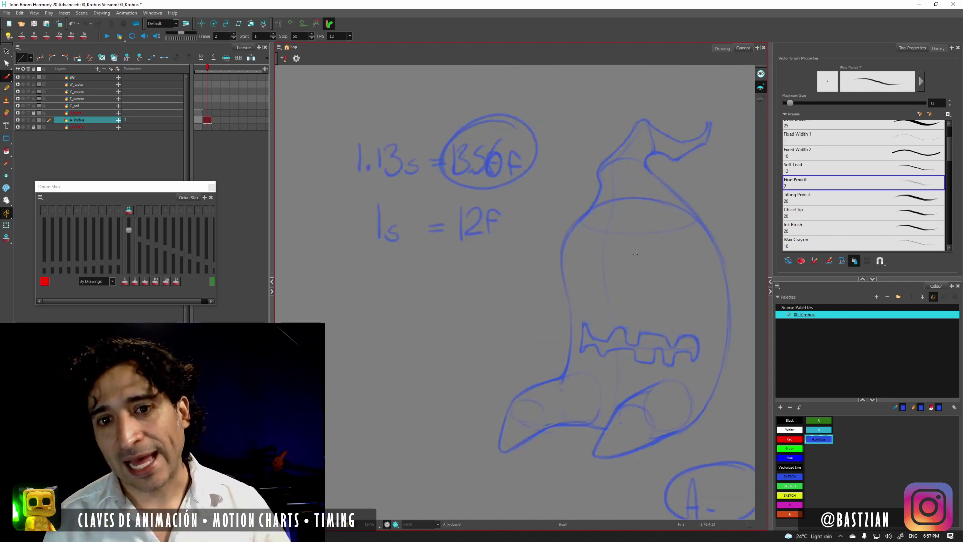
# - Return to frame 1 of A_krobus and add a vector drawing layer named GUIDES
pyautogui.moveTo(465, 286)
pyautogui.mouseDown()
pyautogui.moveTo(490, 251)
pyautogui.moveTo(502, 285)
pyautogui.moveTo(347, 80)
pyautogui.mouseUp()
pyautogui.click(200, 121)
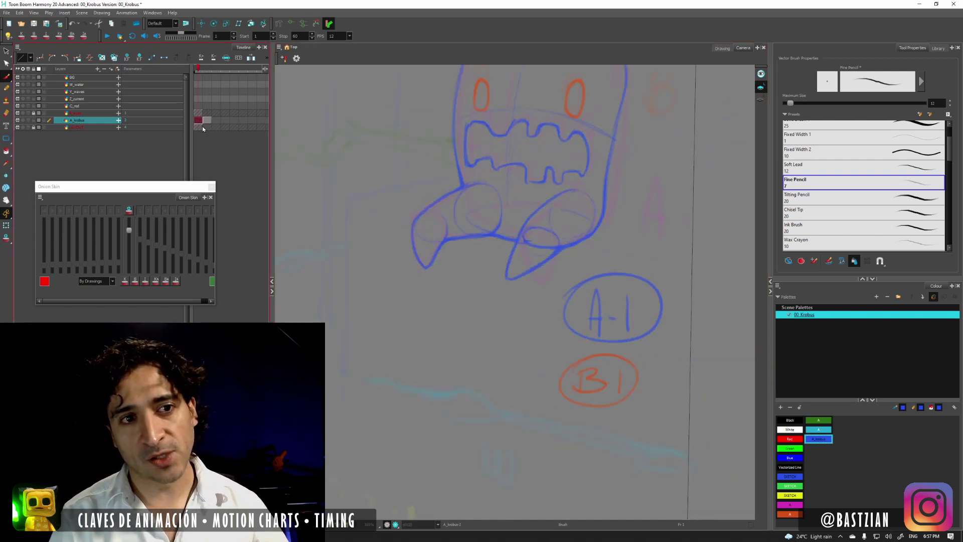
pyautogui.moveTo(624, 308); pyautogui.dragTo(577, 355)
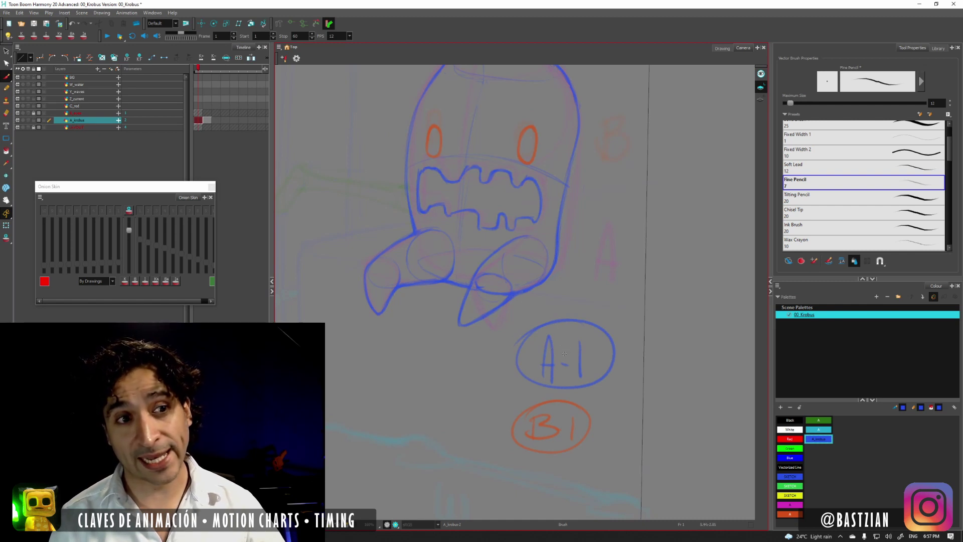
pyautogui.moveTo(511, 277)
pyautogui.mouseDown()
pyautogui.moveTo(526, 333)
pyautogui.moveTo(558, 350)
pyautogui.moveTo(580, 268)
pyautogui.mouseUp()
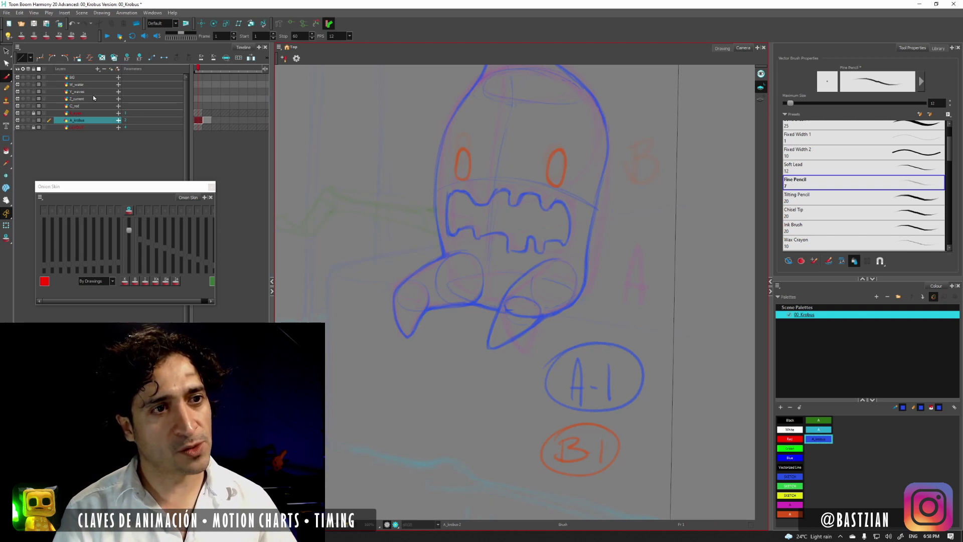
pyautogui.hotkey('ctrl', 'r')
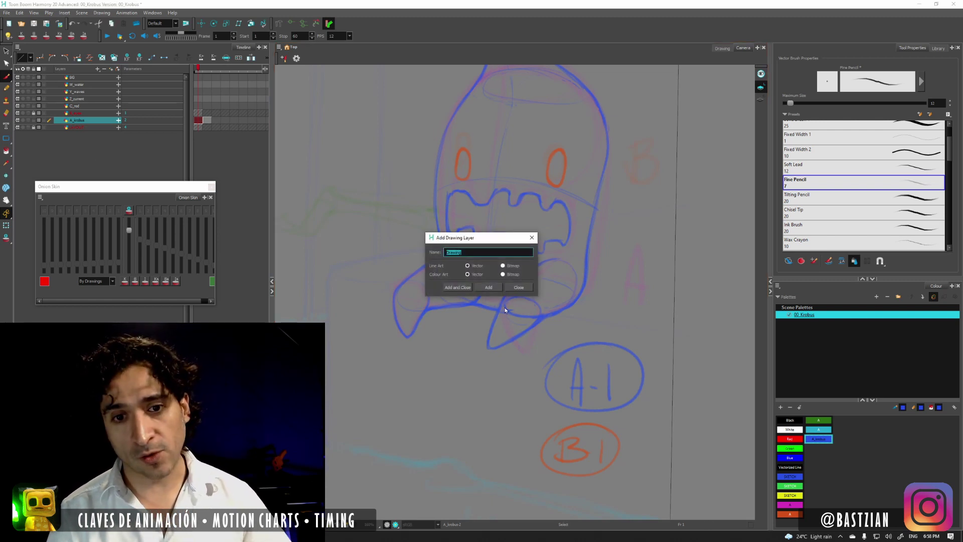
pyautogui.write('GUIDES')
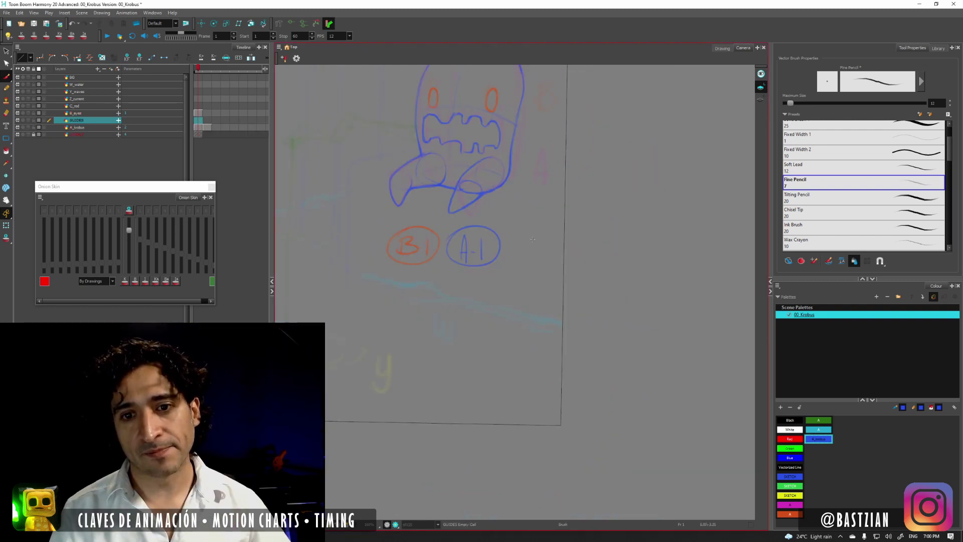
# - Draw a blue vertical timing chart line beside the A-1 label, with a top bar and a small redrawn downward arrowhead
pyautogui.moveTo(520, 242)
pyautogui.mouseDown()
pyautogui.moveTo(535, 240)
pyautogui.moveTo(526, 360)
pyautogui.moveTo(515, 354)
pyautogui.mouseUp()
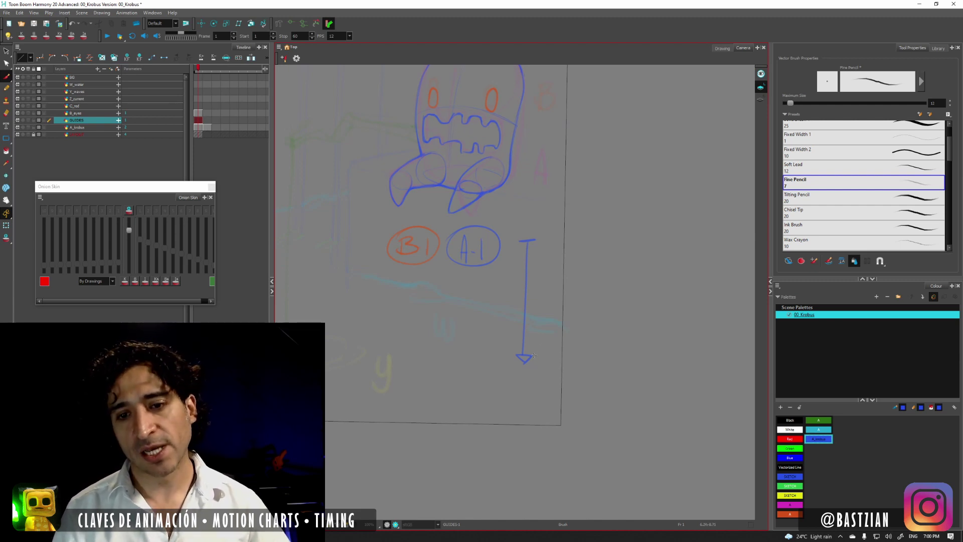
pyautogui.hotkey('ctrl', 'z')
pyautogui.hotkey('ctrl', 'z')
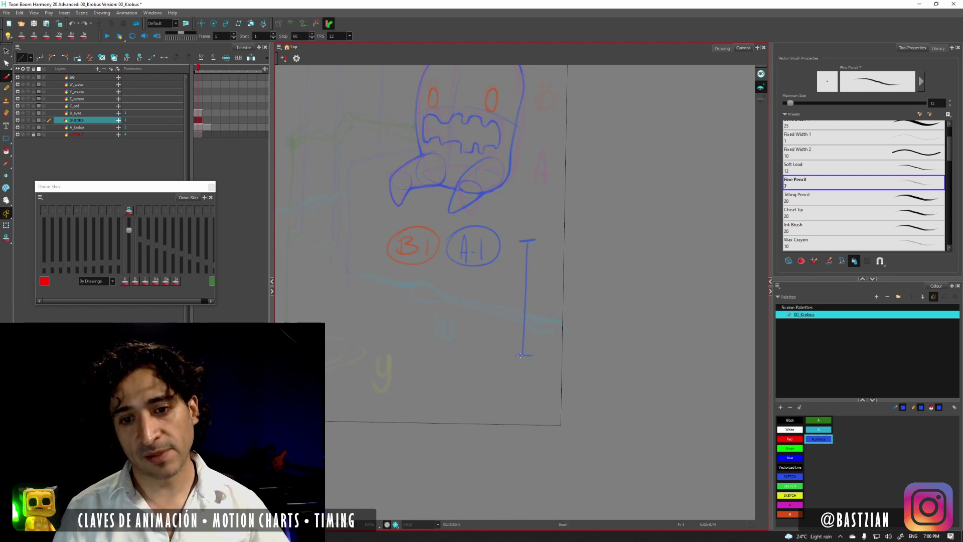
pyautogui.moveTo(519, 355); pyautogui.dragTo(532, 356)
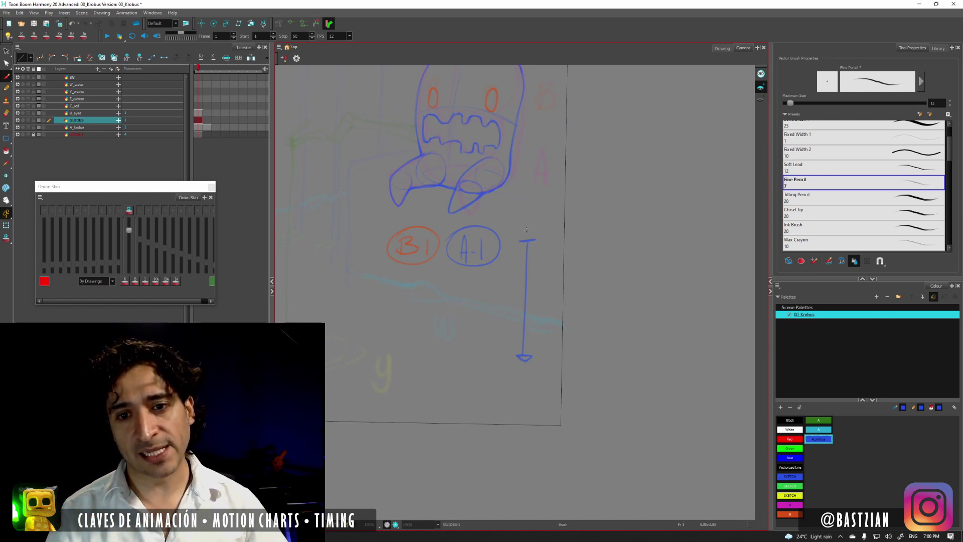
# - Mark the timing chart's start with a circled 1 and draw an empty circle below its arrowhead
pyautogui.moveTo(519, 230); pyautogui.dragTo(522, 232)
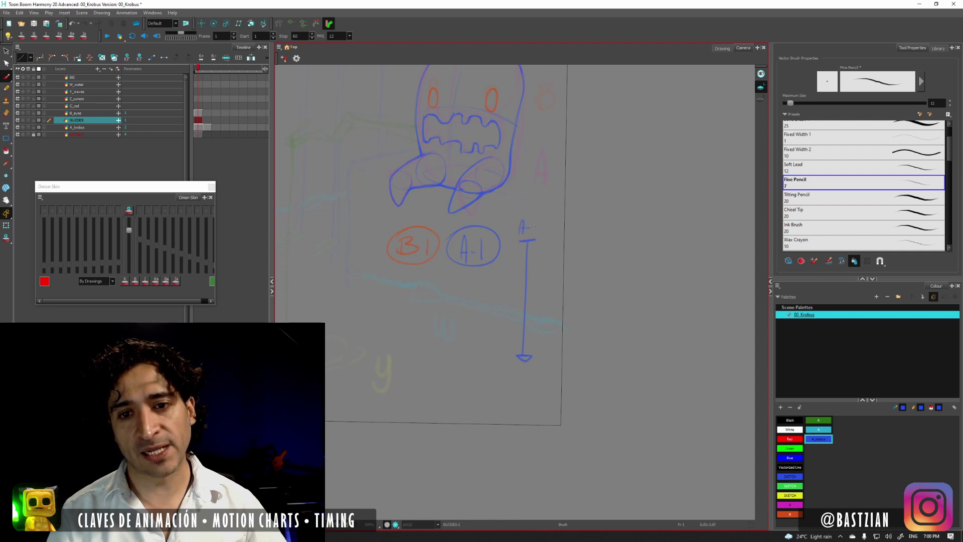
pyautogui.hotkey('ctrl', 'z')
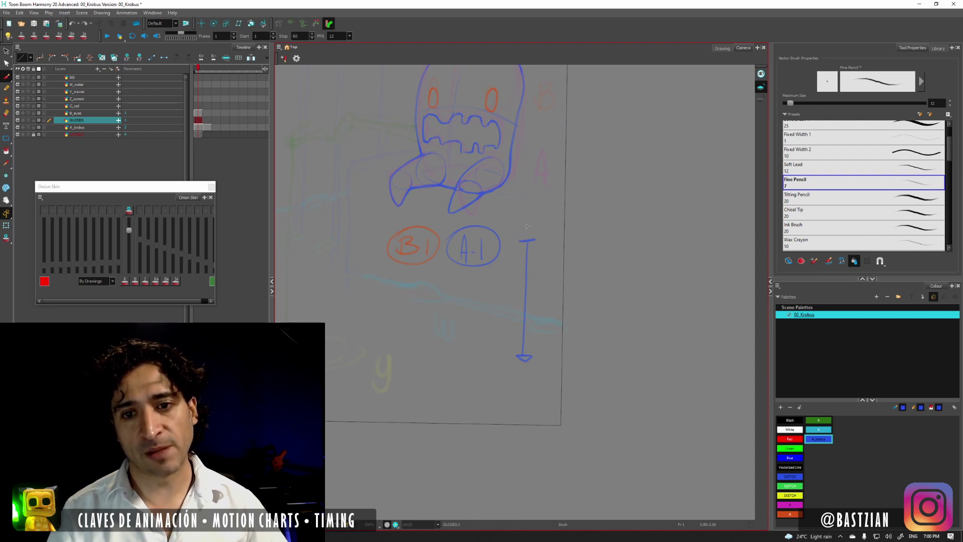
pyautogui.moveTo(529, 226)
pyautogui.mouseDown()
pyautogui.moveTo(525, 240)
pyautogui.moveTo(523, 220)
pyautogui.mouseUp()
pyautogui.hotkey('ctrl', 'z')
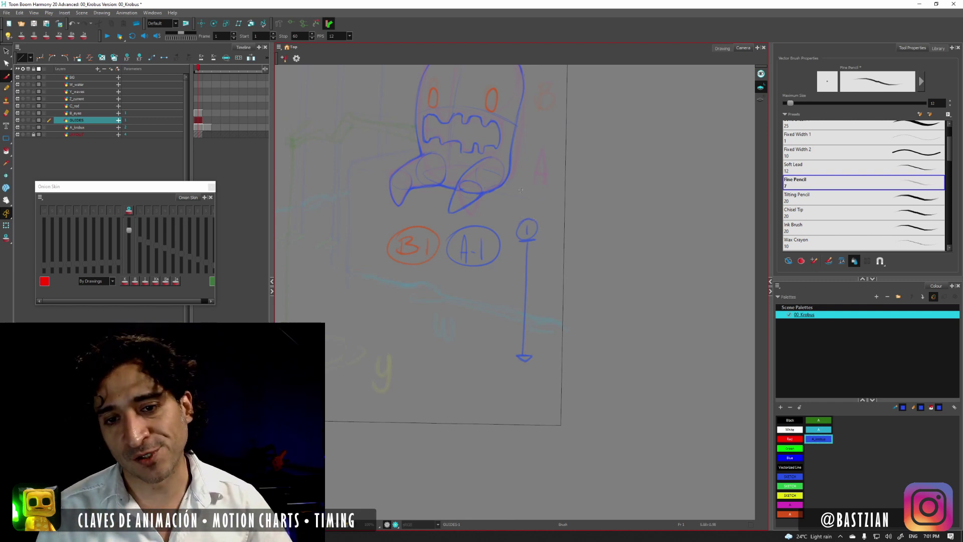
pyautogui.moveTo(524, 365); pyautogui.dragTo(523, 385)
pyautogui.hotkey('ctrl', 'z')
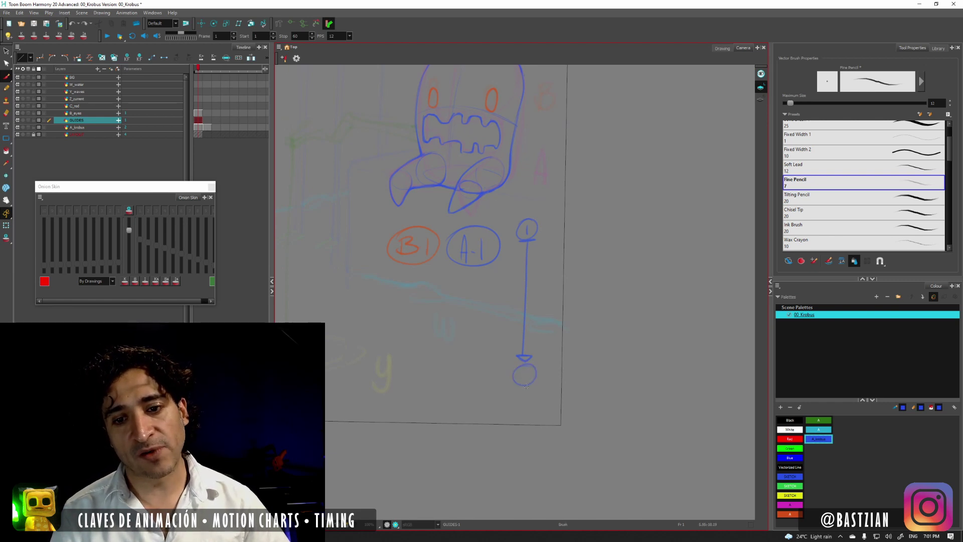
# - Try a small explanatory sketch near the BG label: a circled dash above an oval with rows of short strokes between them
pyautogui.moveTo(492, 275); pyautogui.dragTo(560, 323)
pyautogui.moveTo(443, 246); pyautogui.dragTo(571, 345)
pyautogui.moveTo(460, 279); pyautogui.dragTo(561, 286)
pyautogui.moveTo(662, 346)
pyautogui.mouseDown()
pyautogui.moveTo(477, 338)
pyautogui.moveTo(505, 286)
pyautogui.moveTo(541, 308)
pyautogui.mouseUp()
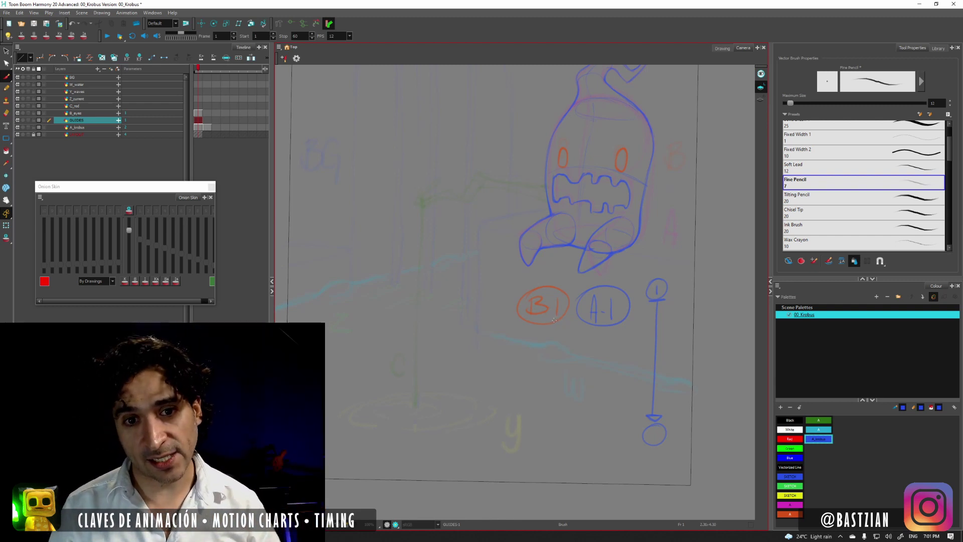
pyautogui.moveTo(493, 232); pyautogui.dragTo(563, 254)
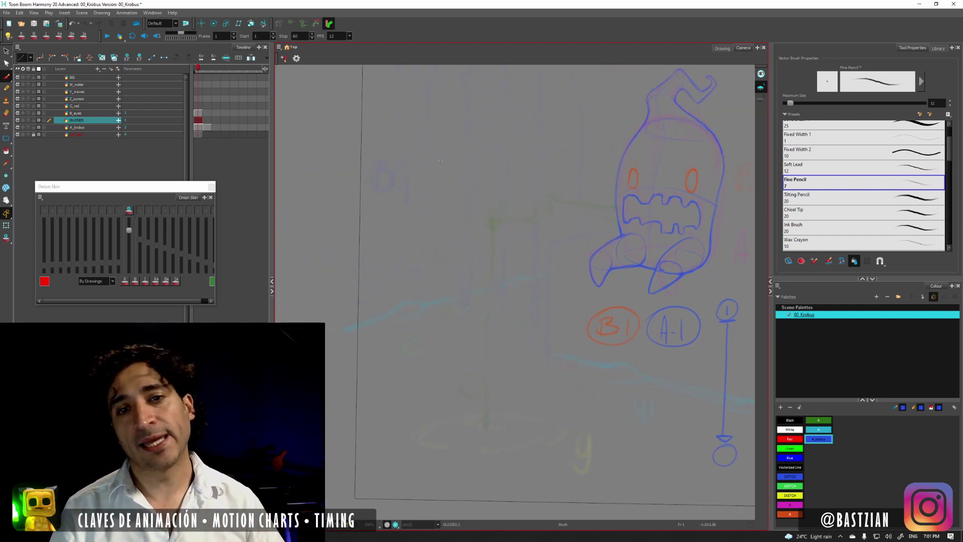
pyautogui.moveTo(435, 154)
pyautogui.mouseDown()
pyautogui.moveTo(450, 151)
pyautogui.moveTo(432, 145)
pyautogui.moveTo(441, 138)
pyautogui.mouseUp()
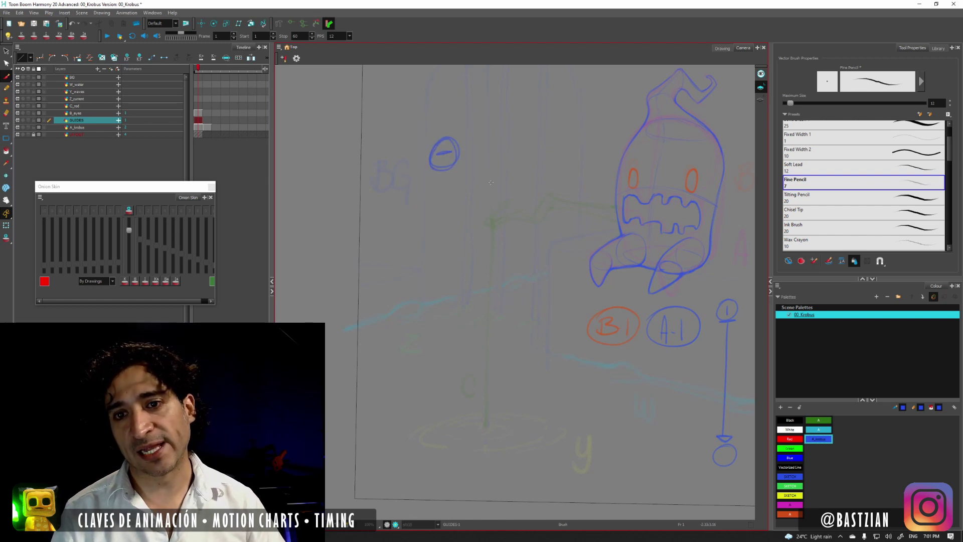
pyautogui.moveTo(441, 227)
pyautogui.mouseDown()
pyautogui.moveTo(429, 235)
pyautogui.moveTo(444, 256)
pyautogui.moveTo(464, 215)
pyautogui.mouseUp()
pyautogui.moveTo(481, 200); pyautogui.dragTo(466, 200)
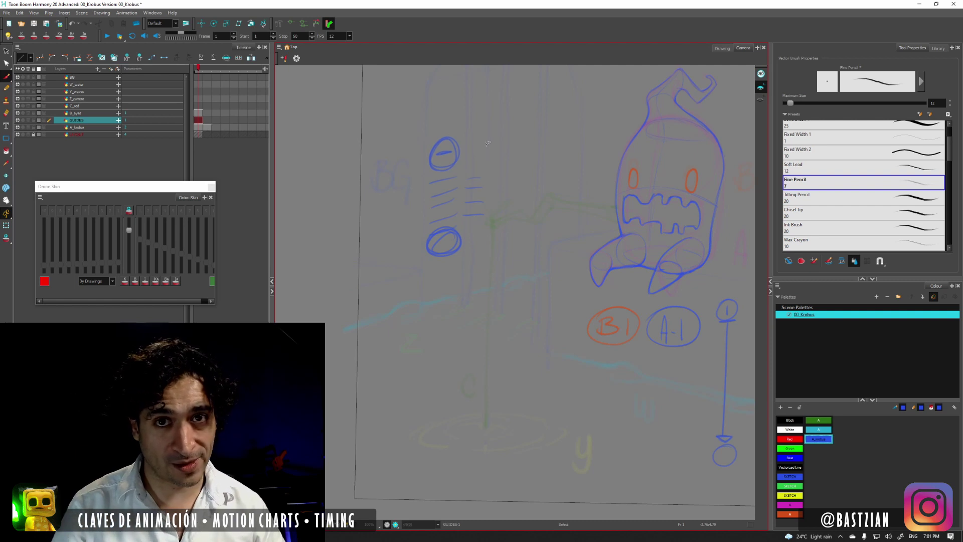
# - Undo the entire explanatory sketch of ovals and short strokes near the BG label
pyautogui.hotkey('ctrl', 'z')
pyautogui.hotkey('ctrl', 'z')
pyautogui.hotkey('ctrl', 'z')
pyautogui.hotkey('ctrl', 'z')
pyautogui.hotkey('ctrl', 'z')
pyautogui.hotkey('ctrl', 'z')
pyautogui.hotkey('ctrl', 'z')
pyautogui.hotkey('ctrl', 'z')
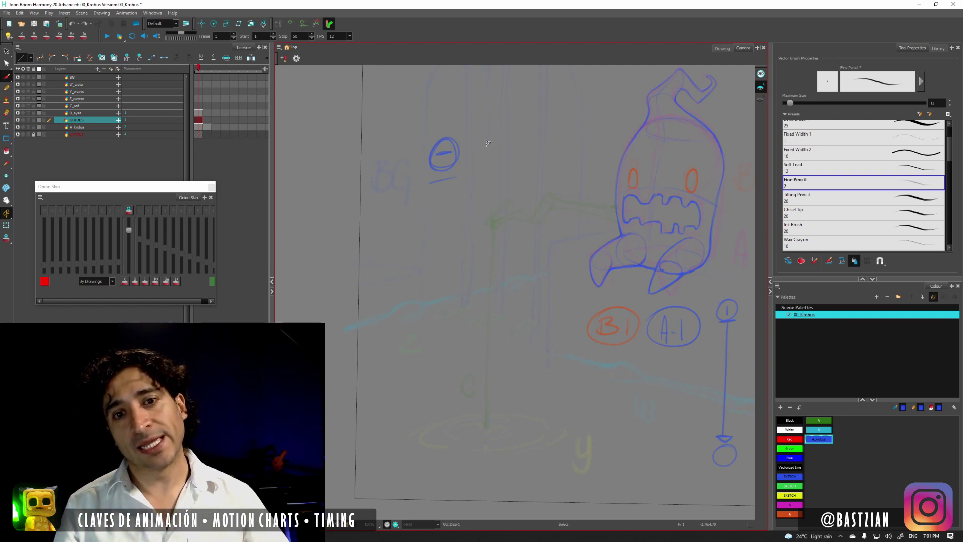
pyautogui.hotkey('ctrl', 'z')
pyautogui.hotkey('ctrl', 'z')
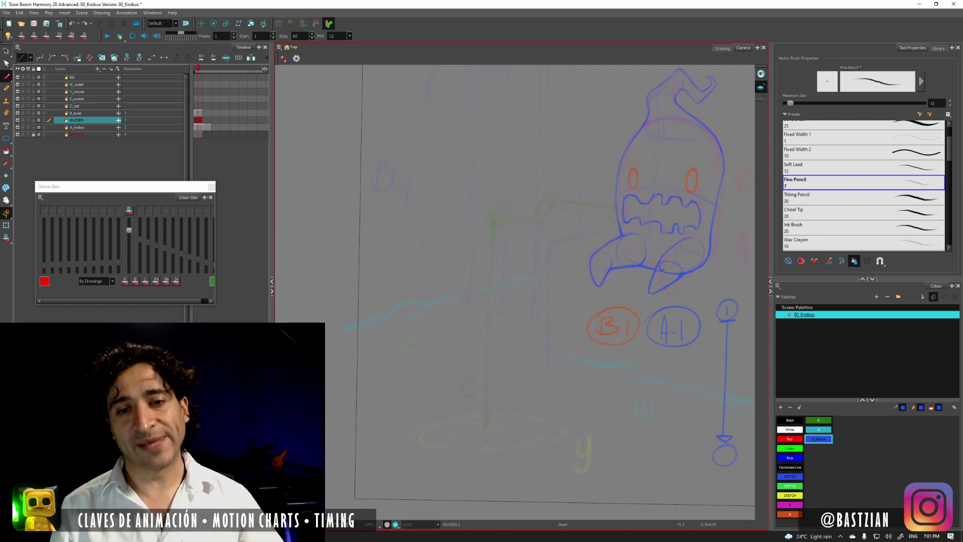
# - Write the rounded frame total 13 in blue next to the BG label
pyautogui.moveTo(559, 273); pyautogui.dragTo(483, 251)
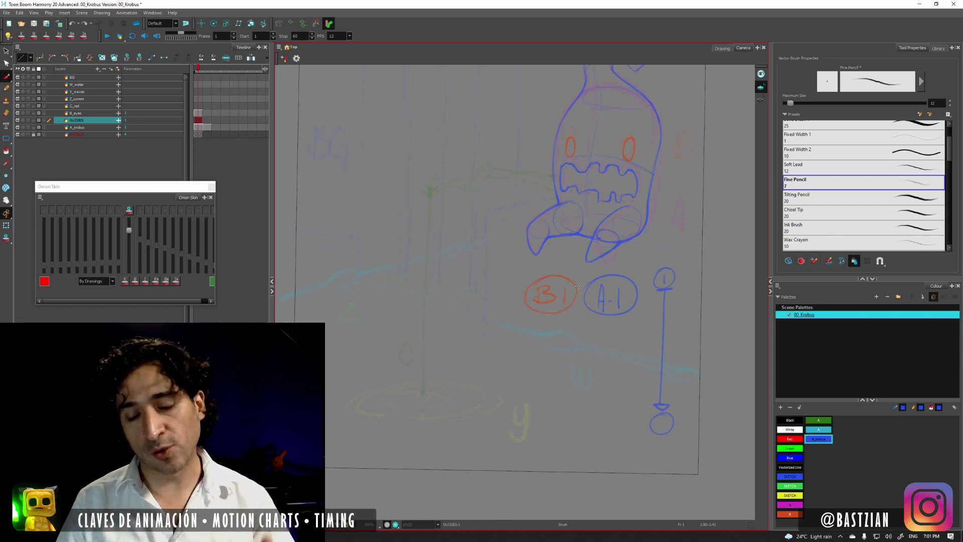
pyautogui.moveTo(380, 133)
pyautogui.mouseDown()
pyautogui.moveTo(380, 155)
pyautogui.moveTo(415, 145)
pyautogui.moveTo(389, 155)
pyautogui.mouseUp()
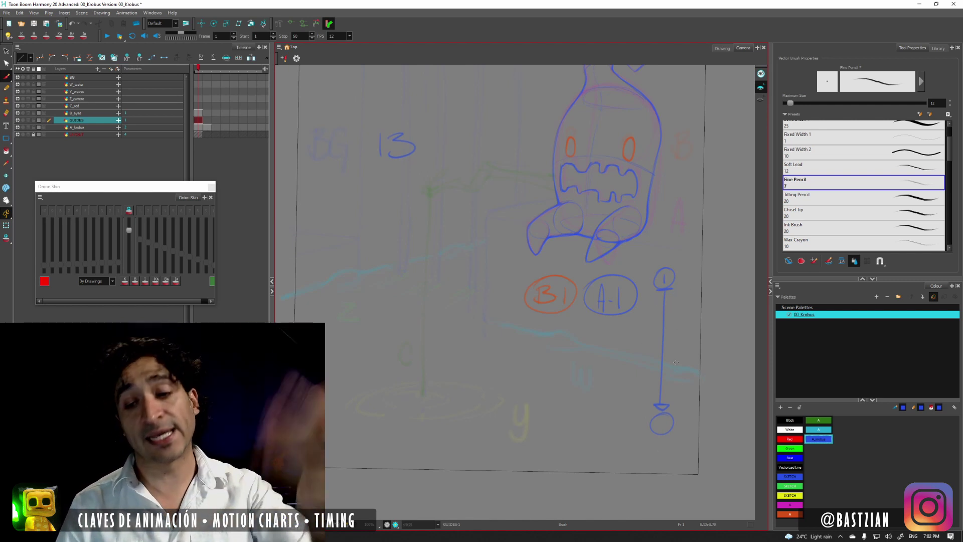
pyautogui.moveTo(661, 447); pyautogui.dragTo(639, 445)
pyautogui.hotkey('ctrl', 'z')
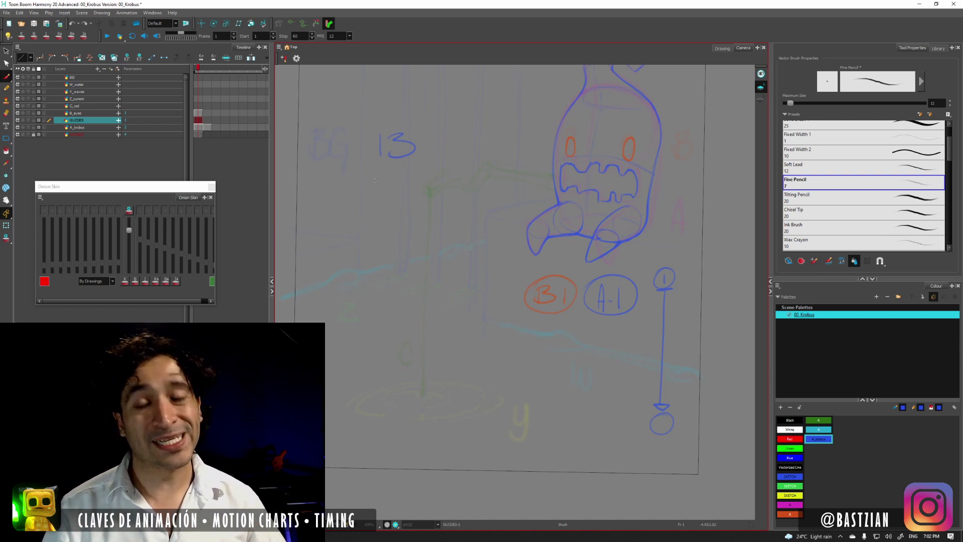
# - Write the frame splits 7+6, 8+5 and 9+4 beneath the 13 and circle 8+5
pyautogui.moveTo(358, 183); pyautogui.dragTo(358, 207)
pyautogui.moveTo(407, 186); pyautogui.dragTo(365, 225)
pyautogui.moveTo(373, 239); pyautogui.dragTo(386, 238)
pyautogui.moveTo(380, 232); pyautogui.dragTo(380, 246)
pyautogui.moveTo(401, 224); pyautogui.dragTo(393, 249)
pyautogui.moveTo(401, 223); pyautogui.dragTo(410, 223)
pyautogui.moveTo(365, 268)
pyautogui.mouseDown()
pyautogui.moveTo(360, 289)
pyautogui.moveTo(404, 277)
pyautogui.moveTo(402, 290)
pyautogui.moveTo(374, 284)
pyautogui.mouseUp()
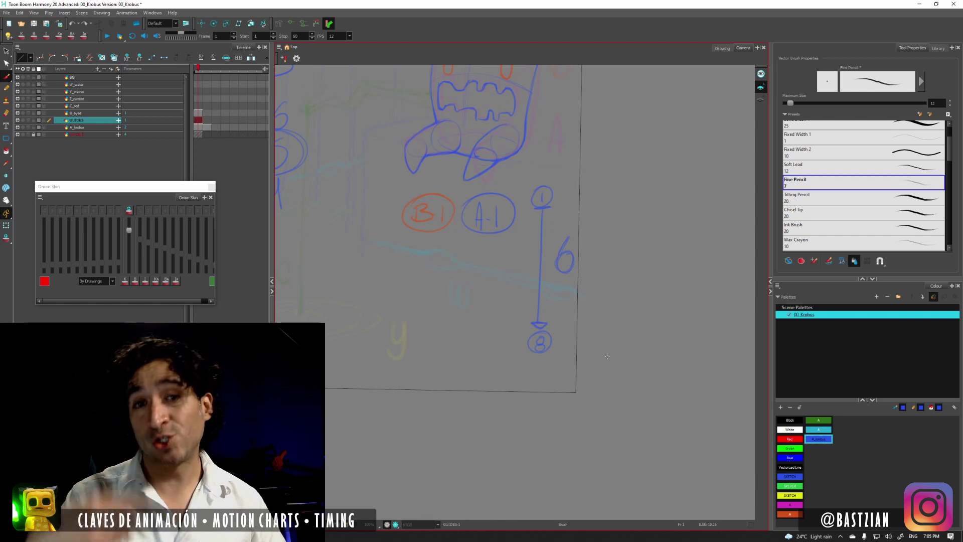
# - Renumber the timing chart's lower circle as 9 and write the in-between counts 7 and 4 beside the line
pyautogui.moveTo(476, 237); pyautogui.dragTo(607, 260)
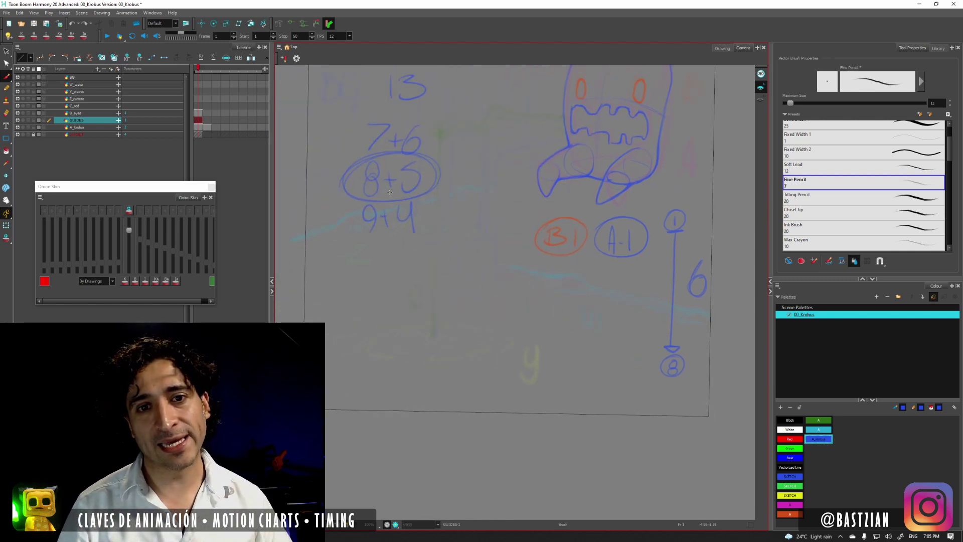
pyautogui.moveTo(516, 226); pyautogui.dragTo(332, 210)
pyautogui.moveTo(565, 253); pyautogui.dragTo(545, 281)
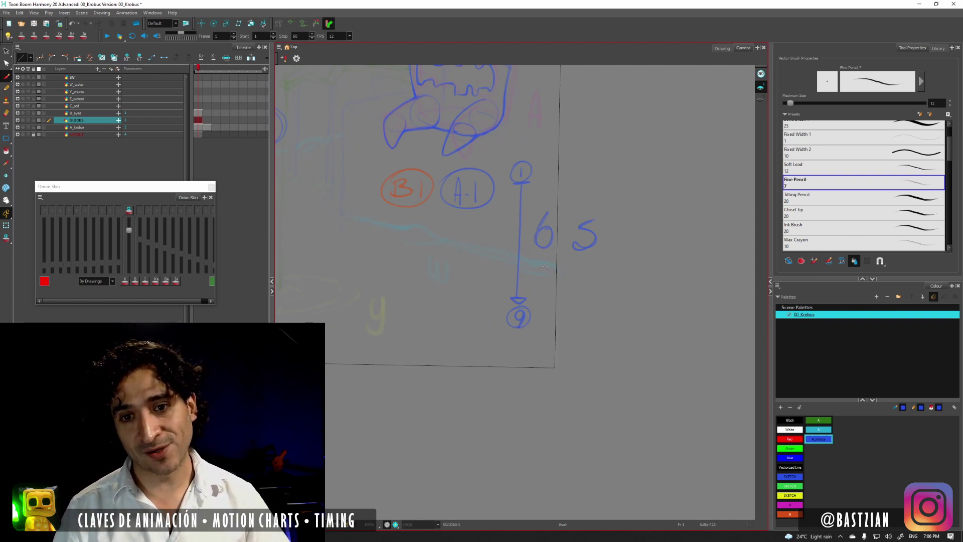
pyautogui.moveTo(537, 260)
pyautogui.mouseDown()
pyautogui.moveTo(554, 265)
pyautogui.moveTo(534, 280)
pyautogui.mouseUp()
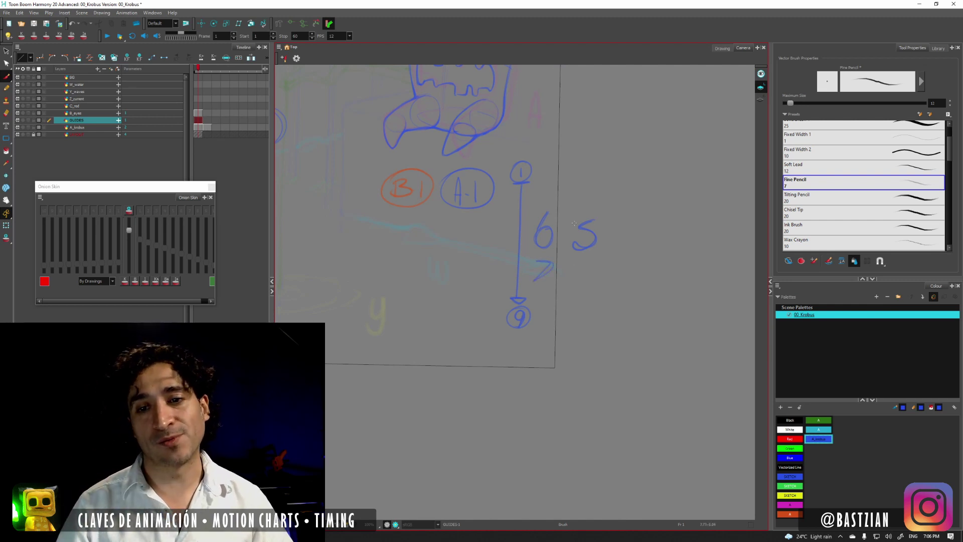
pyautogui.moveTo(577, 260)
pyautogui.mouseDown()
pyautogui.moveTo(588, 272)
pyautogui.moveTo(584, 282)
pyautogui.moveTo(536, 279)
pyautogui.mouseUp()
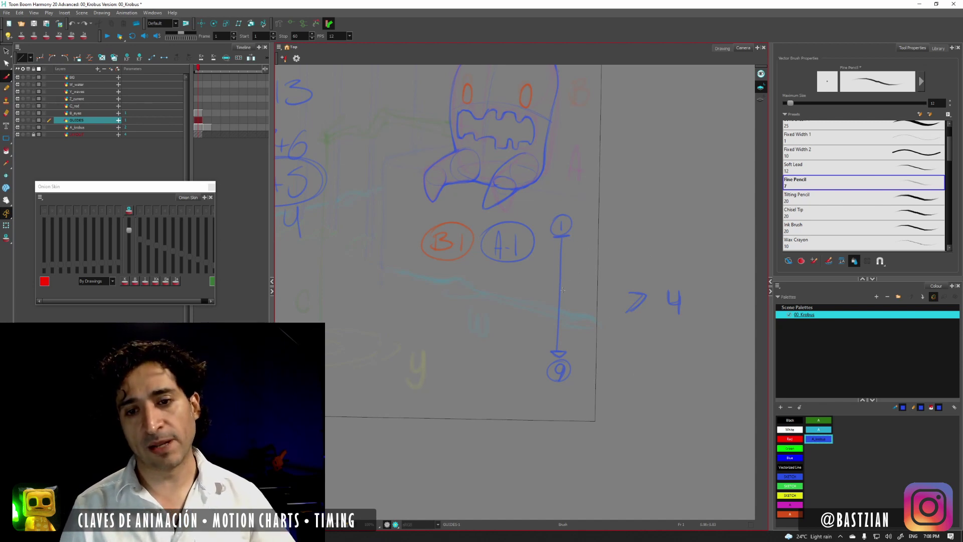
# - Try dividing the timing chart line into eighths with seven horizontal ticks, starting from the middle and halving each gap
pyautogui.moveTo(546, 293)
pyautogui.mouseDown()
pyautogui.moveTo(575, 292)
pyautogui.moveTo(542, 265)
pyautogui.mouseUp()
pyautogui.moveTo(534, 324); pyautogui.dragTo(571, 320)
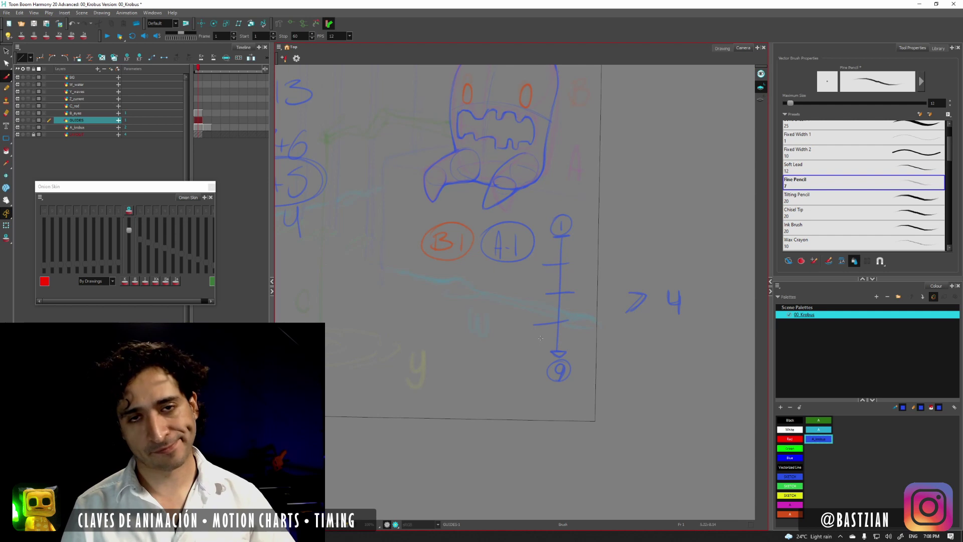
pyautogui.moveTo(568, 247); pyautogui.dragTo(551, 248)
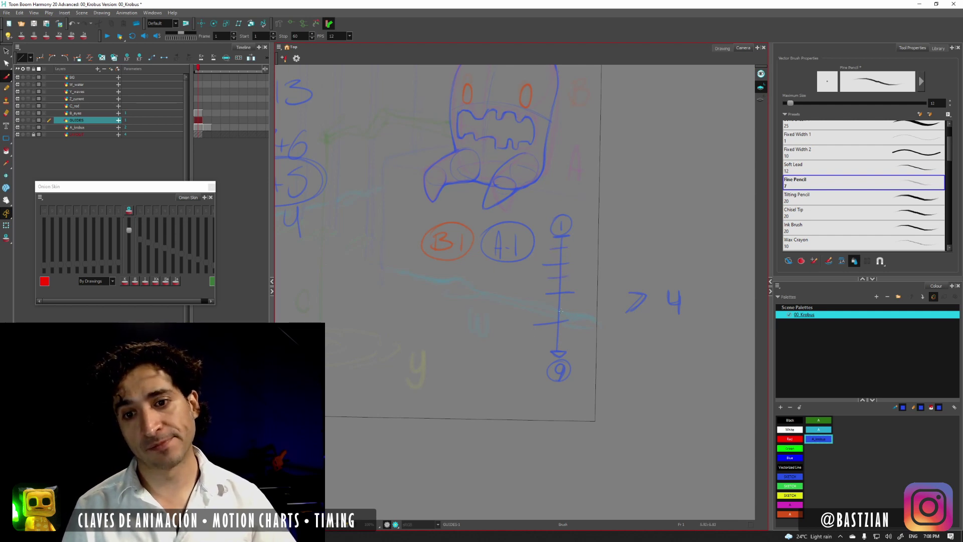
pyautogui.moveTo(563, 336); pyautogui.dragTo(545, 337)
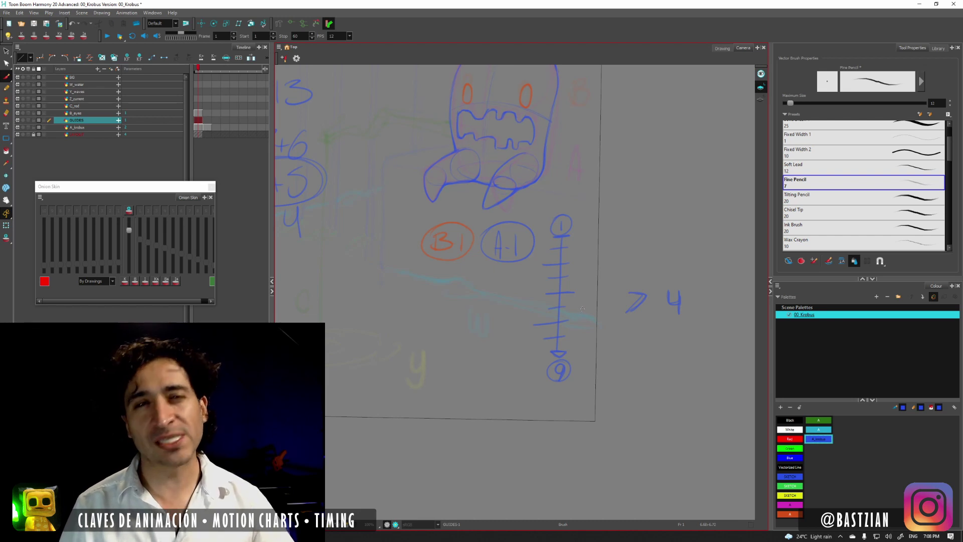
# - Undo the quarter and eighth ticks on the timing chart, keeping only the middle one
pyautogui.hotkey('ctrl', 'z')
pyautogui.hotkey('ctrl', 'z')
pyautogui.hotkey('ctrl', 'z')
pyautogui.hotkey('ctrl', 'z')
pyautogui.hotkey('ctrl', 'z')
pyautogui.hotkey('ctrl', 'z')
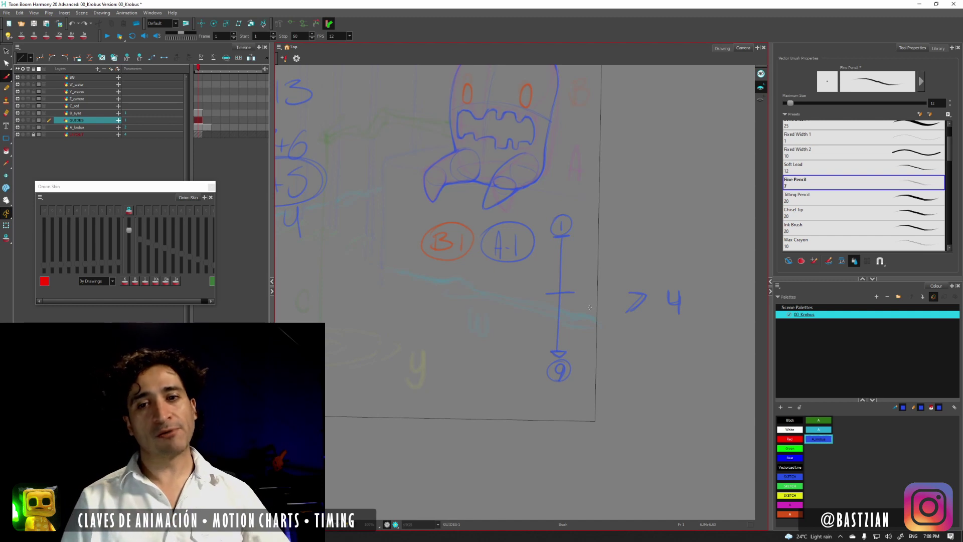
# - Try emphasizing the timing chart's midpoint with a retraced tick and a large circle around it
pyautogui.moveTo(567, 291); pyautogui.dragTo(543, 292)
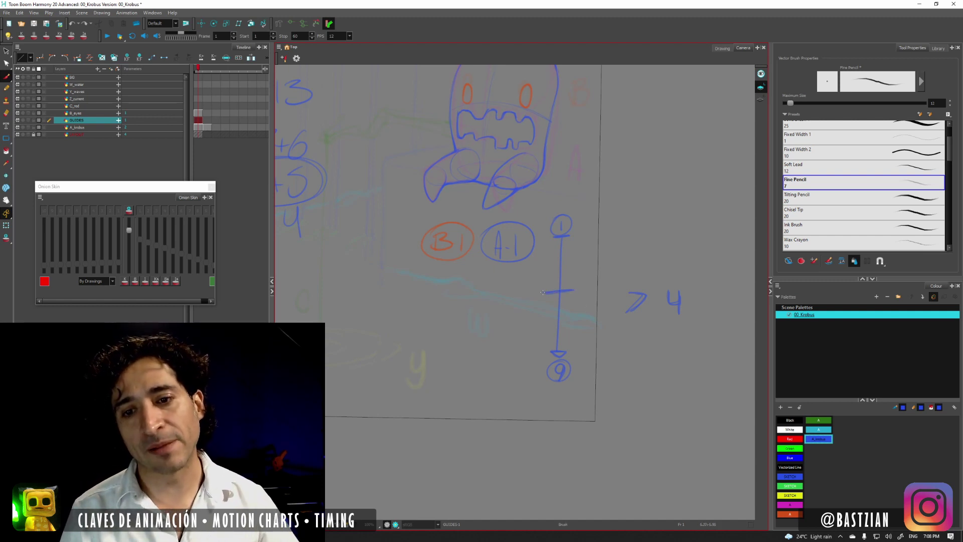
pyautogui.hotkey('ctrl', 'z')
pyautogui.moveTo(633, 277)
pyautogui.mouseDown()
pyautogui.moveTo(659, 291)
pyautogui.moveTo(652, 316)
pyautogui.moveTo(622, 326)
pyautogui.mouseUp()
pyautogui.hotkey('ctrl', 'z')
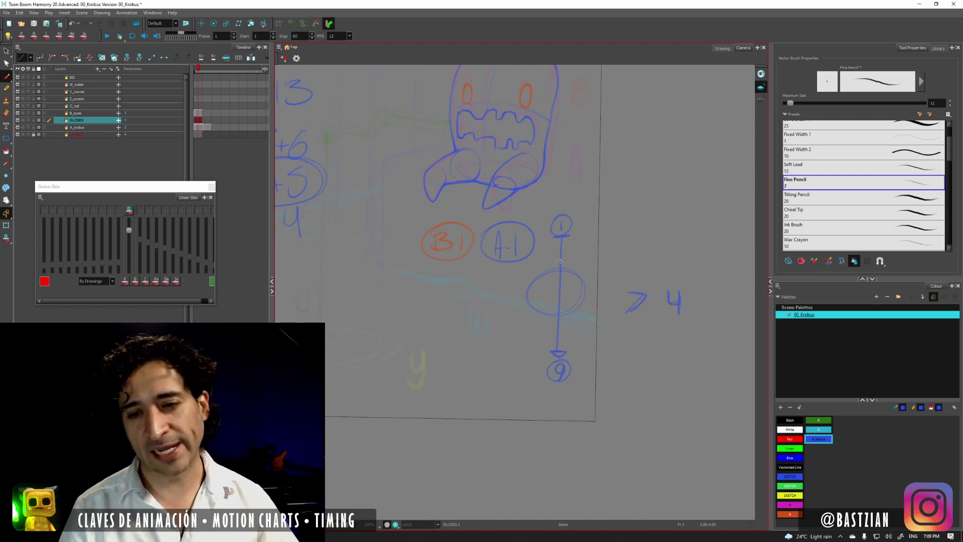
# - Try marking the timing chart's midpoint and a higher division, tracing arcs beside the line to compare the gaps
pyautogui.hotkey('ctrl', 'z')
pyautogui.moveTo(564, 291); pyautogui.dragTo(578, 291)
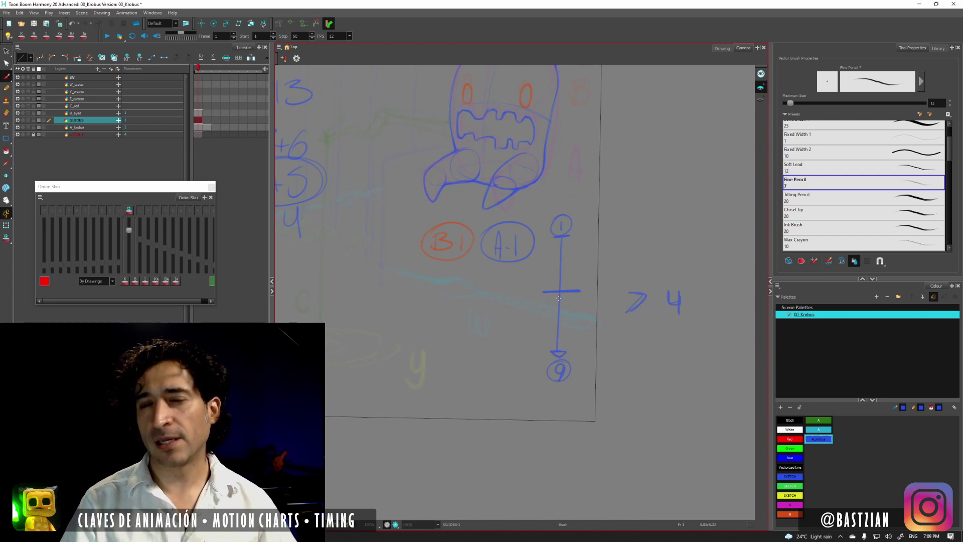
pyautogui.hotkey('ctrl', 'z')
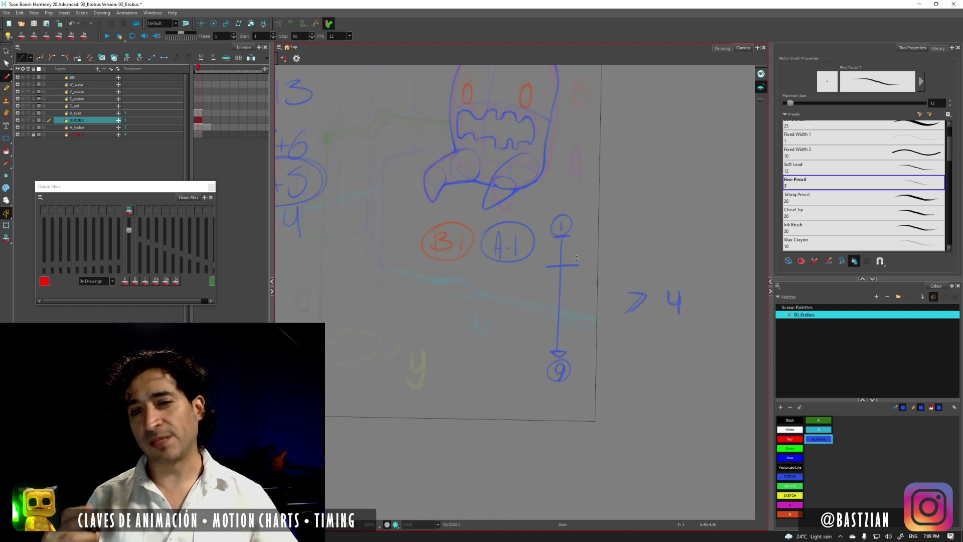
pyautogui.moveTo(571, 235)
pyautogui.mouseDown()
pyautogui.moveTo(611, 293)
pyautogui.moveTo(601, 327)
pyautogui.moveTo(572, 346)
pyautogui.mouseUp()
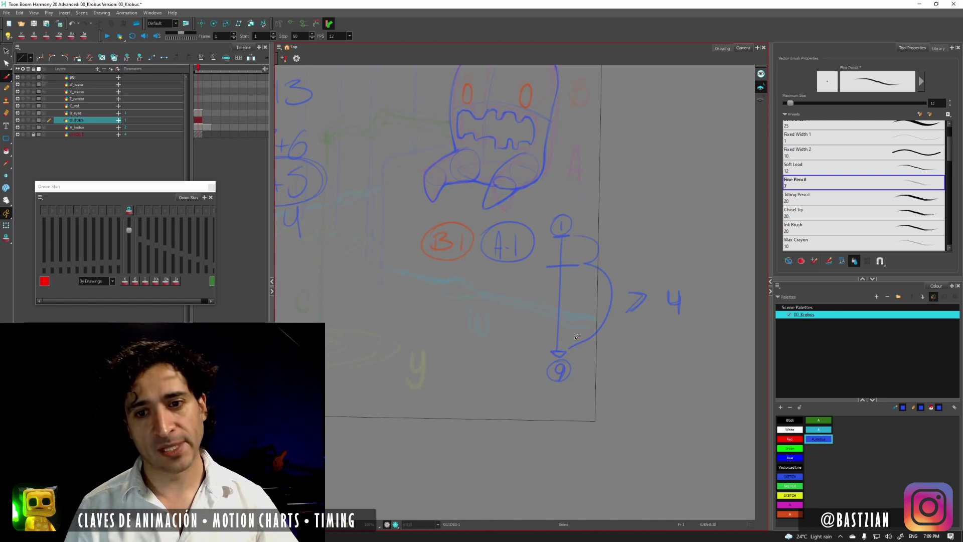
pyautogui.hotkey('ctrl', 'z')
pyautogui.hotkey('ctrl', 'z')
# - Try a tick near the timing chart's lower end with arcs marking its uneven gaps, and a circle around the 7
pyautogui.moveTo(575, 321); pyautogui.dragTo(540, 321)
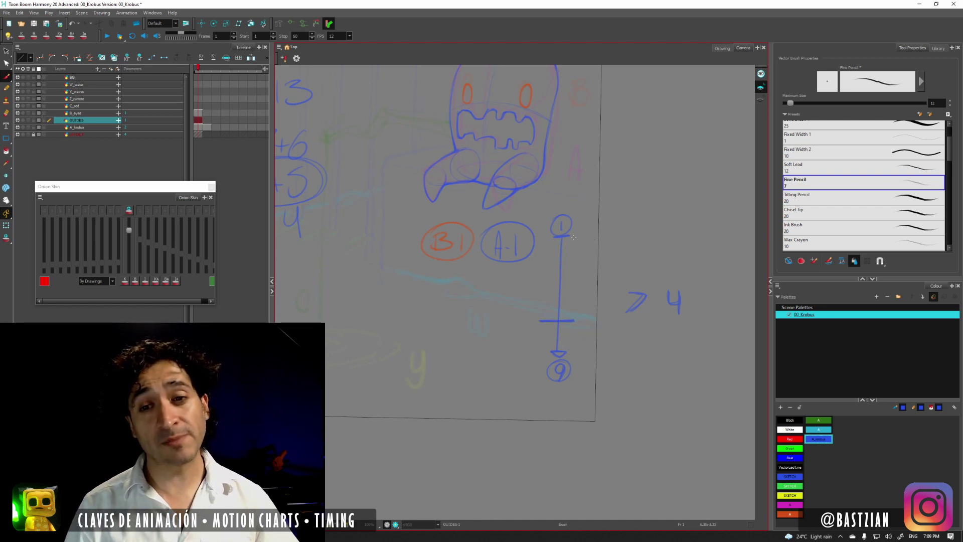
pyautogui.moveTo(576, 235)
pyautogui.mouseDown()
pyautogui.moveTo(604, 250)
pyautogui.moveTo(611, 288)
pyautogui.moveTo(583, 320)
pyautogui.mouseUp()
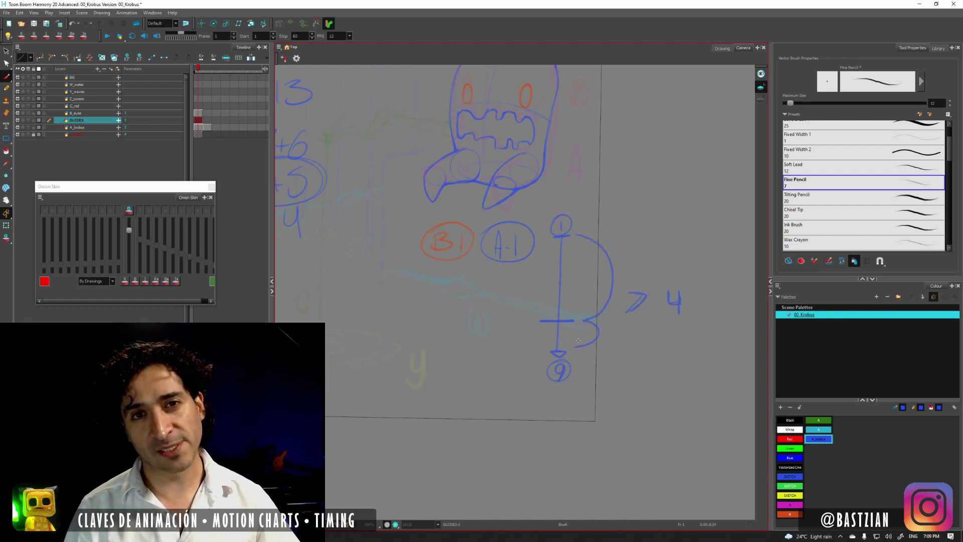
pyautogui.hotkey('ctrl', 'z')
pyautogui.hotkey('ctrl', 'z')
pyautogui.moveTo(617, 316)
pyautogui.mouseDown()
pyautogui.moveTo(640, 279)
pyautogui.moveTo(660, 309)
pyautogui.moveTo(614, 320)
pyautogui.moveTo(634, 327)
pyautogui.mouseUp()
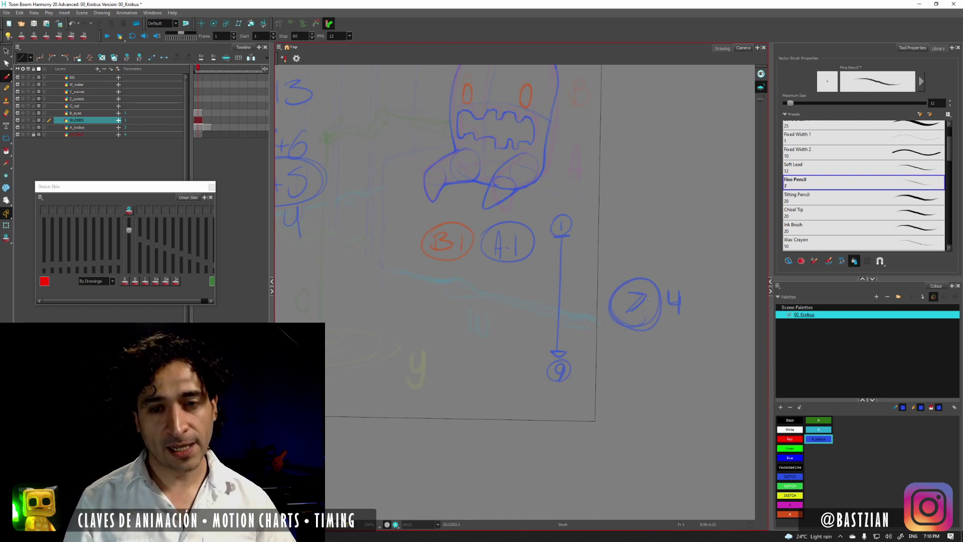
pyautogui.hotkey('alt', 's')
pyautogui.hotkey('ctrl', 'z')
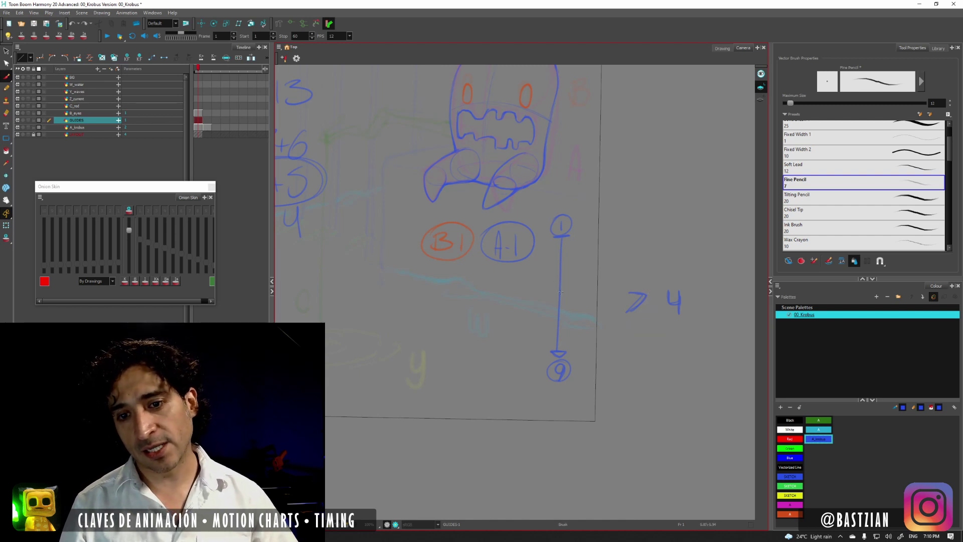
# - Draw a short tick above the middle of the timing chart line and write a circled 6 below the 7
pyautogui.moveTo(543, 277); pyautogui.dragTo(566, 278)
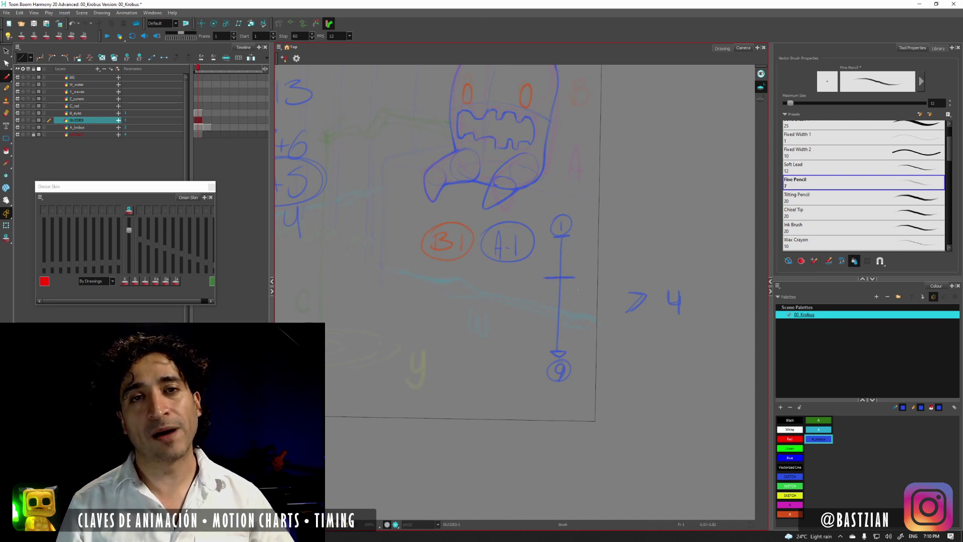
pyautogui.moveTo(640, 321); pyautogui.dragTo(633, 327)
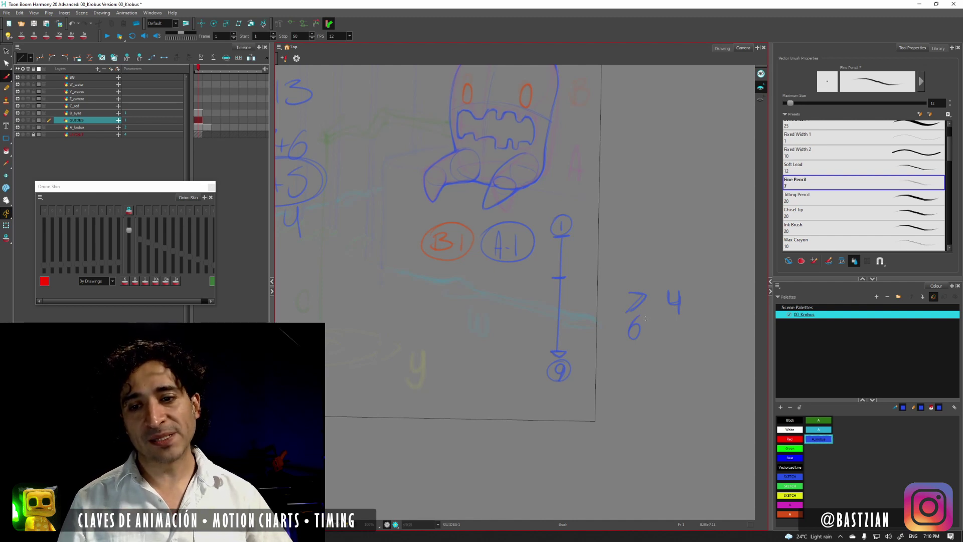
pyautogui.moveTo(635, 346)
pyautogui.mouseDown()
pyautogui.moveTo(646, 317)
pyautogui.moveTo(619, 344)
pyautogui.moveTo(651, 329)
pyautogui.moveTo(619, 326)
pyautogui.mouseUp()
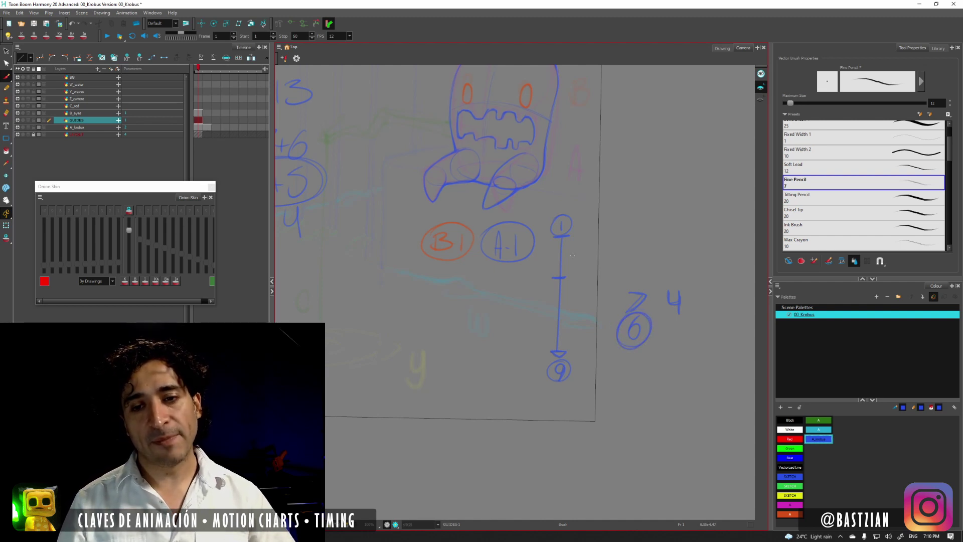
# - Try highlighting the timing chart's section between the circled 1 and the upper tick with a circle and retraced marks
pyautogui.moveTo(570, 276)
pyautogui.mouseDown()
pyautogui.moveTo(581, 253)
pyautogui.moveTo(564, 234)
pyautogui.mouseUp()
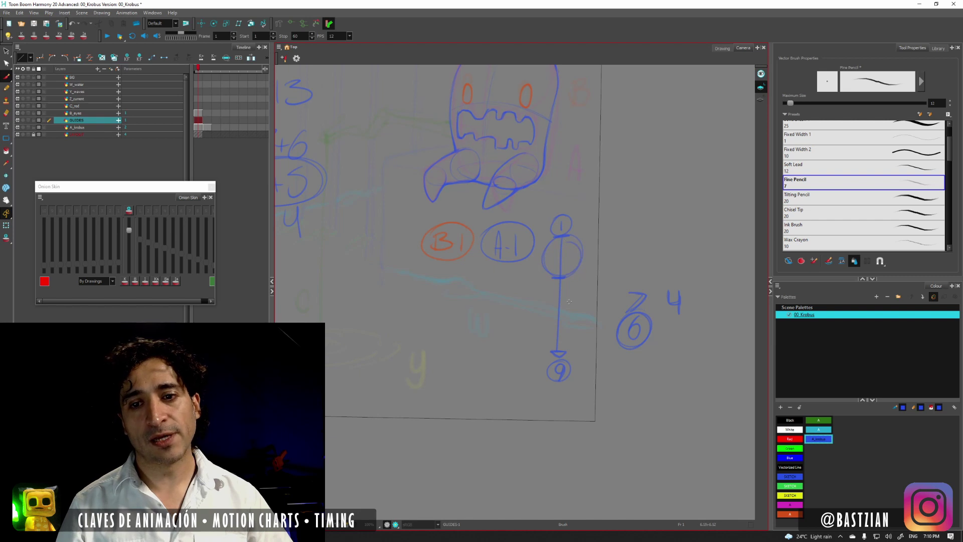
pyautogui.moveTo(568, 277)
pyautogui.mouseDown()
pyautogui.moveTo(539, 316)
pyautogui.moveTo(577, 341)
pyautogui.moveTo(576, 283)
pyautogui.moveTo(538, 328)
pyautogui.moveTo(585, 339)
pyautogui.moveTo(559, 281)
pyautogui.mouseUp()
pyautogui.hotkey('ctrl', 'z')
pyautogui.hotkey('ctrl', 'z')
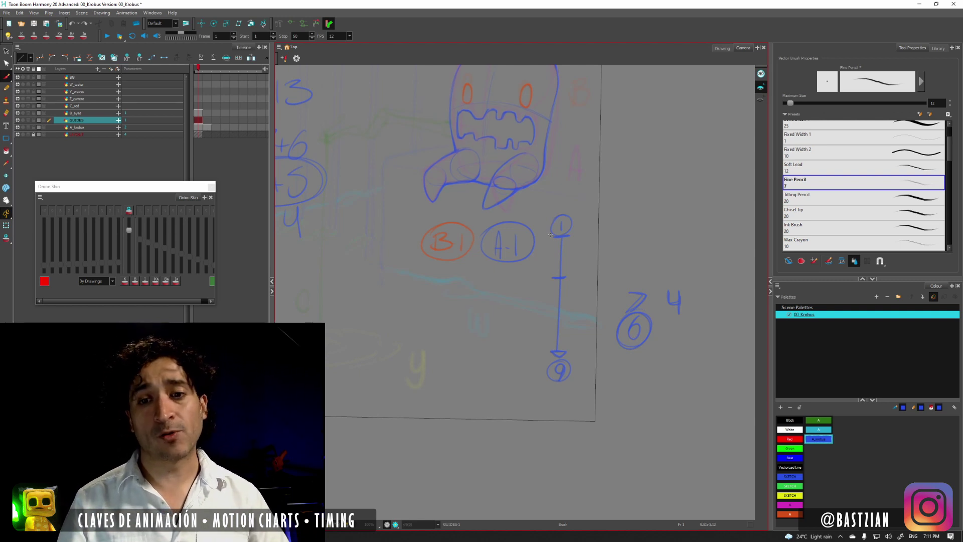
pyautogui.moveTo(534, 259)
pyautogui.mouseDown()
pyautogui.moveTo(577, 241)
pyautogui.moveTo(530, 273)
pyautogui.moveTo(565, 283)
pyautogui.moveTo(533, 325)
pyautogui.moveTo(572, 278)
pyautogui.mouseUp()
pyautogui.hotkey('ctrl', 'z')
pyautogui.hotkey('ctrl', 'z')
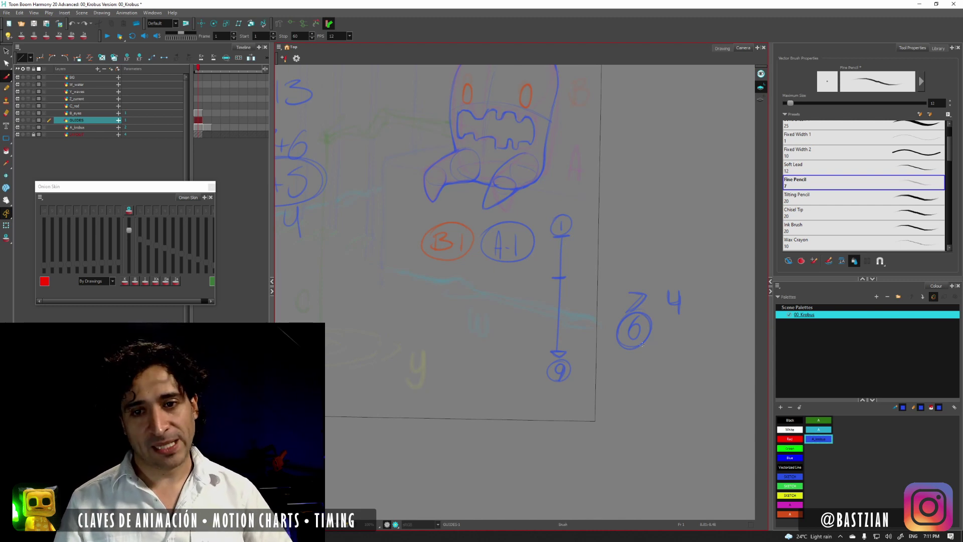
# - Try labelling the timing chart's upper section 2 and its lower section 4
pyautogui.moveTo(584, 255); pyautogui.dragTo(587, 262)
pyautogui.moveTo(577, 312)
pyautogui.mouseDown()
pyautogui.moveTo(585, 320)
pyautogui.moveTo(574, 331)
pyautogui.moveTo(578, 321)
pyautogui.moveTo(585, 336)
pyautogui.mouseUp()
pyautogui.hotkey('ctrl', 'z')
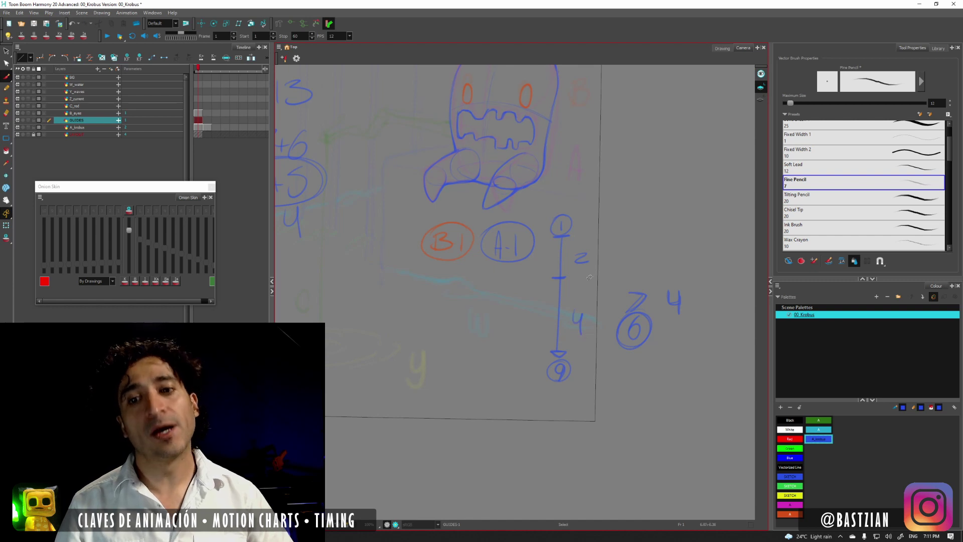
pyautogui.hotkey('ctrl', 'z')
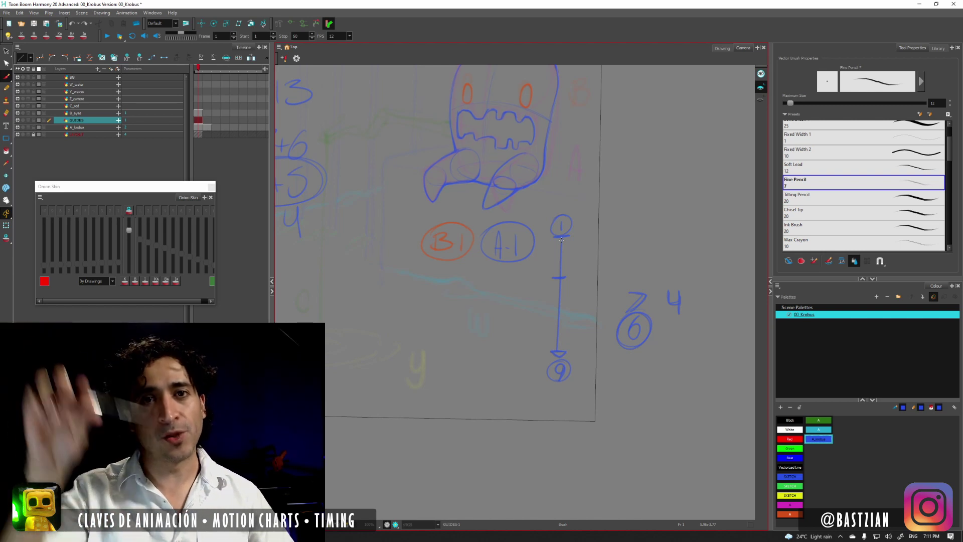
# - Label the chart's upper section 4 and lower section 2, and draw four progressively closer ticks towards the circled 1
pyautogui.scroll(2, 557, 241)
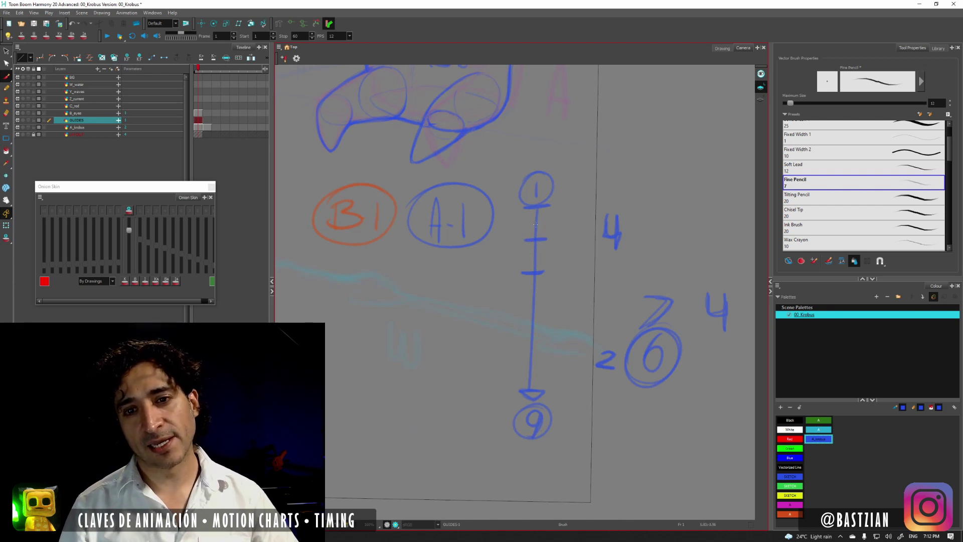
pyautogui.moveTo(524, 221); pyautogui.dragTo(547, 220)
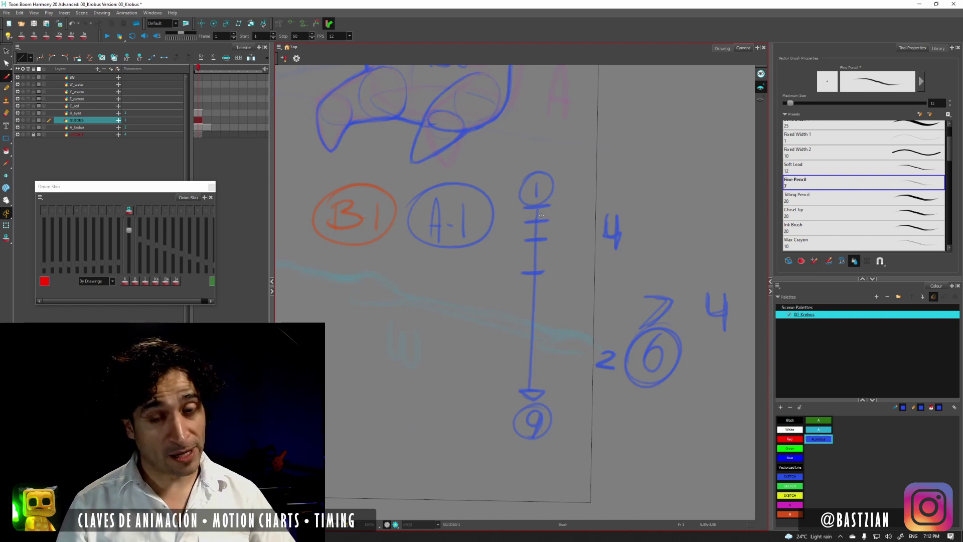
pyautogui.scroll(1, 540, 216)
pyautogui.scroll(1, 541, 217)
pyautogui.scroll(1, 543, 215)
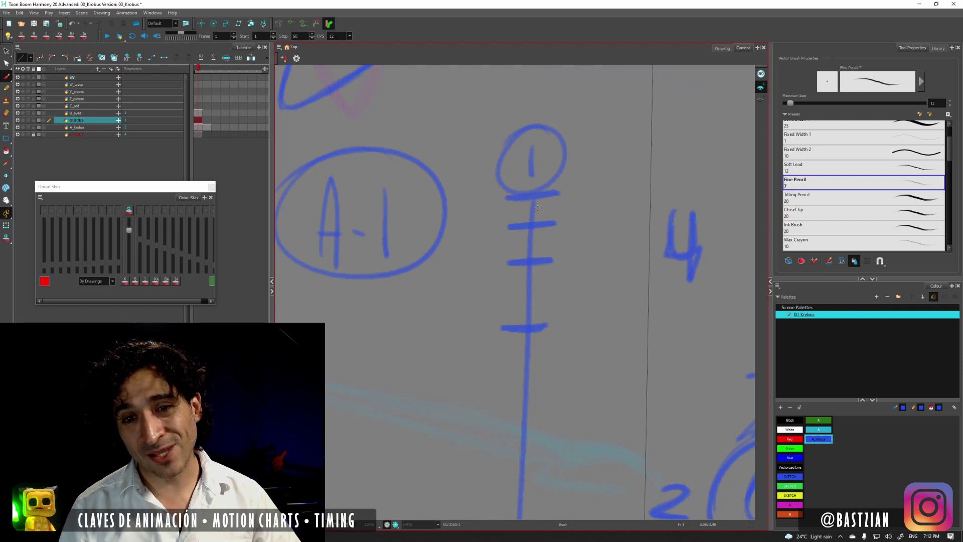
pyautogui.moveTo(510, 213)
pyautogui.mouseDown()
pyautogui.moveTo(559, 206)
pyautogui.moveTo(507, 204)
pyautogui.mouseUp()
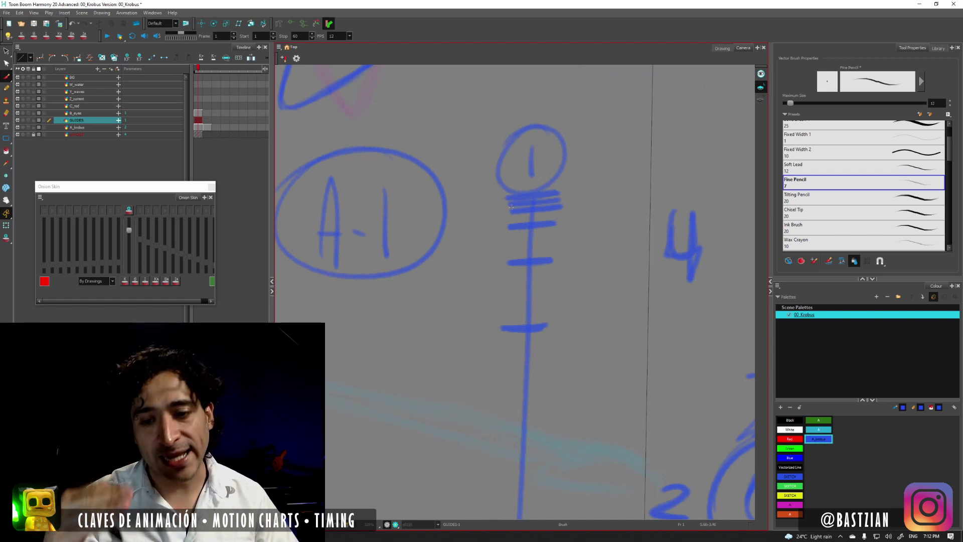
# - Try marking the upper section's ticks with small dots beside the timing chart line
pyautogui.scroll(-3, 579, 233)
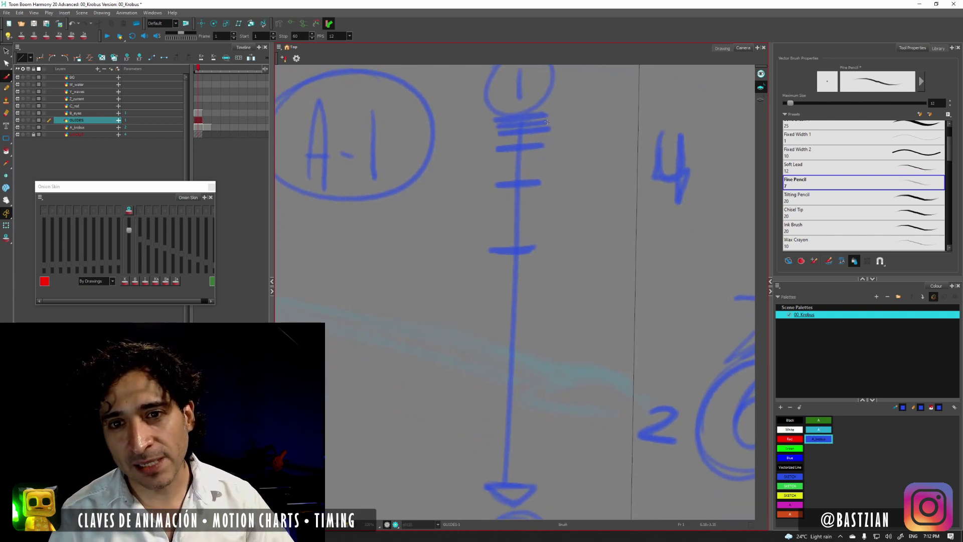
pyautogui.moveTo(554, 119)
pyautogui.mouseDown()
pyautogui.moveTo(561, 119)
pyautogui.moveTo(557, 148)
pyautogui.mouseUp()
pyautogui.moveTo(549, 181); pyautogui.dragTo(556, 182)
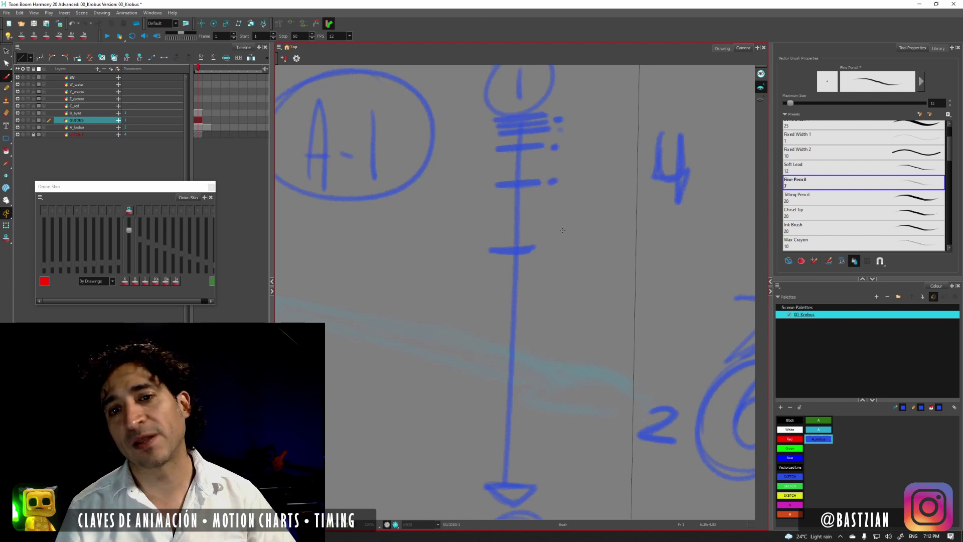
pyautogui.hotkey('ctrl', 'z')
pyautogui.hotkey('ctrl', 'z')
pyautogui.hotkey('ctrl', 'z')
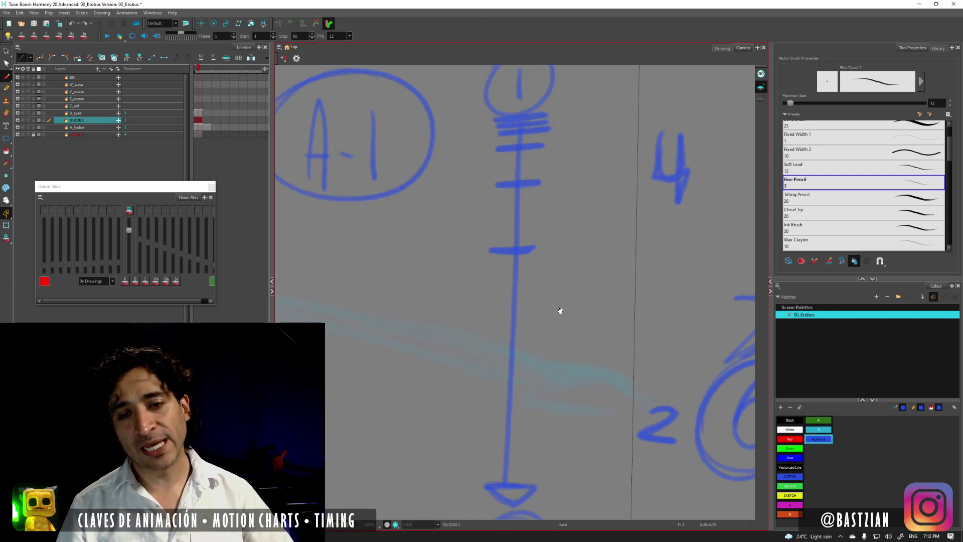
# - Try halving the timing chart's lower section with a middle tick and arcs marking the two equal gaps
pyautogui.scroll(-3, 559, 291)
pyautogui.scroll(3, 591, 247)
pyautogui.moveTo(599, 88)
pyautogui.mouseDown()
pyautogui.moveTo(651, 80)
pyautogui.moveTo(469, 217)
pyautogui.mouseUp()
pyautogui.hotkey('ctrl', 'z')
pyautogui.moveTo(587, 299); pyautogui.dragTo(592, 194)
pyautogui.moveTo(506, 142)
pyautogui.mouseDown()
pyautogui.moveTo(433, 316)
pyautogui.moveTo(502, 138)
pyautogui.mouseUp()
pyautogui.hotkey('ctrl', 'z')
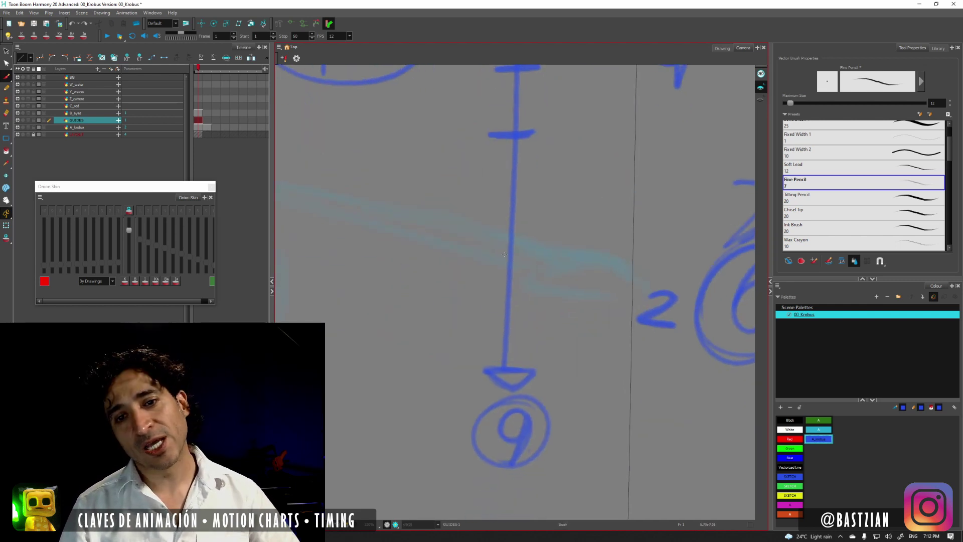
pyautogui.moveTo(494, 253); pyautogui.dragTo(533, 252)
pyautogui.moveTo(484, 149)
pyautogui.mouseDown()
pyautogui.moveTo(431, 183)
pyautogui.moveTo(429, 301)
pyautogui.moveTo(519, 397)
pyautogui.mouseUp()
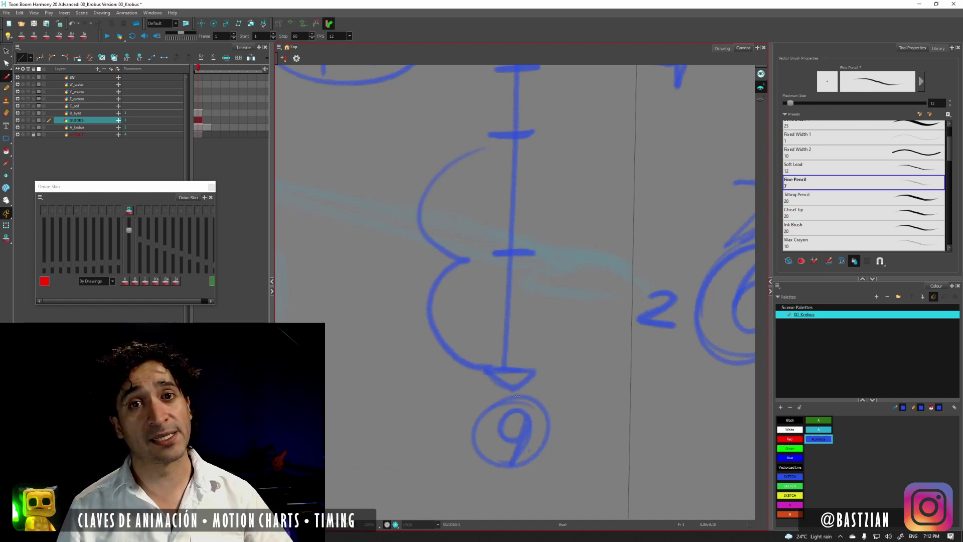
pyautogui.hotkey('ctrl', 'z')
pyautogui.hotkey('ctrl', 'z')
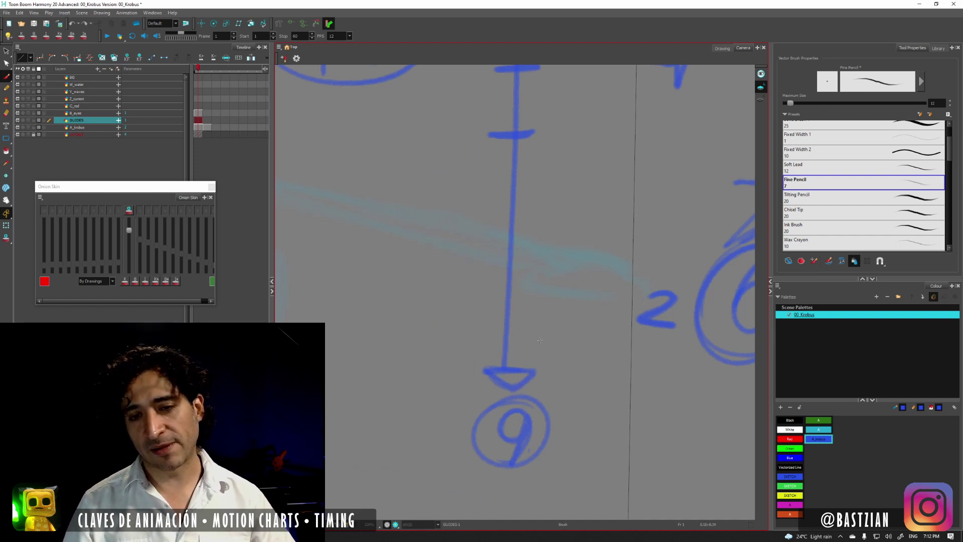
# - Draw a tick on the lower section of the timing chart, a short distance above the arrowhead
pyautogui.moveTo(538, 349); pyautogui.dragTo(553, 372)
pyautogui.moveTo(503, 335); pyautogui.dragTo(534, 334)
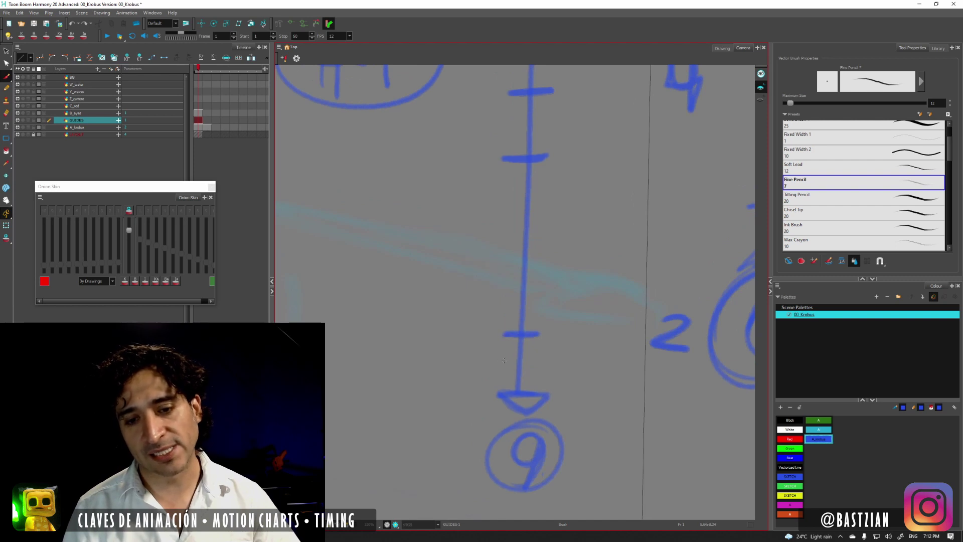
pyautogui.moveTo(678, 300); pyautogui.dragTo(591, 279)
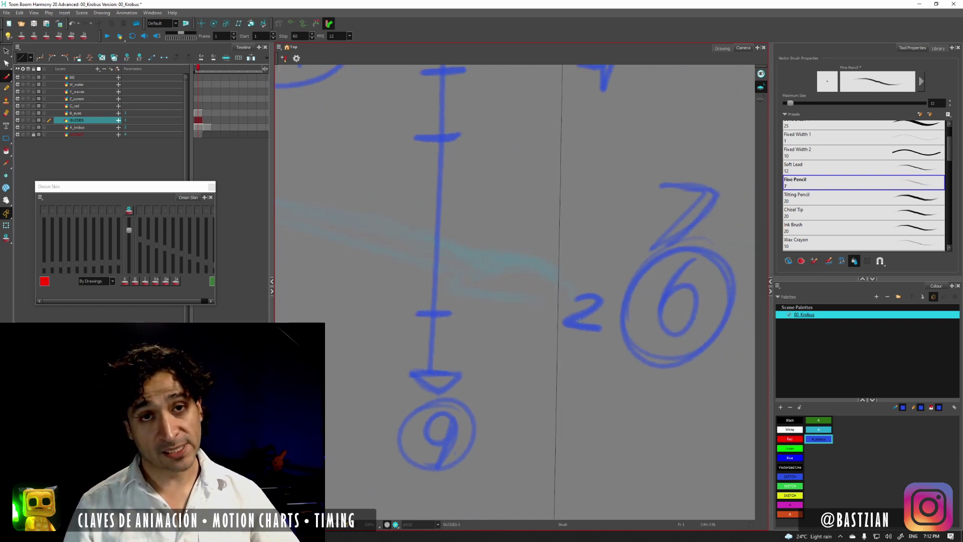
# - Try a second tick midway between the lower tick and the arrowhead, with arcs marking the equal gaps
pyautogui.moveTo(428, 344)
pyautogui.mouseDown()
pyautogui.moveTo(449, 344)
pyautogui.moveTo(423, 347)
pyautogui.mouseUp()
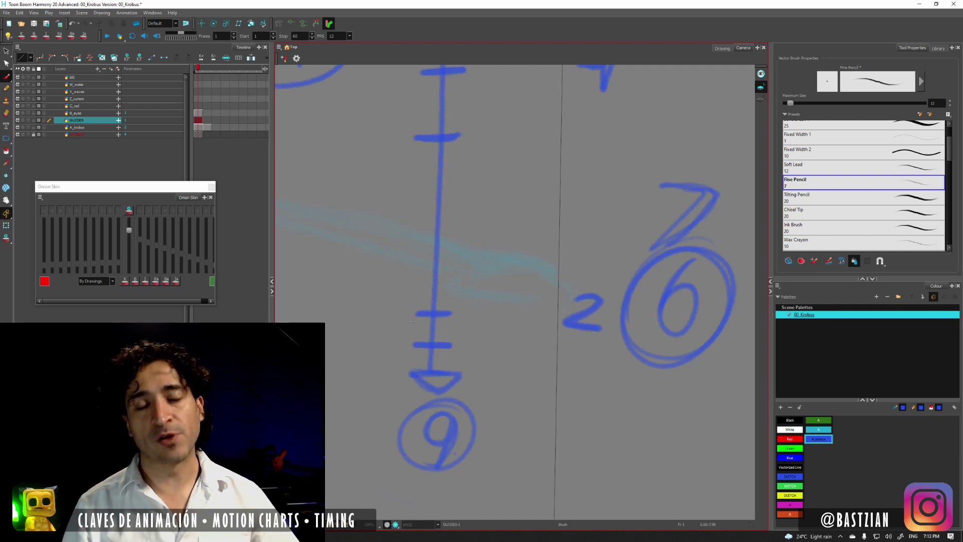
pyautogui.moveTo(409, 309)
pyautogui.mouseDown()
pyautogui.moveTo(387, 325)
pyautogui.moveTo(402, 342)
pyautogui.moveTo(388, 348)
pyautogui.moveTo(392, 369)
pyautogui.moveTo(402, 368)
pyautogui.mouseUp()
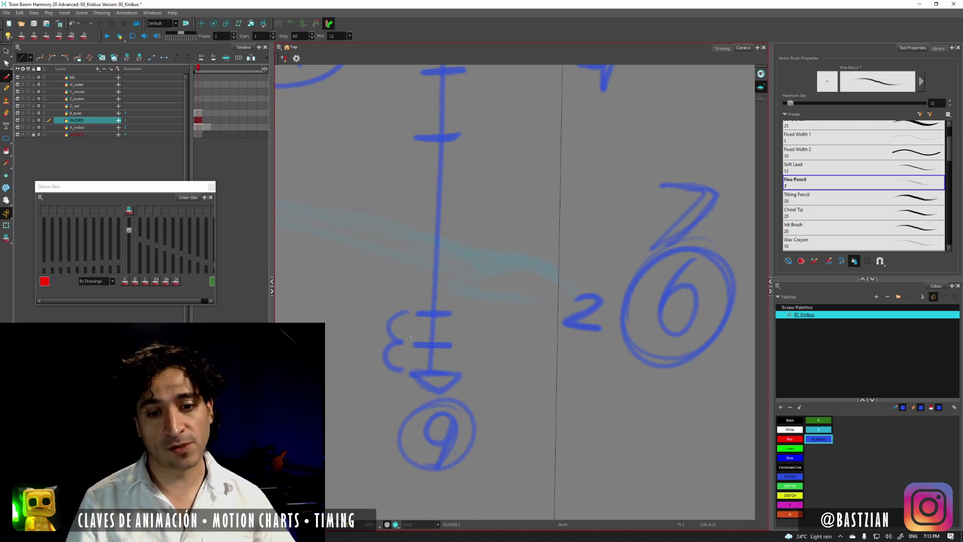
pyautogui.hotkey('ctrl', 'z')
pyautogui.hotkey('ctrl', 'z')
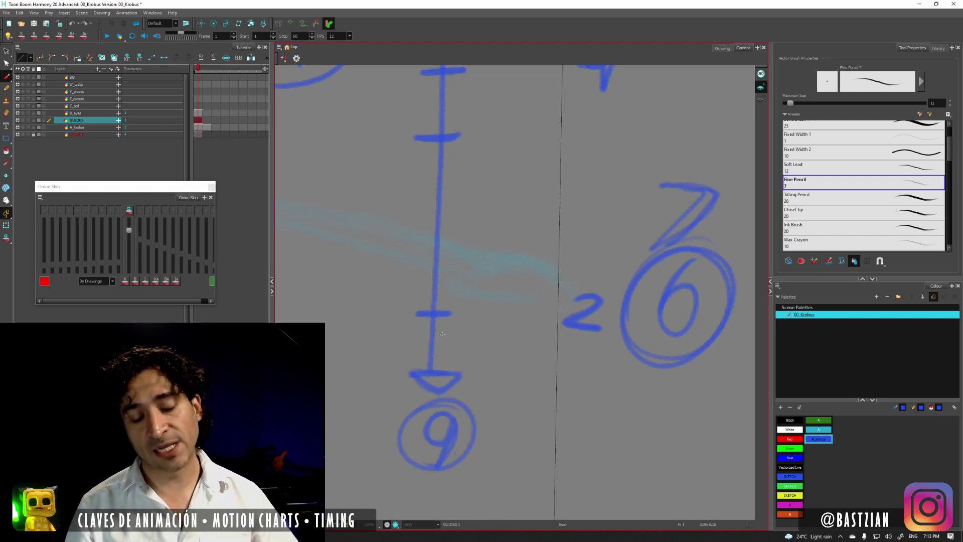
# - Add the second lower tick close to the arrowhead, and try tracing spacing arcs along the whole timing chart
pyautogui.moveTo(419, 356)
pyautogui.mouseDown()
pyautogui.moveTo(449, 356)
pyautogui.moveTo(421, 356)
pyautogui.mouseUp()
pyautogui.scroll(3, 486, 153)
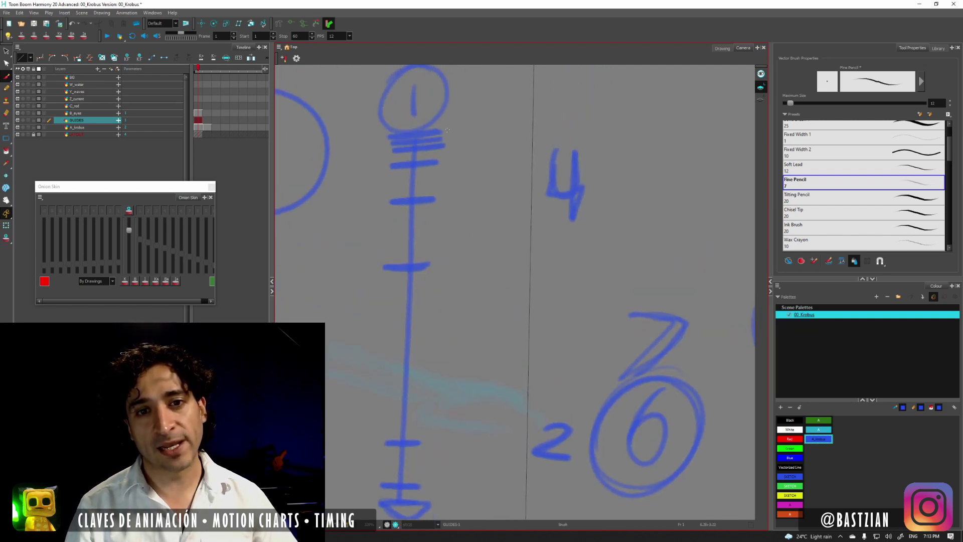
pyautogui.moveTo(453, 134)
pyautogui.mouseDown()
pyautogui.moveTo(463, 160)
pyautogui.moveTo(448, 163)
pyautogui.moveTo(471, 178)
pyautogui.moveTo(443, 199)
pyautogui.moveTo(471, 207)
pyautogui.moveTo(480, 229)
pyautogui.moveTo(441, 259)
pyautogui.moveTo(467, 272)
pyautogui.moveTo(484, 313)
pyautogui.moveTo(466, 392)
pyautogui.moveTo(425, 427)
pyautogui.moveTo(460, 449)
pyautogui.moveTo(438, 493)
pyautogui.mouseUp()
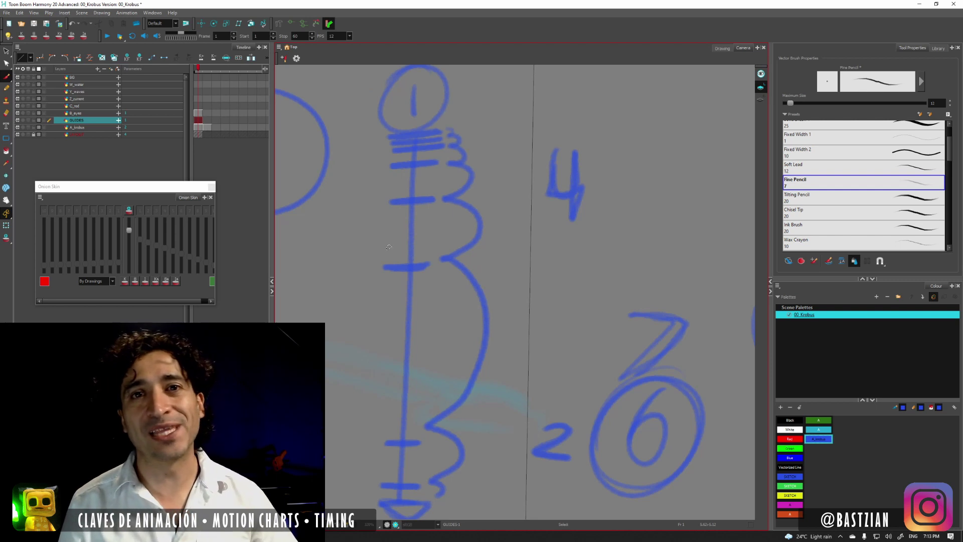
pyautogui.hotkey('ctrl', 'z')
# - Number the timing chart's ticks 2 to 8 from top to bottom and bracket the ticks from 2 to 6
pyautogui.moveTo(456, 279); pyautogui.dragTo(483, 209)
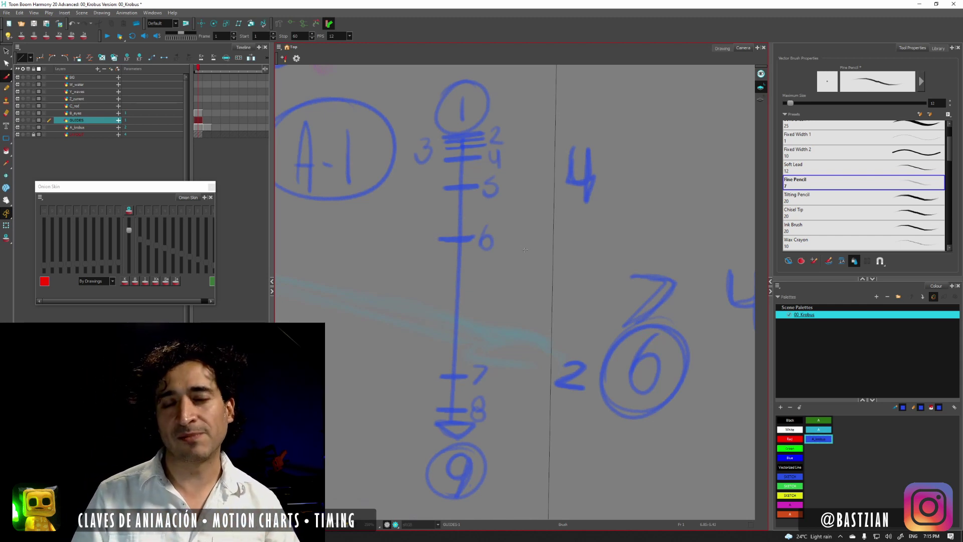
pyautogui.moveTo(451, 296)
pyautogui.mouseDown()
pyautogui.moveTo(529, 297)
pyautogui.moveTo(382, 308)
pyautogui.mouseUp()
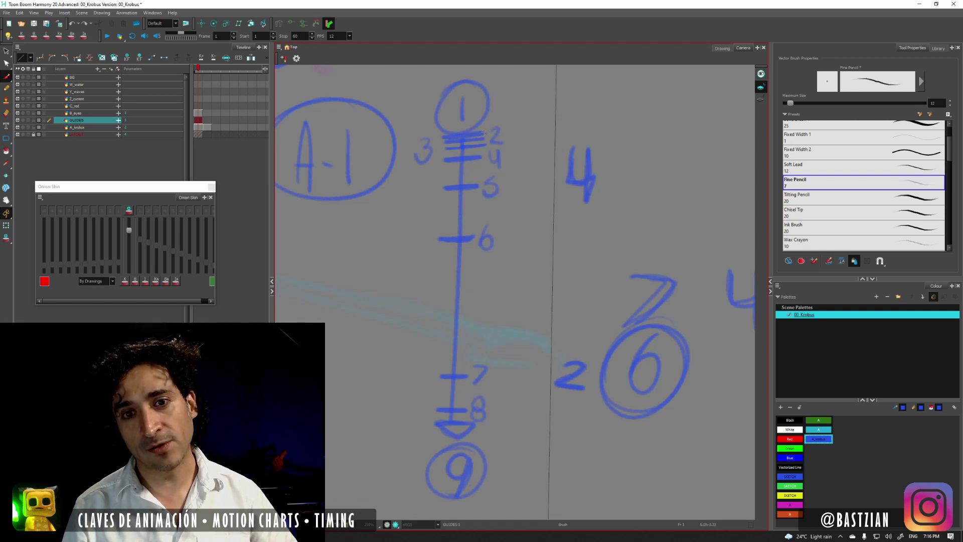
pyautogui.moveTo(490, 131)
pyautogui.mouseDown()
pyautogui.moveTo(525, 141)
pyautogui.moveTo(534, 193)
pyautogui.moveTo(509, 237)
pyautogui.mouseUp()
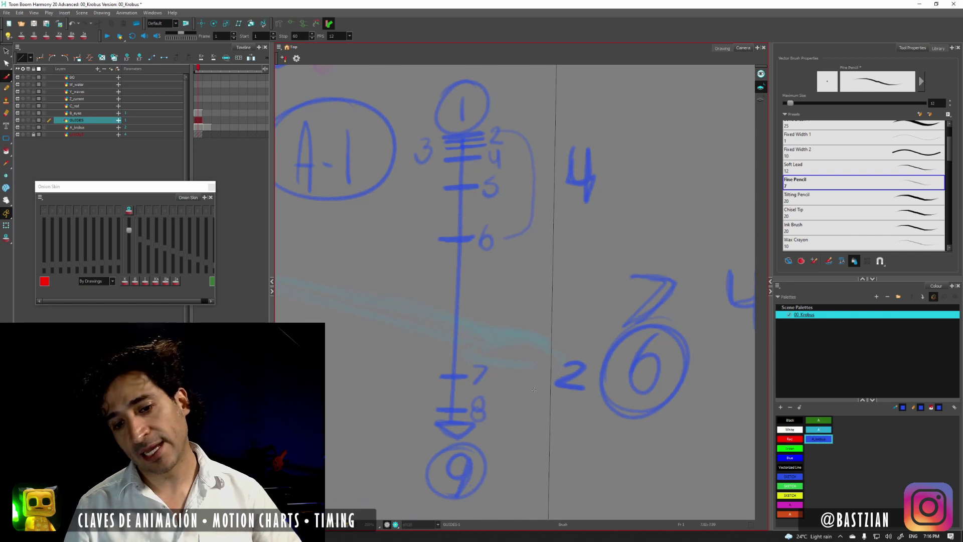
# - Draw a bracket along the right side of the timing chart's lower section, from tick 6 down to the arrowhead
pyautogui.moveTo(498, 420); pyautogui.dragTo(510, 389)
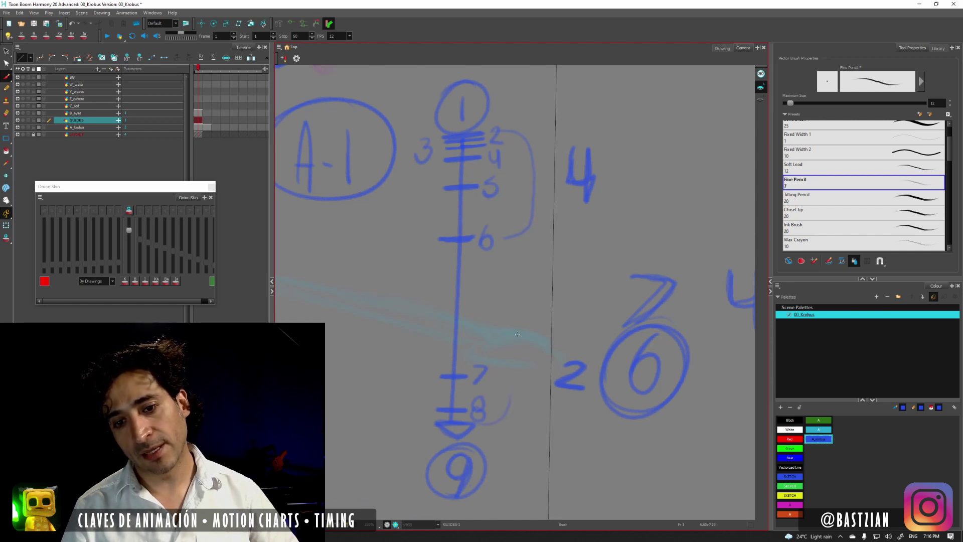
pyautogui.moveTo(512, 241); pyautogui.dragTo(519, 320)
pyautogui.hotkey('ctrl', 'z')
pyautogui.moveTo(504, 240)
pyautogui.mouseDown()
pyautogui.moveTo(511, 372)
pyautogui.moveTo(502, 410)
pyautogui.moveTo(570, 269)
pyautogui.mouseUp()
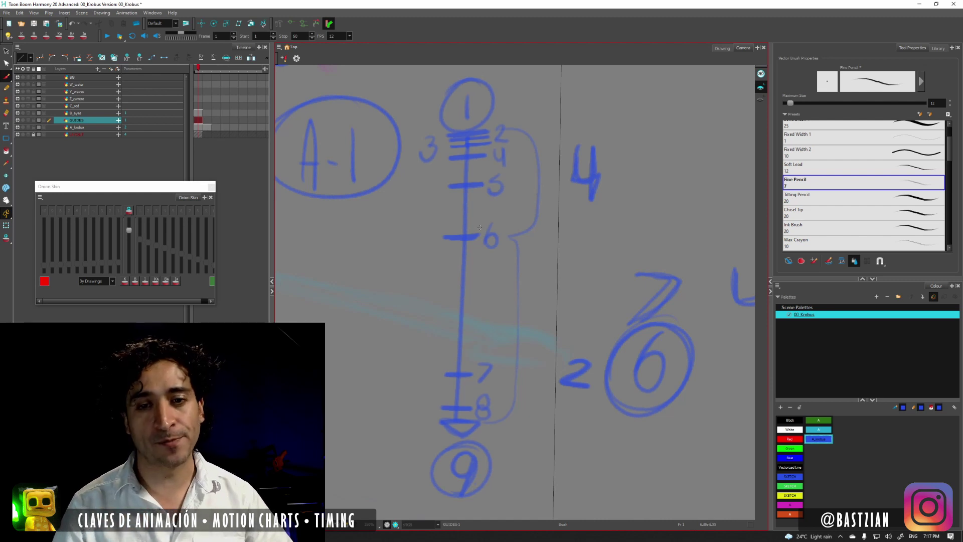
# - Mark tick 6 with an F and bracket the upper section's left side from its start to tick 5 and from 5 to 6
pyautogui.moveTo(500, 245)
pyautogui.mouseDown()
pyautogui.moveTo(502, 224)
pyautogui.moveTo(506, 233)
pyautogui.mouseUp()
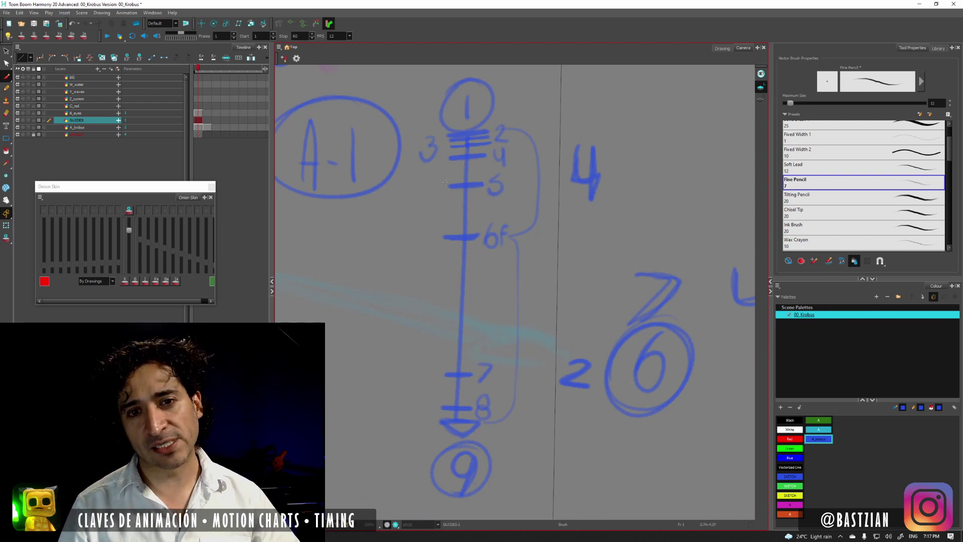
pyautogui.moveTo(447, 134)
pyautogui.mouseDown()
pyautogui.moveTo(418, 135)
pyautogui.moveTo(408, 174)
pyautogui.moveTo(440, 187)
pyautogui.moveTo(415, 193)
pyautogui.moveTo(411, 209)
pyautogui.moveTo(411, 227)
pyautogui.moveTo(436, 237)
pyautogui.mouseUp()
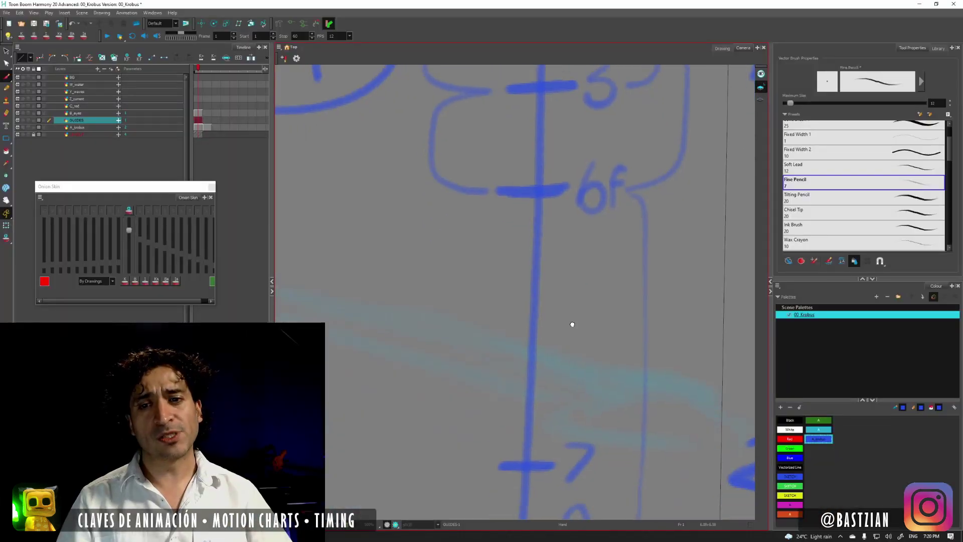
# - Draw brackets on the left side of the timing chart from tick 6 to 7 and from 7 to the arrowhead
pyautogui.scroll(-3, 581, 319)
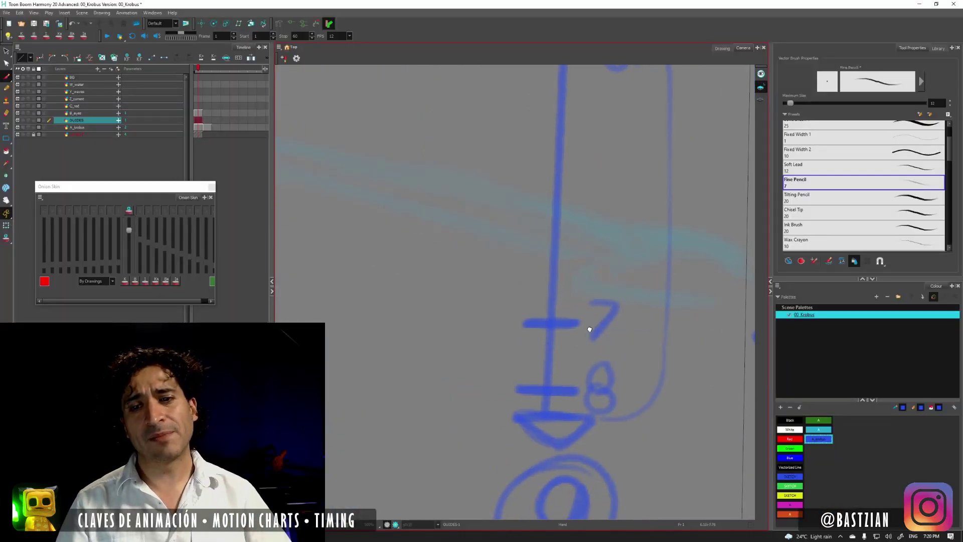
pyautogui.moveTo(591, 317); pyautogui.dragTo(568, 404)
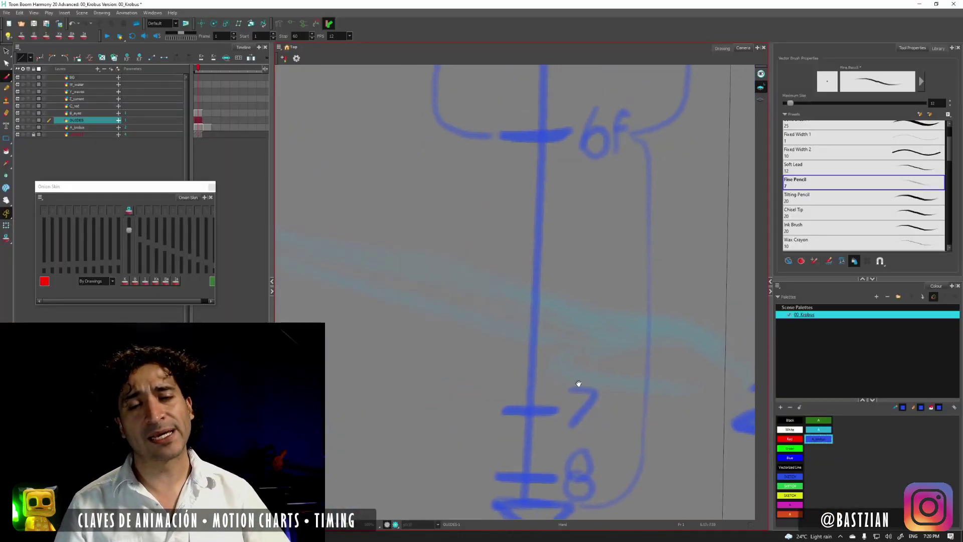
pyautogui.keyDown('alt'); pyautogui.click(555, 307); pyautogui.keyUp('alt')
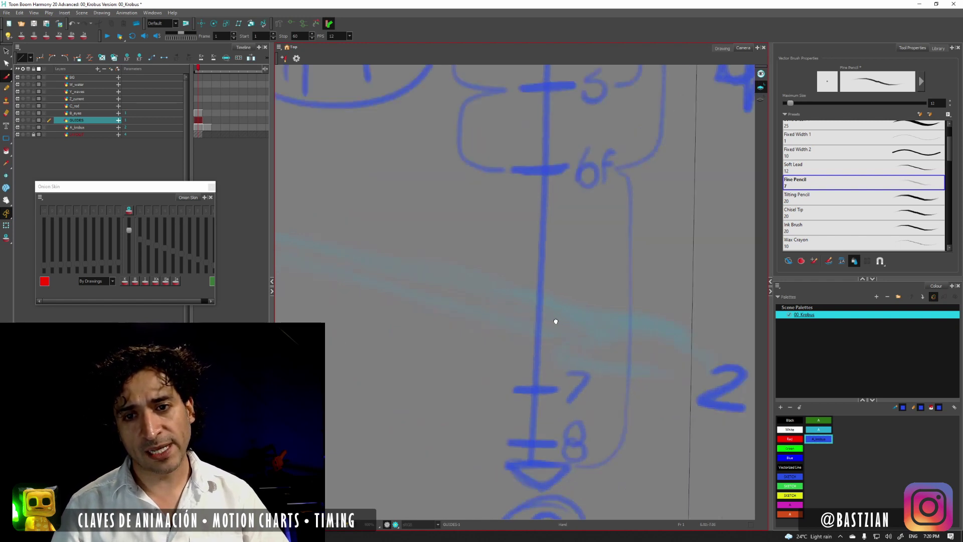
pyautogui.moveTo(554, 322); pyautogui.dragTo(560, 303)
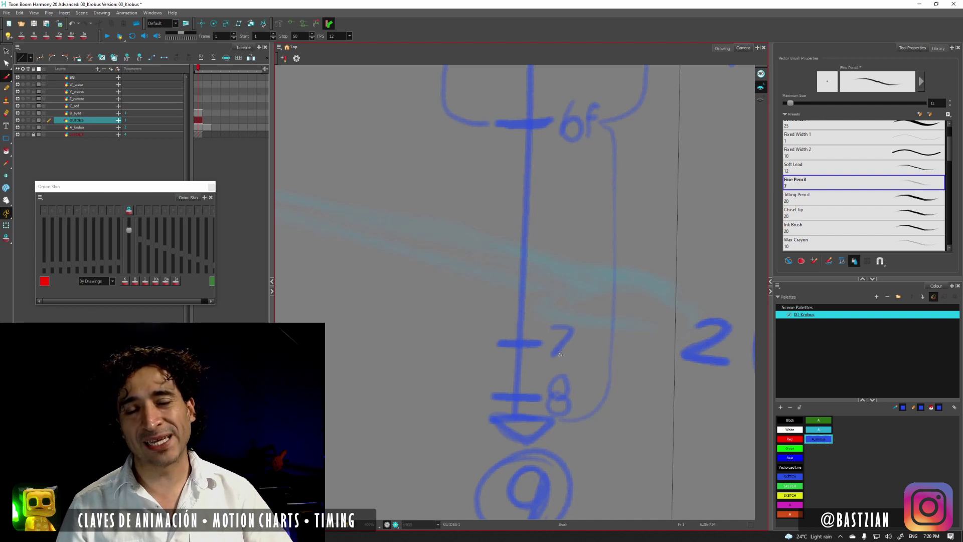
pyautogui.moveTo(492, 127)
pyautogui.mouseDown()
pyautogui.moveTo(478, 134)
pyautogui.moveTo(453, 287)
pyautogui.mouseUp()
pyautogui.moveTo(458, 182)
pyautogui.mouseDown()
pyautogui.moveTo(466, 337)
pyautogui.moveTo(507, 354)
pyautogui.moveTo(468, 376)
pyautogui.moveTo(471, 409)
pyautogui.moveTo(492, 417)
pyautogui.mouseUp()
pyautogui.moveTo(575, 300); pyautogui.dragTo(561, 255)
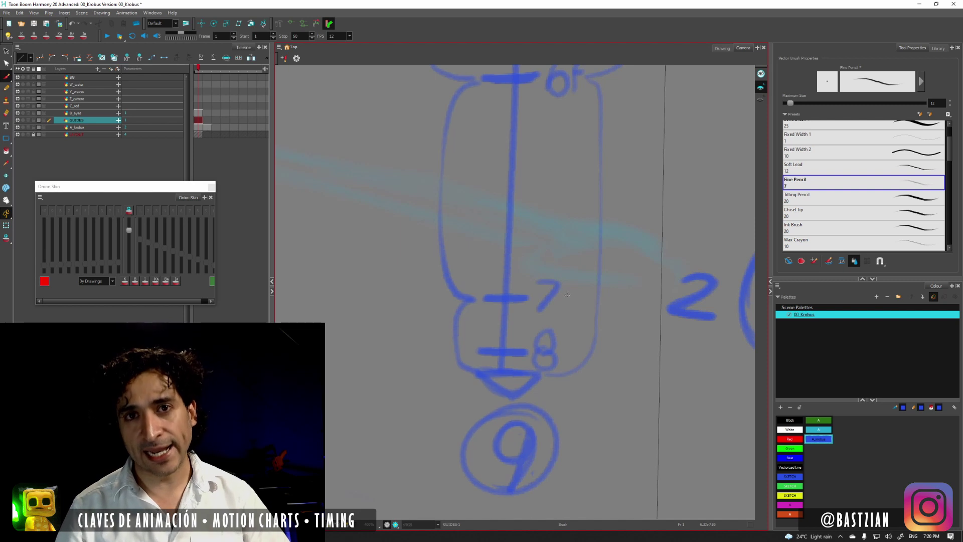
# - Mark ticks 7 and 8 with an F and join the two labels with a small bracket on their right
pyautogui.moveTo(562, 311)
pyautogui.mouseDown()
pyautogui.moveTo(572, 284)
pyautogui.moveTo(574, 300)
pyautogui.mouseUp()
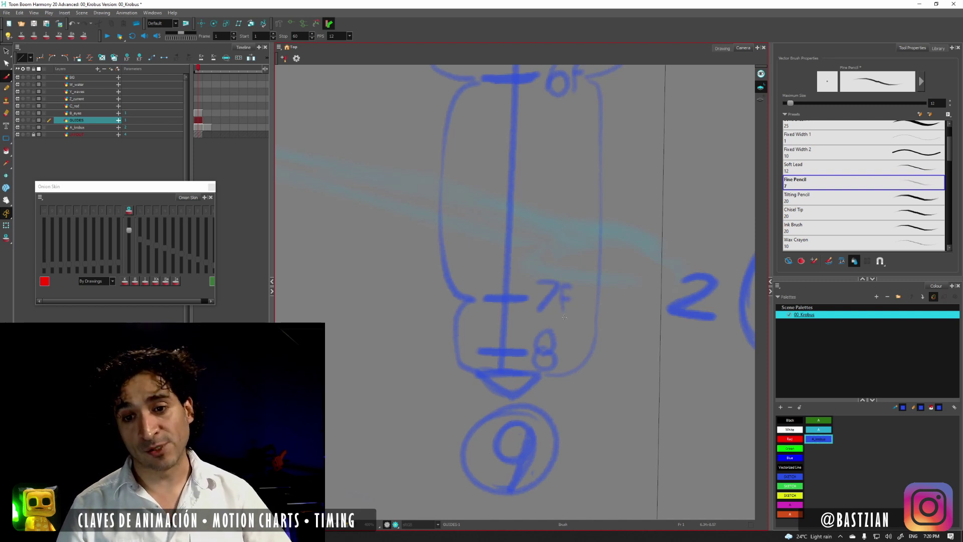
pyautogui.moveTo(570, 299)
pyautogui.mouseDown()
pyautogui.moveTo(582, 335)
pyautogui.moveTo(568, 348)
pyautogui.moveTo(558, 372)
pyautogui.mouseUp()
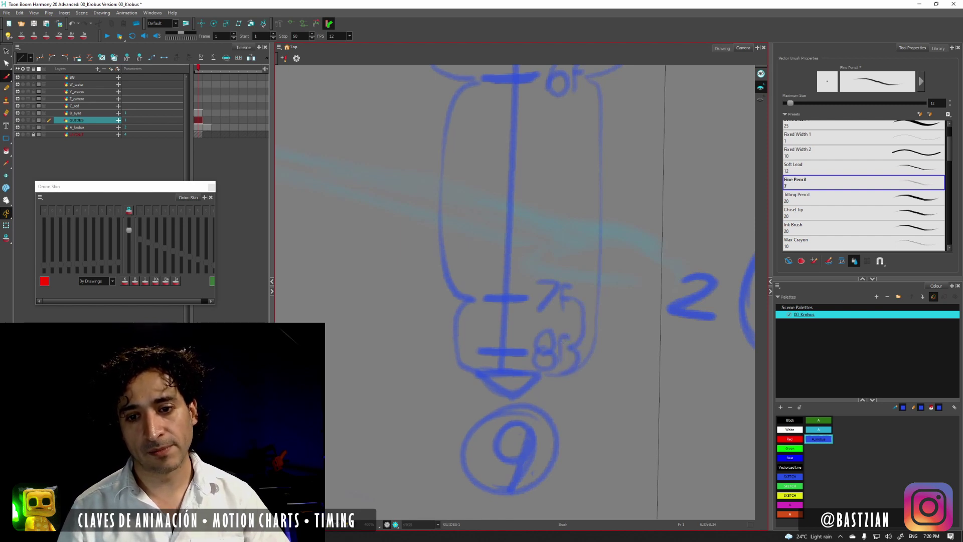
pyautogui.scroll(-2, 532, 287)
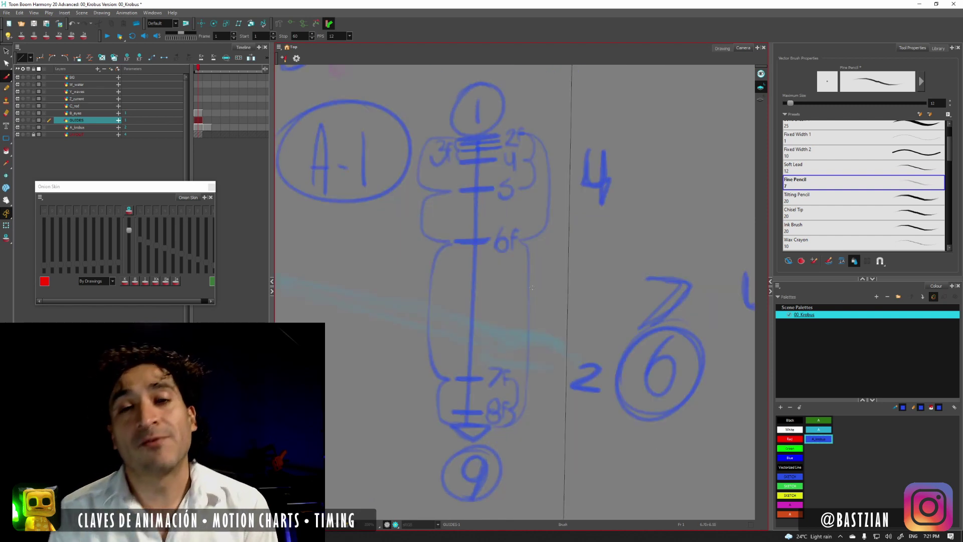